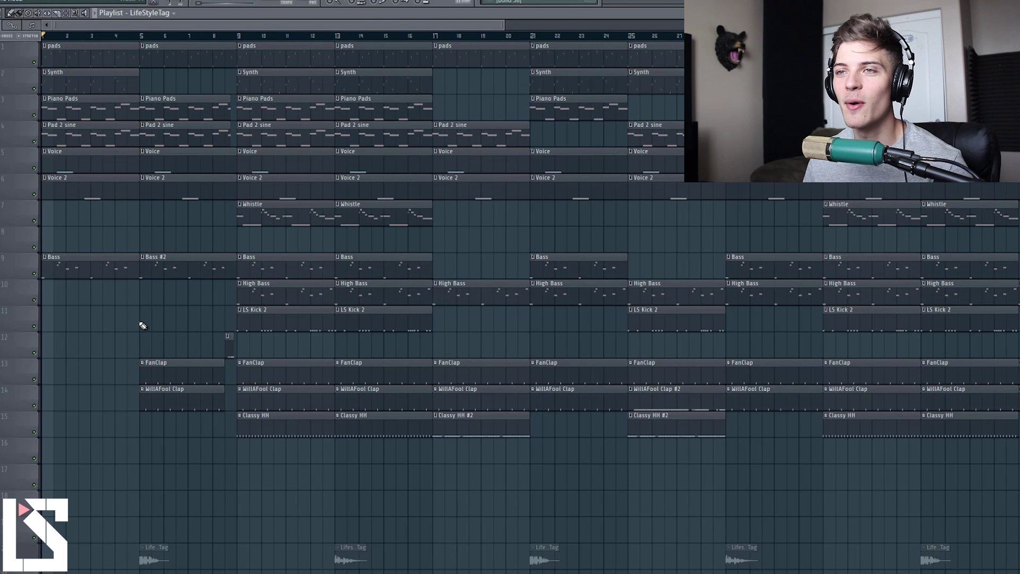
Step: Select the short WillAFool Clap #3 clip just before bar 9 in the playlist
scroll(242, 46, "up", 4)
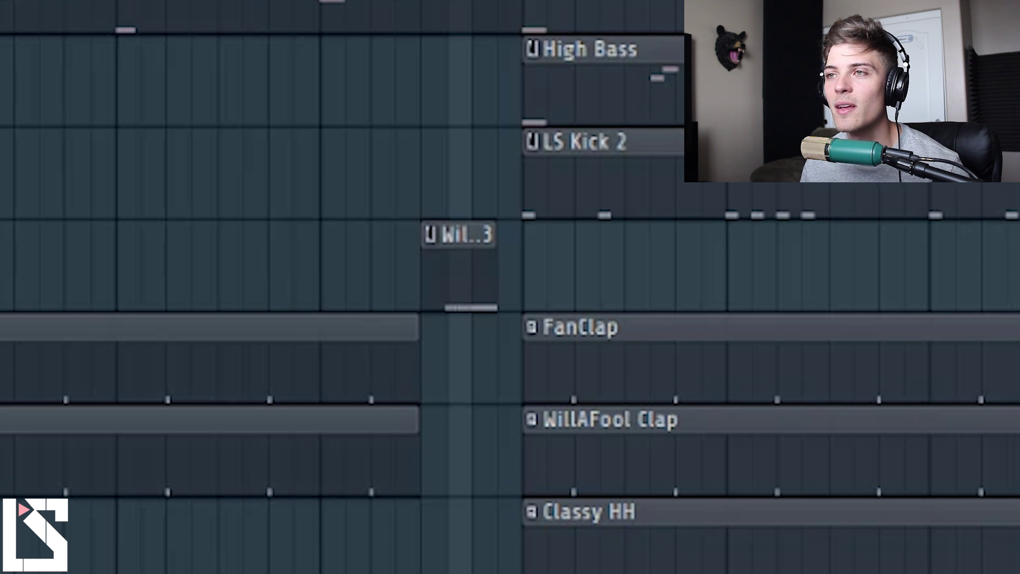
scroll(510, 287, "down", 1)
scroll(607, 421, "up", 2)
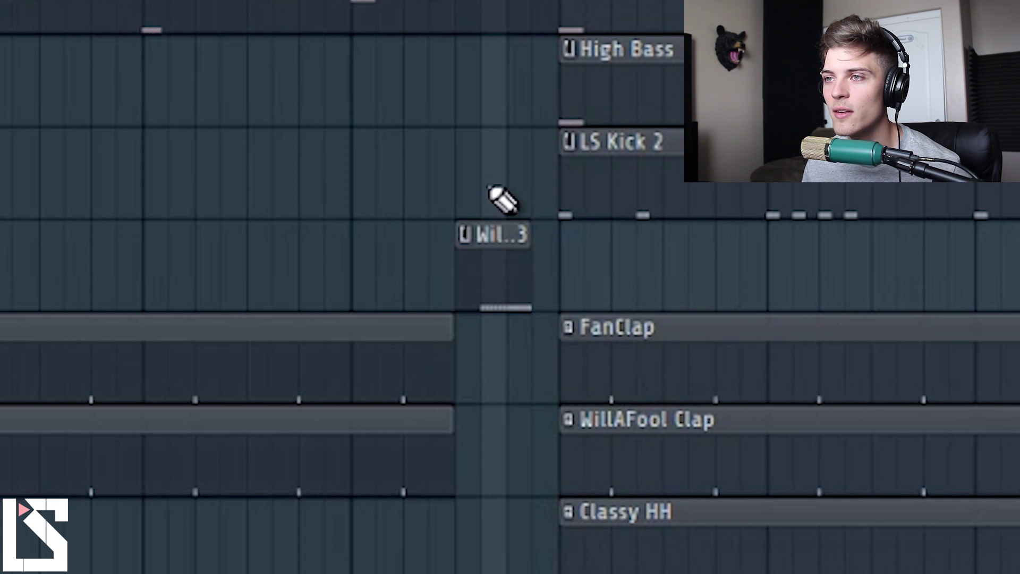
left_click_drag(503, 200, 510, 334)
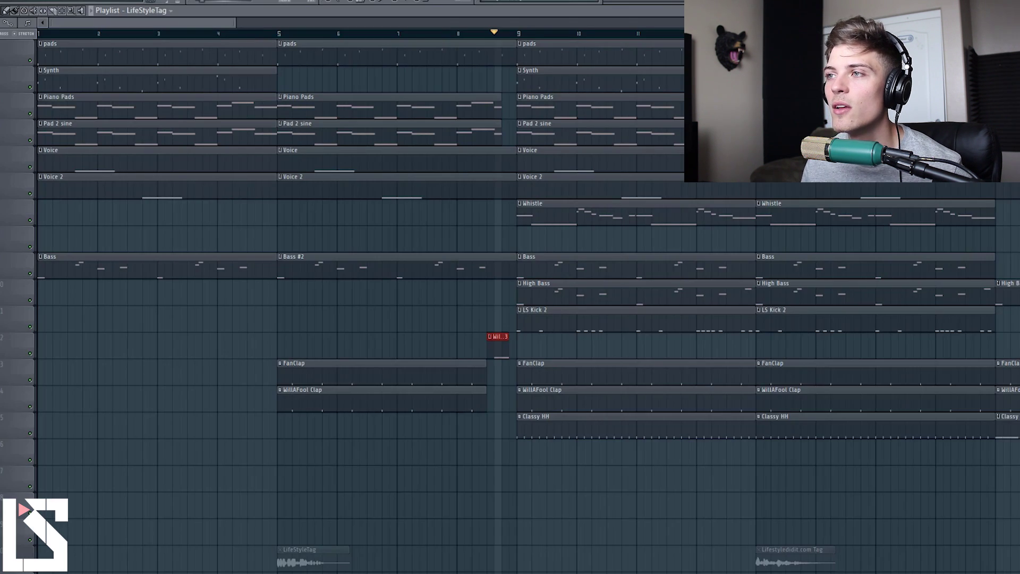
Step: Compare the hi-hat patterns by selecting the Classy HH #2 clip at bar 17 and the Classy HH clip at bar 13
left_click_drag(142, 23, 269, 23)
left_click(386, 433, "ctrl")
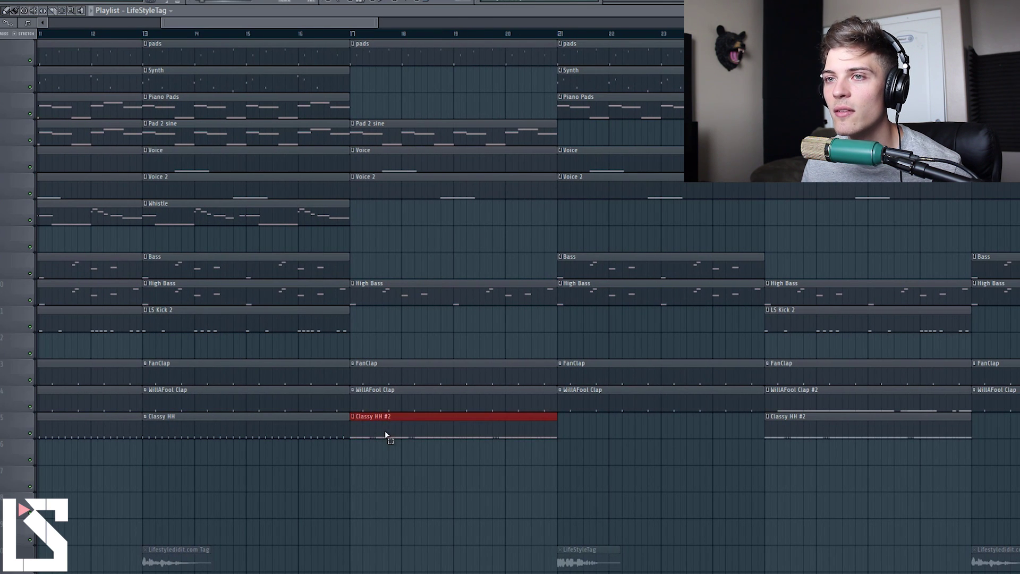
left_click(297, 434, "ctrl")
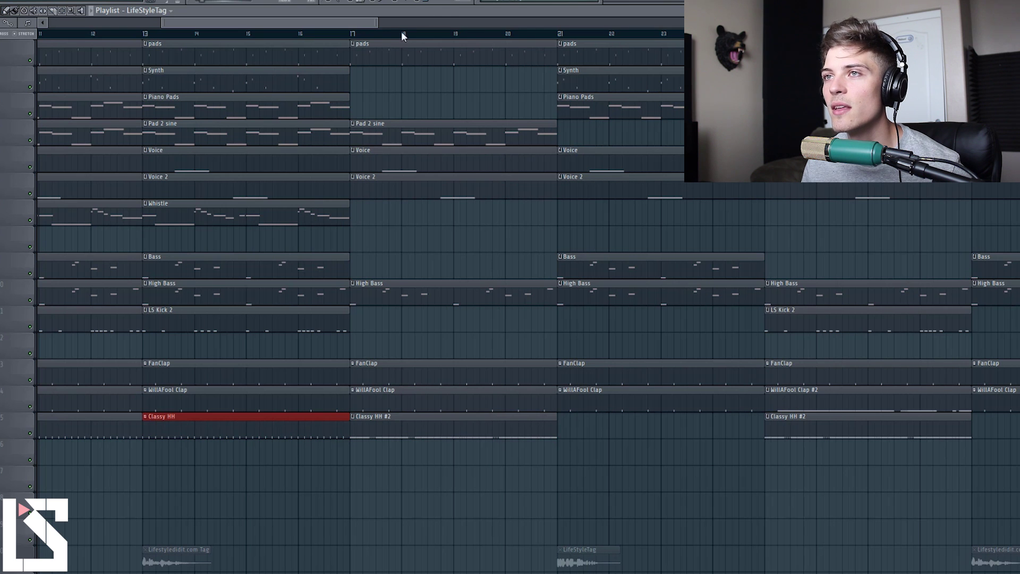
Step: Examine the clips in the sections starting at bars 17 and 21, and return to the beginning of the arrangement
left_click_drag(360, 53, 494, 421)
left_click_drag(631, 428, 627, 70)
left_click(508, 106, "ctrl")
left_click_drag(322, 24, 261, 23)
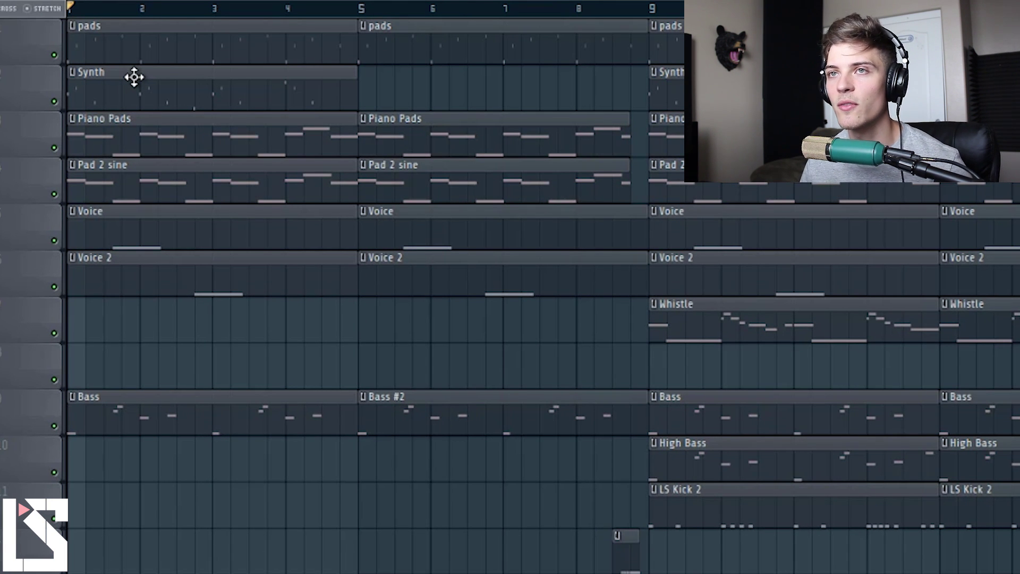
Step: Play the intro from bar 1 and select its Voice and Voice 2 clips
key("space")
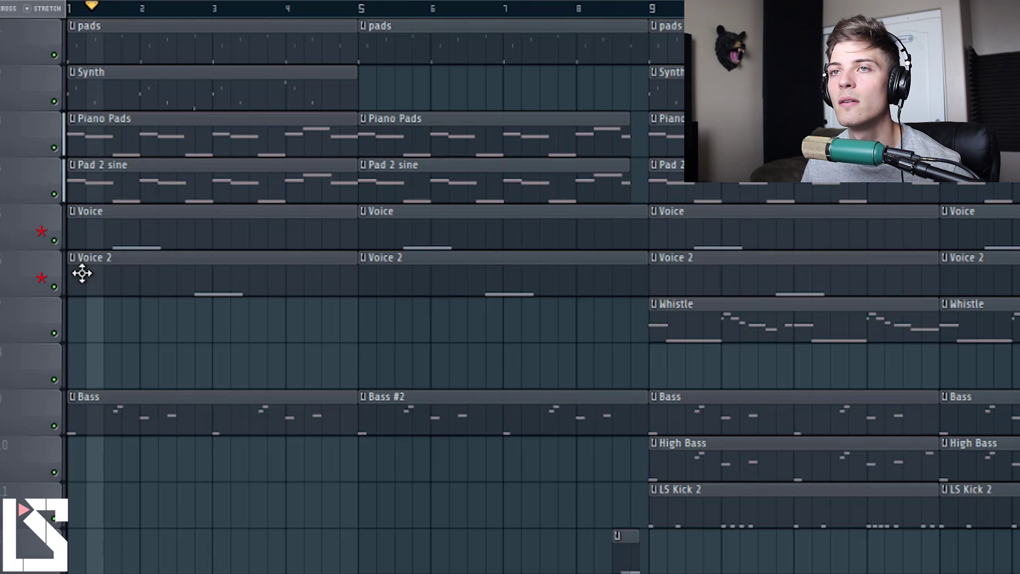
left_click_drag(98, 237, 182, 316)
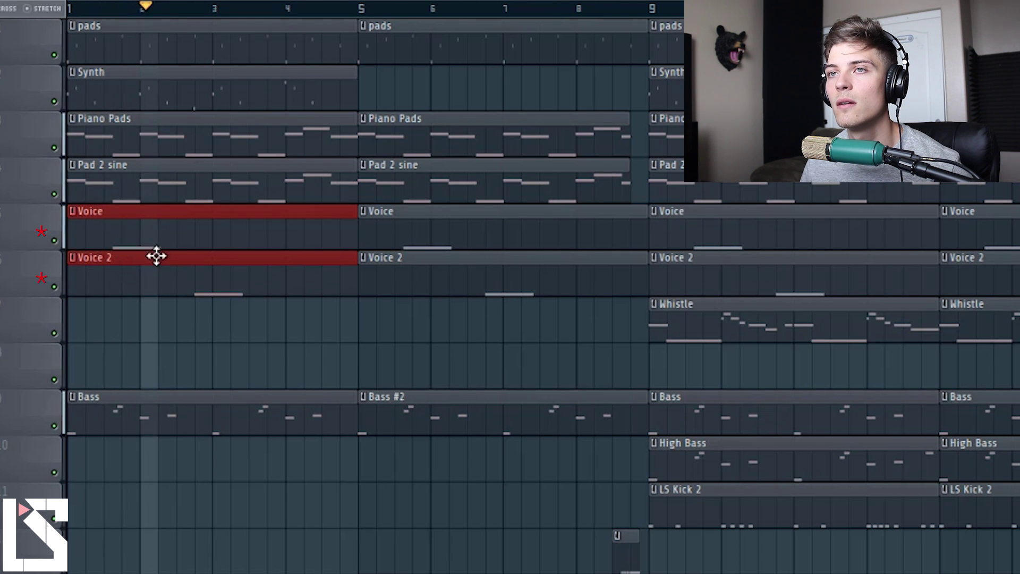
key("space")
Step: Solo the Voice and Voice 2 tracks and listen to them from bar 1
right_click(54, 241)
left_click(53, 286)
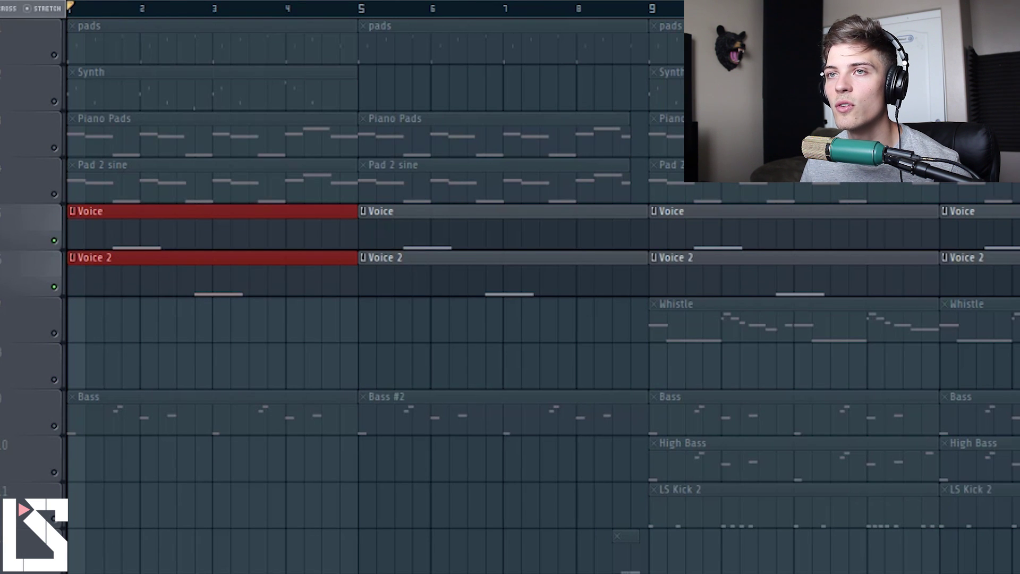
scroll(144, 13, "up", 2)
key("space")
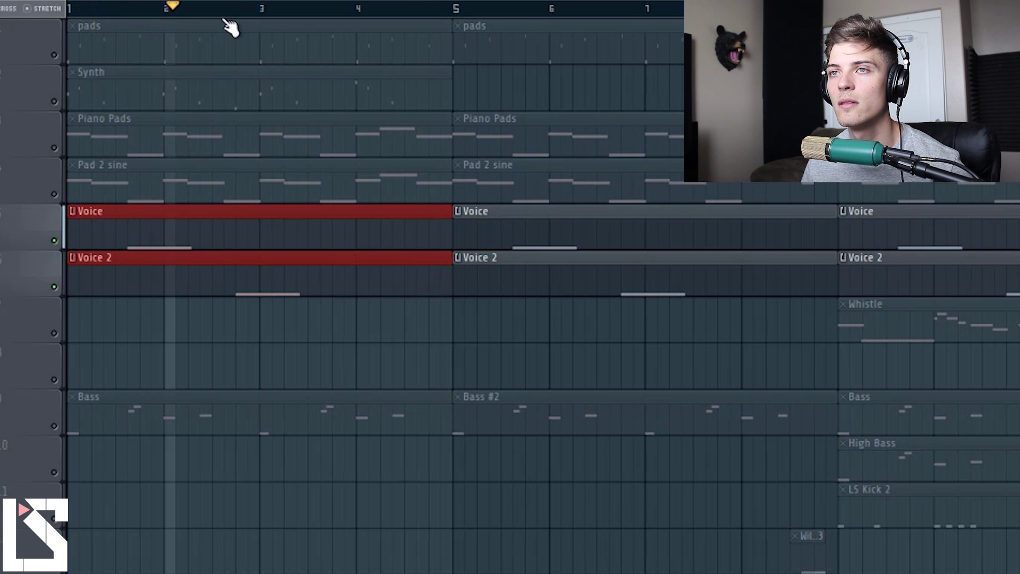
key("space")
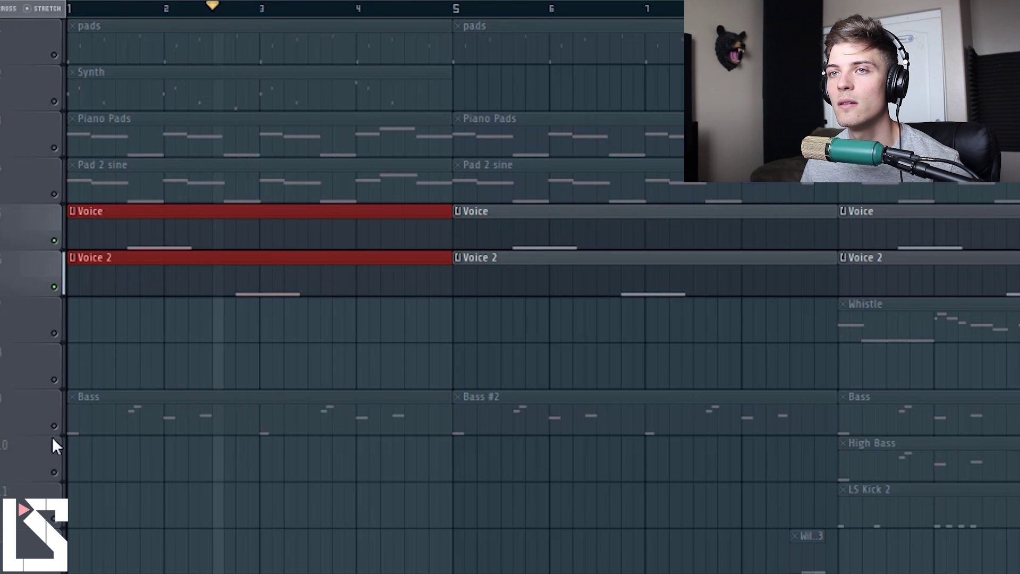
Step: Listen to the two Voice tracks together with the Bass track from bar 1, and re-enable all tracks
left_click(54, 426)
left_click_drag(90, 14, 7, 17)
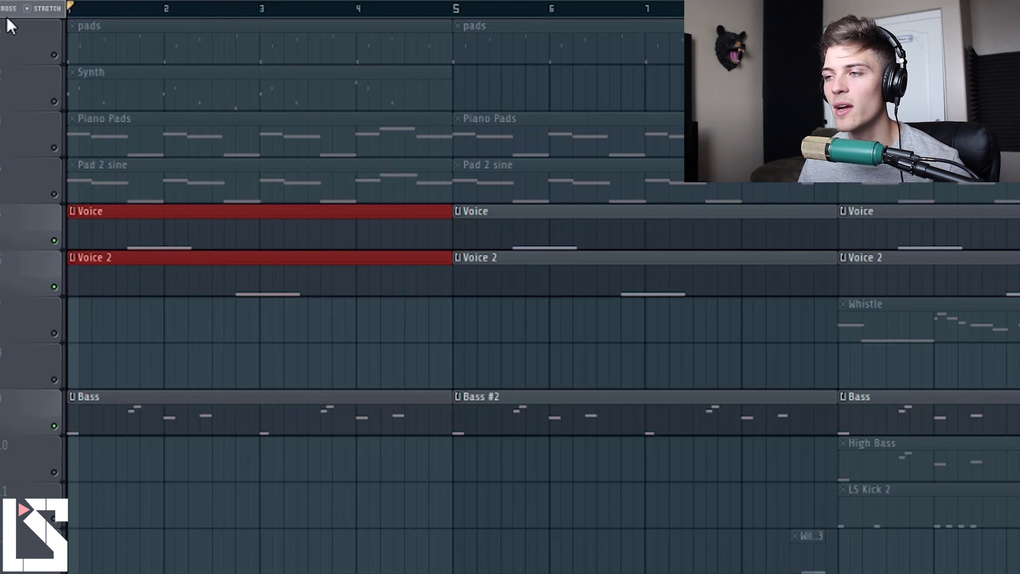
key("space")
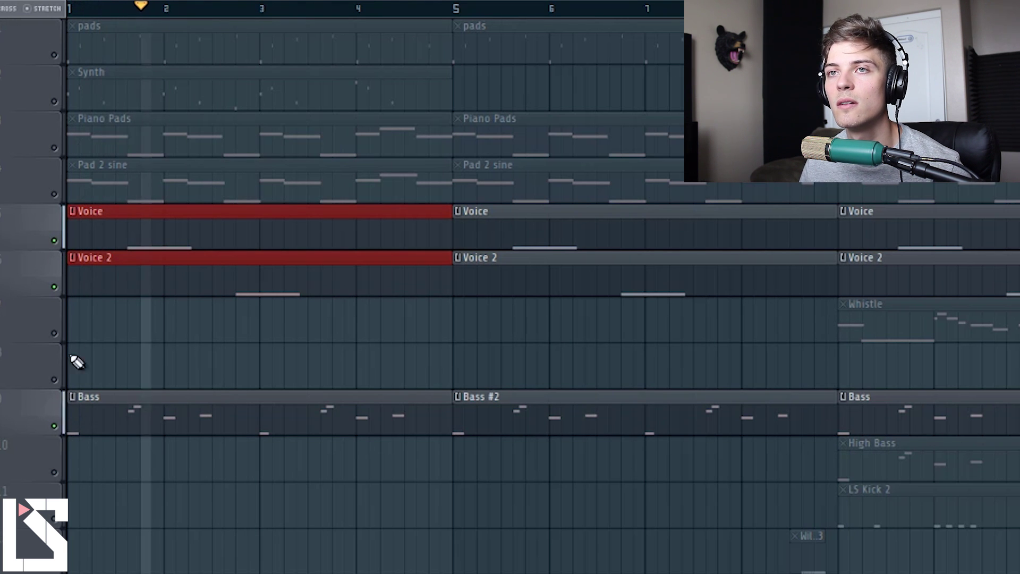
key("space")
left_click(54, 288, "ctrl")
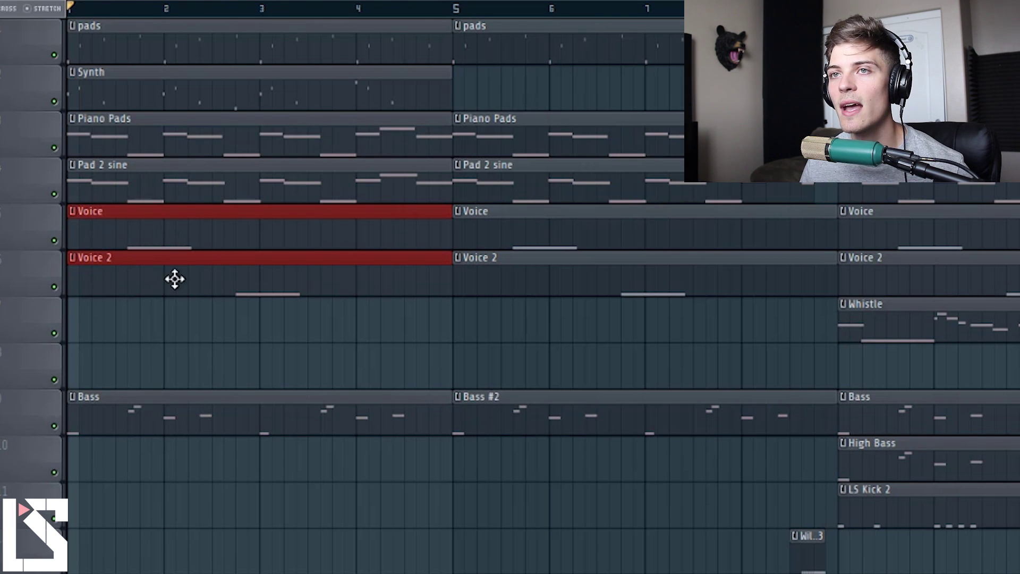
Step: Mute the Voice and Voice 2 tracks and listen to the intro from bar 1 without them
left_click(180, 314, "ctrl")
left_click_drag(153, 305, 169, 248)
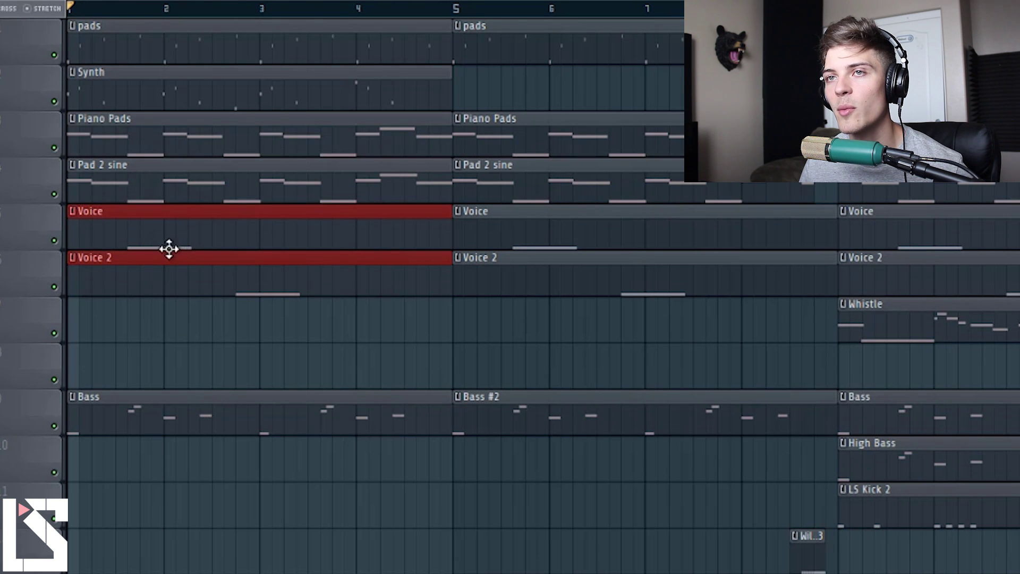
left_click(54, 240)
left_click(53, 287)
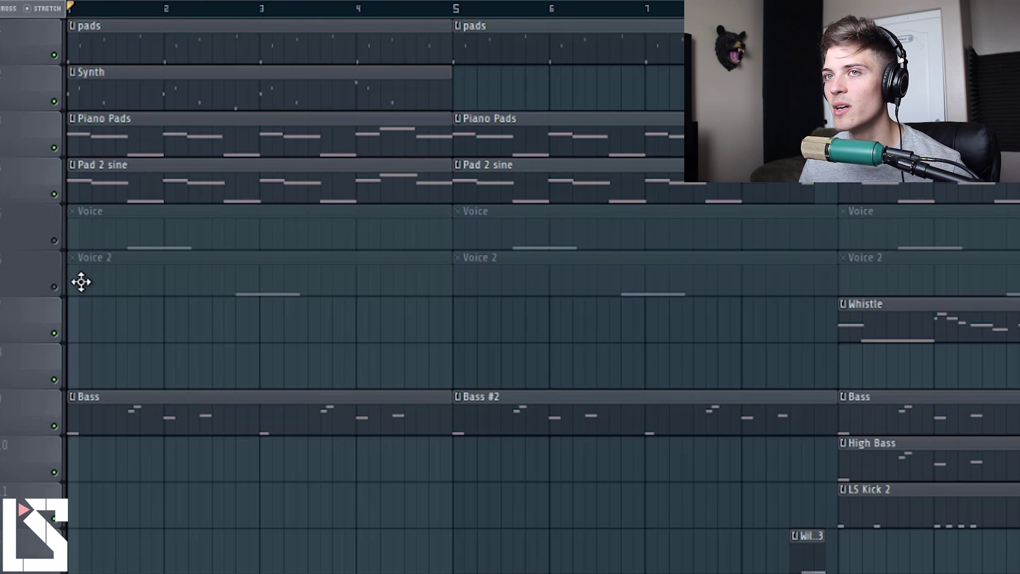
key("space")
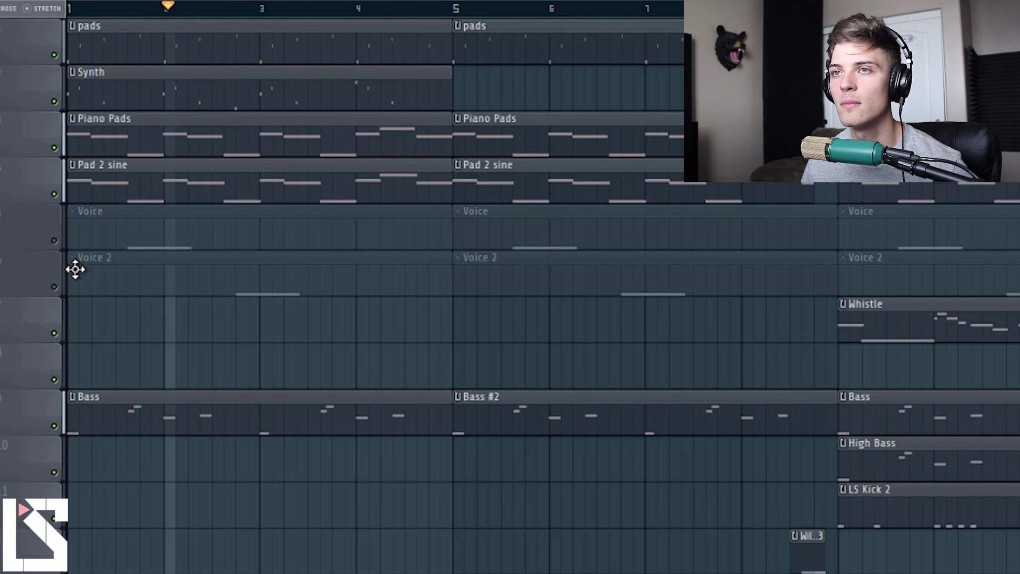
key("space")
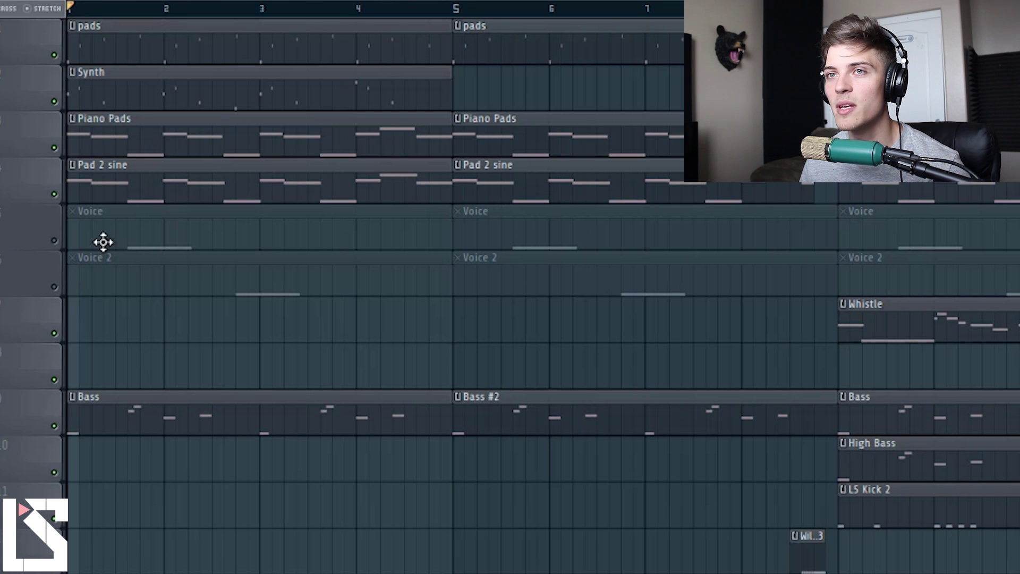
Step: Unmute the Voice and Voice 2 tracks and play the intro again from bar 1
left_click(55, 241)
left_click(55, 287)
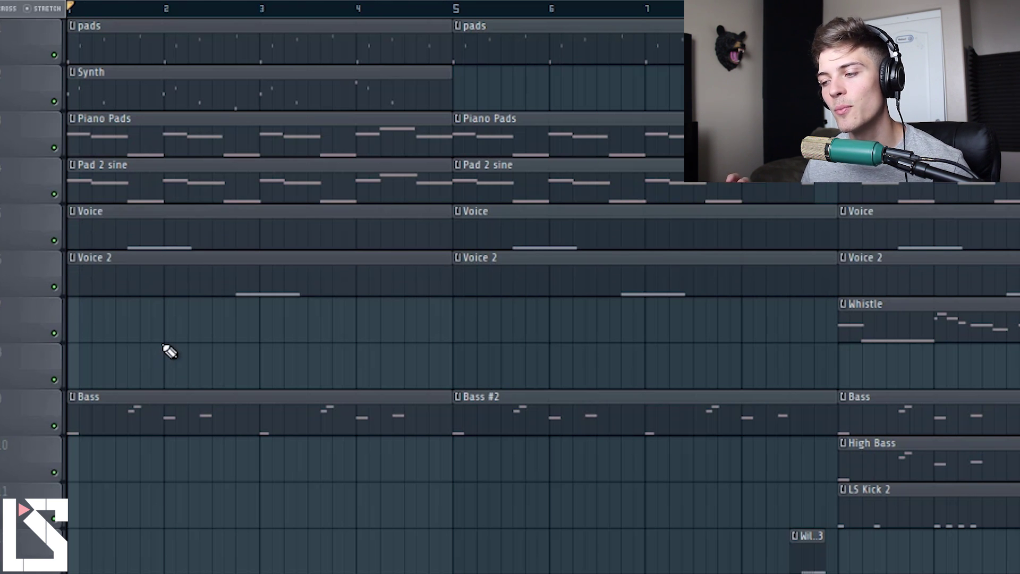
key("space")
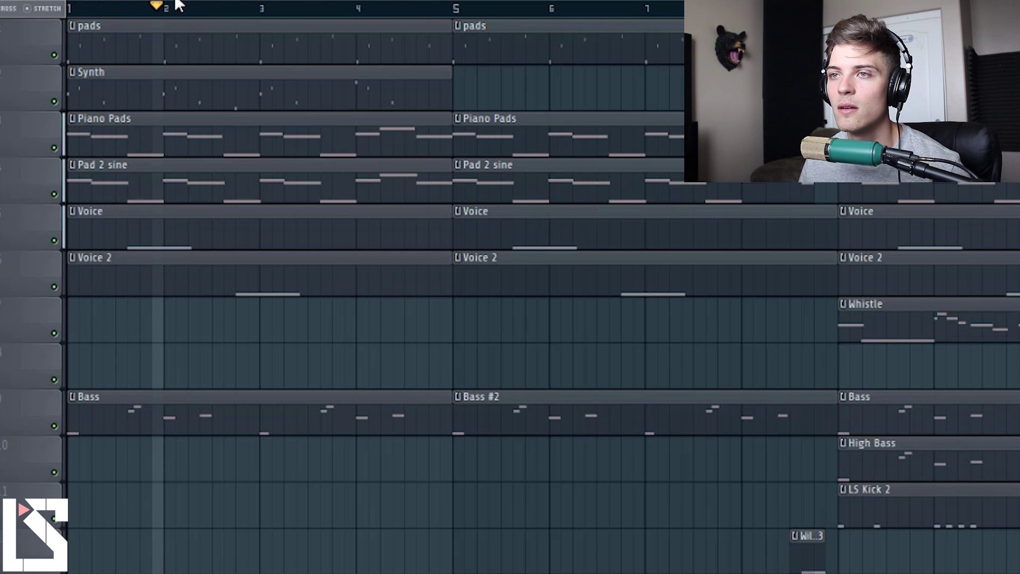
key("space")
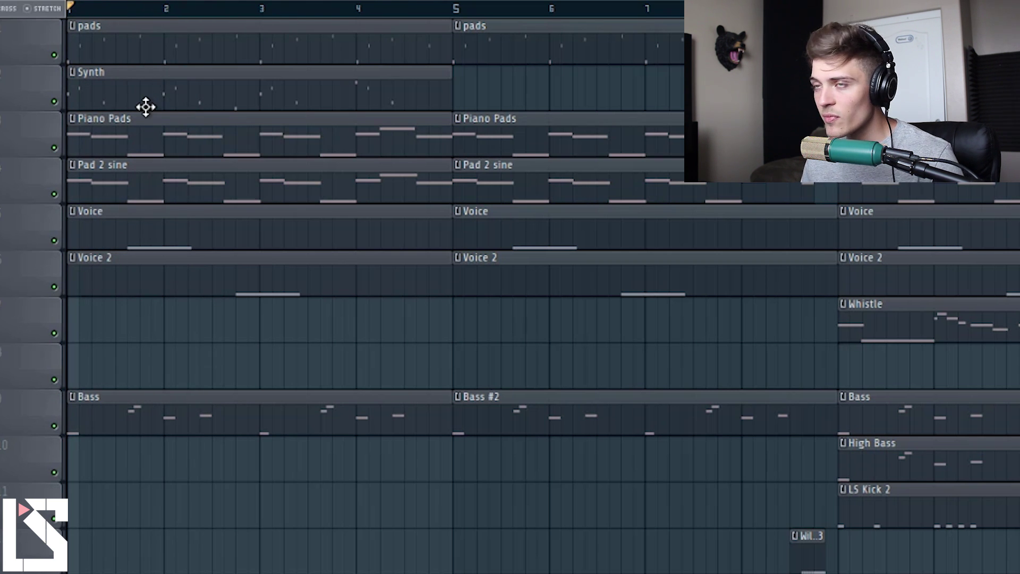
Step: Examine the Synth clip in bars 1 to 4 and the clap and Bass #2 clips starting at bar 5
left_click(332, 101)
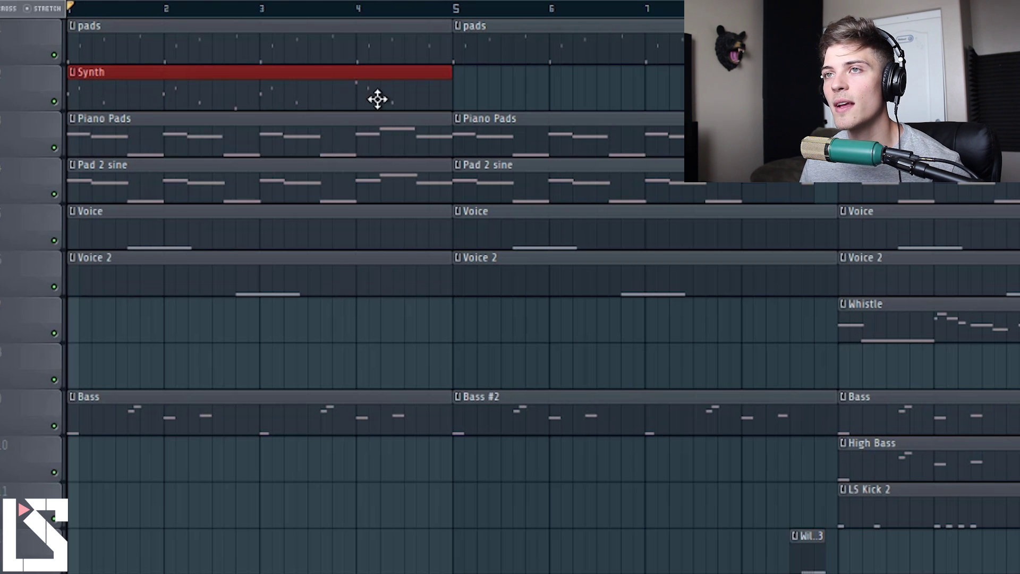
left_click(54, 101, "ctrl")
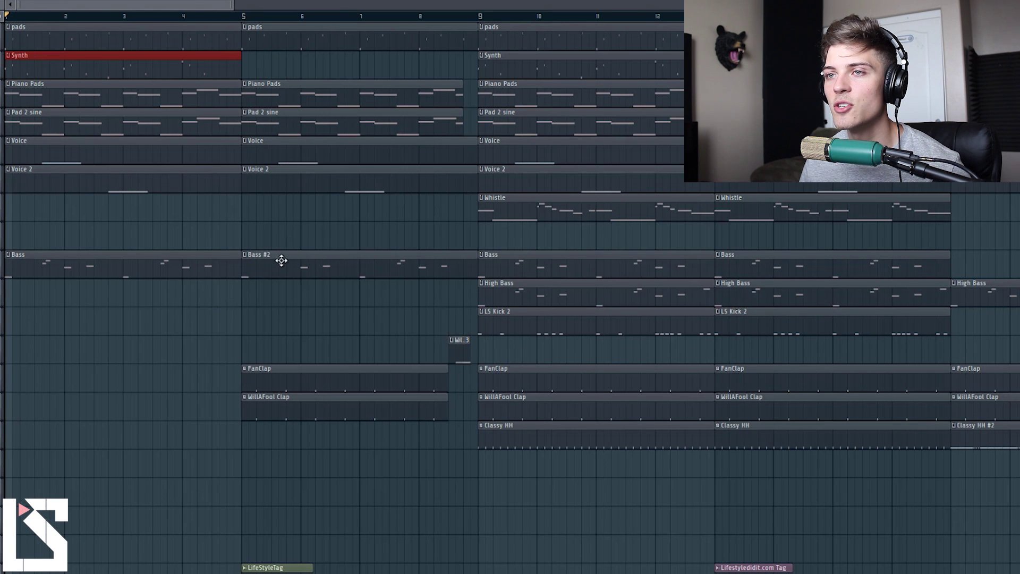
left_click_drag(273, 307, 288, 421)
left_click(285, 324, "ctrl")
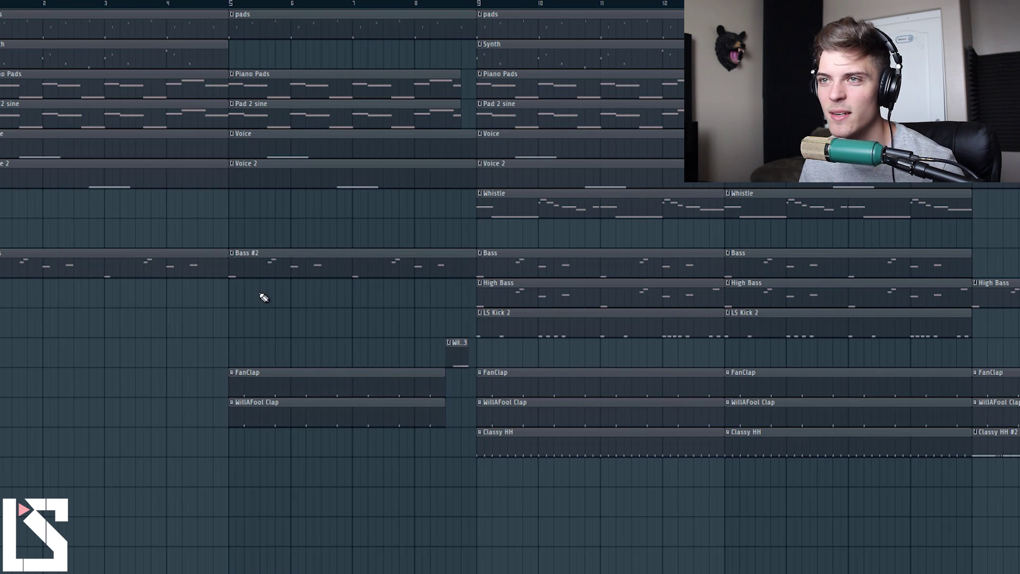
left_click_drag(284, 238, 296, 283)
right_click(290, 300)
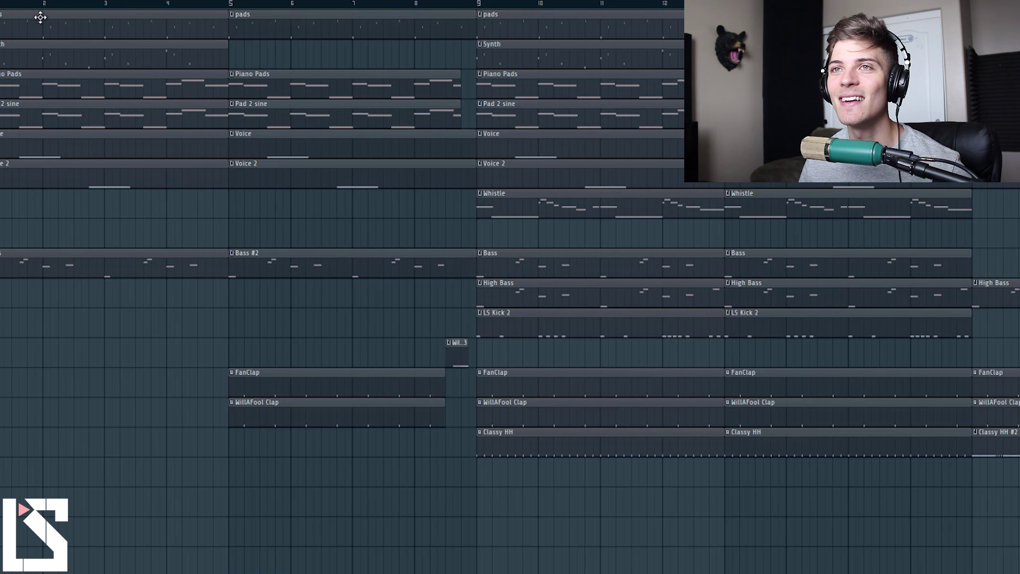
Step: Move the playhead to bar 4 and compare the opening Synth clip with the FanClap and WillAFool Clap clips at bar 5
left_click(171, 6)
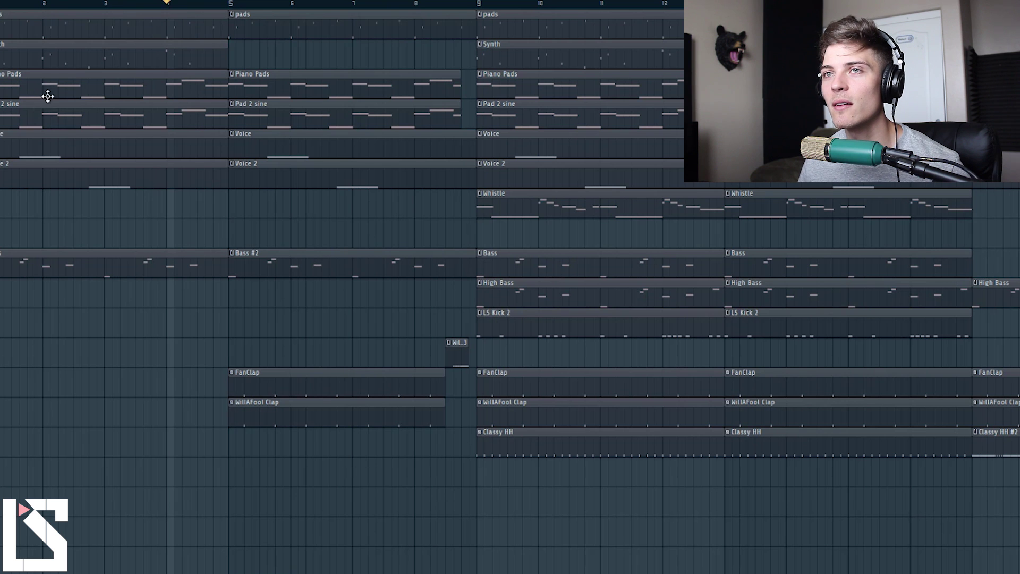
left_click(77, 56)
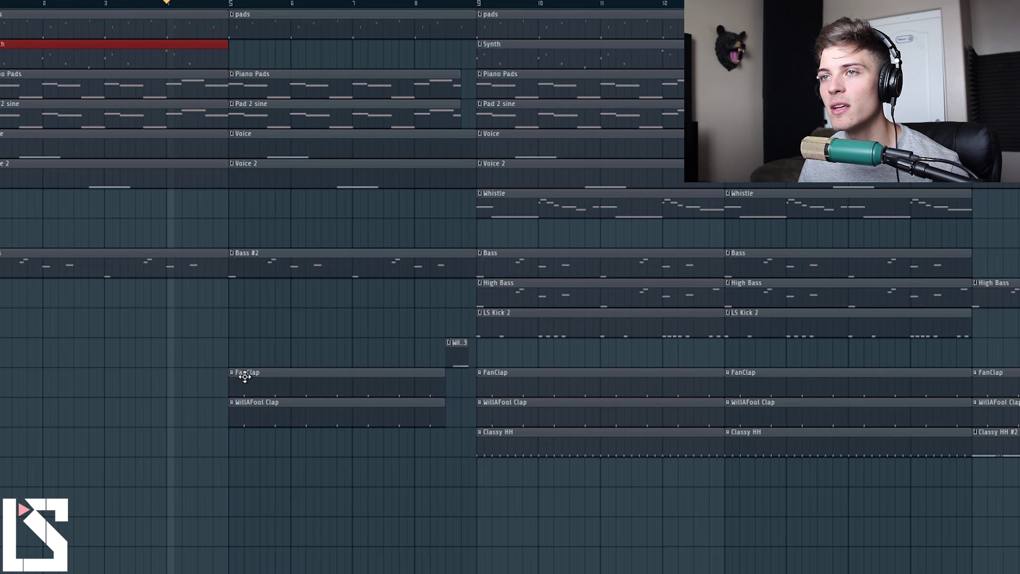
left_click_drag(262, 317, 320, 460)
right_click(309, 473)
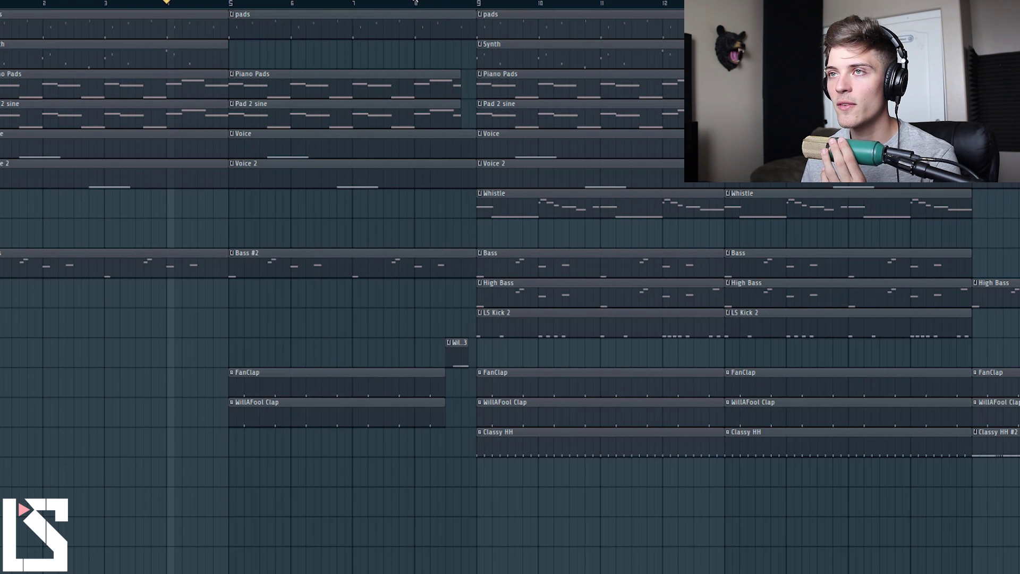
Step: Select the Piano Pads and Pad 2 sine clips at bar 5 and place the playhead at the start of WillAFool Clap #3
scroll(415, 1, "up", 3)
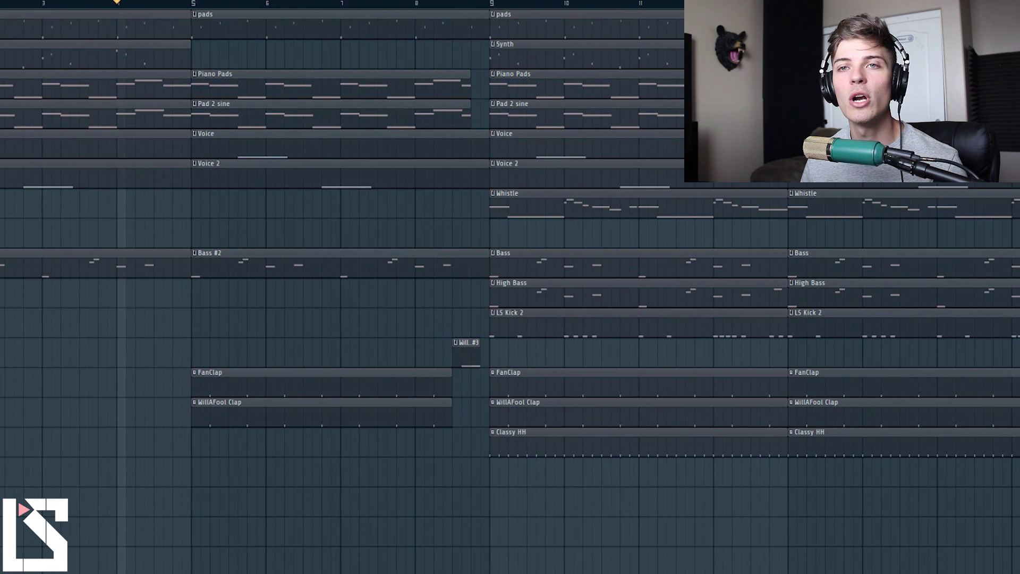
scroll(420, 27, "up", 3)
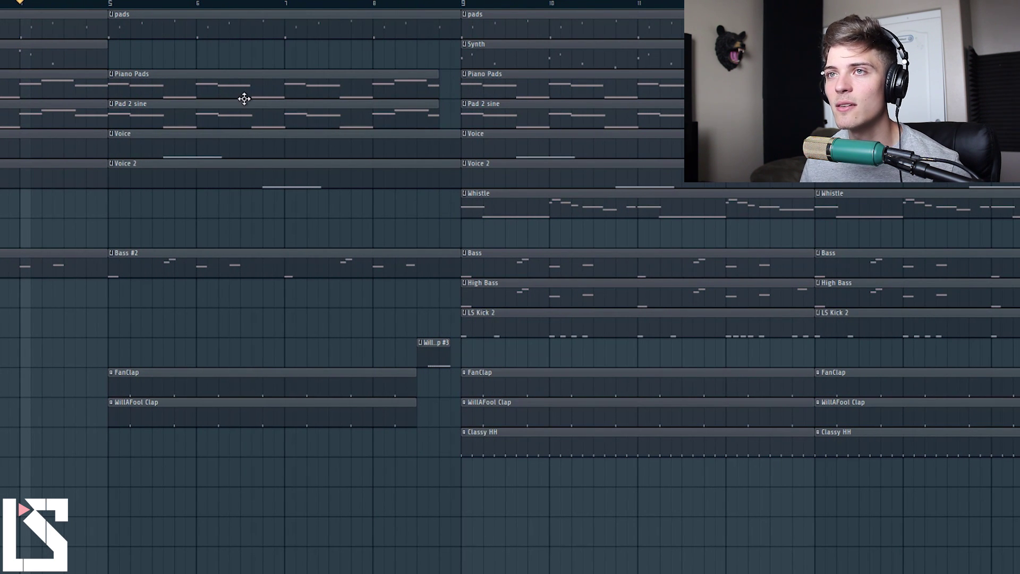
left_click_drag(301, 67, 429, 123)
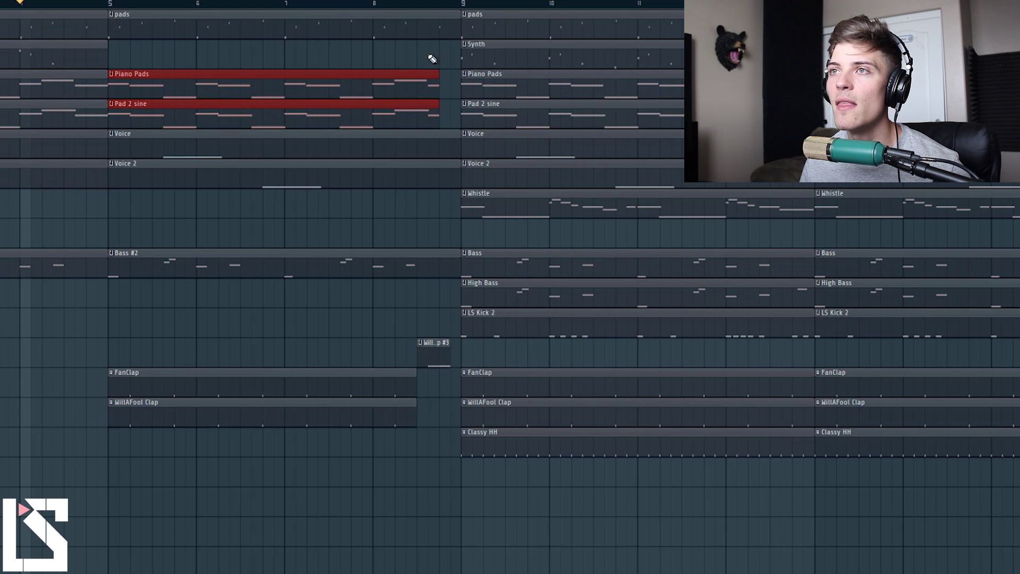
left_click(425, 7)
scroll(416, 13, "up", 5)
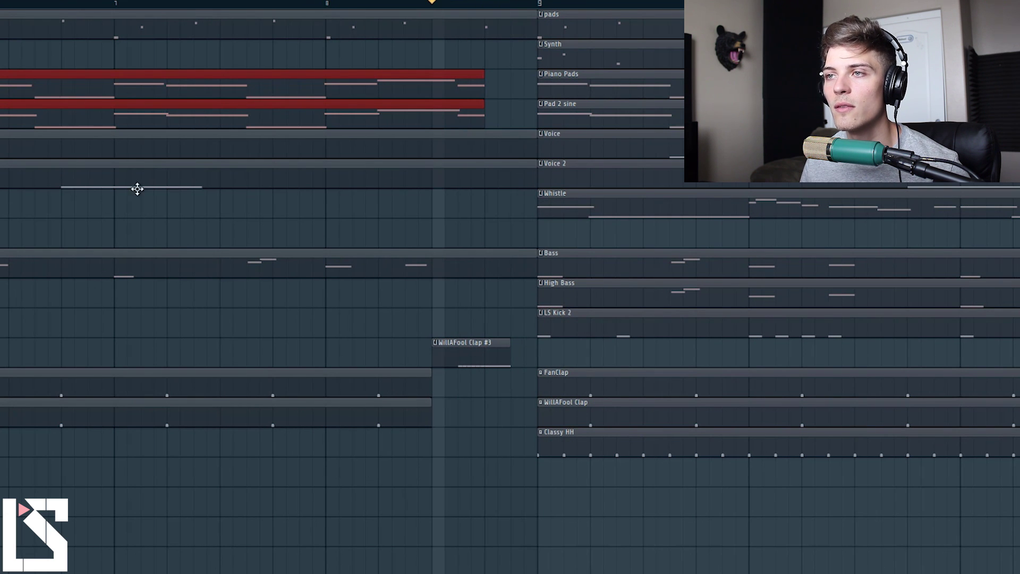
Step: Mute the WillAFool Clap #3 track and play the transition from late bar 7 towards bar 9
left_click(1, 352)
left_click(277, 3)
key("space")
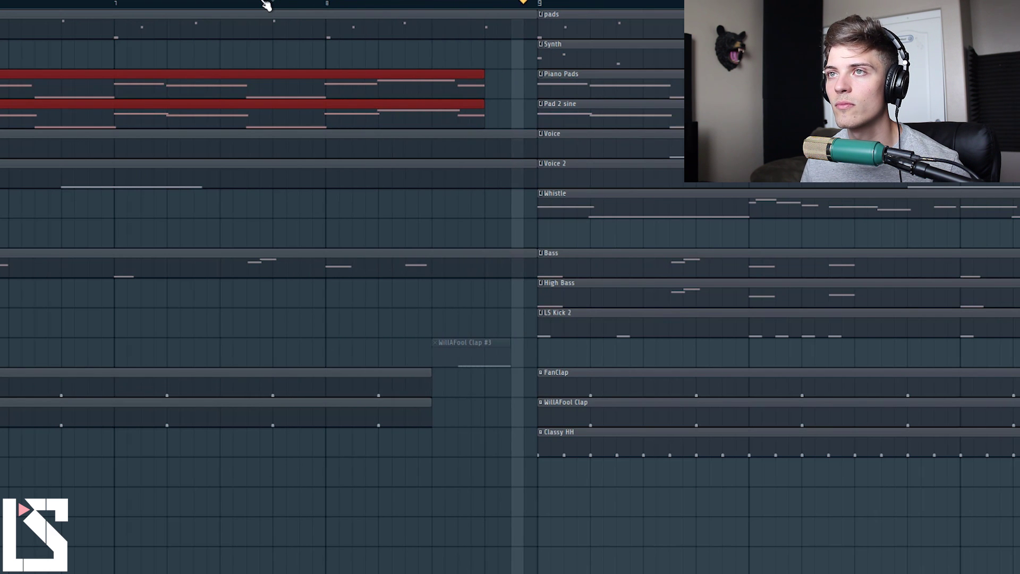
key("space")
Step: Unmute the WillAFool Clap #3 track and replay the transition from late bar 7 for comparison
left_click(471, 352)
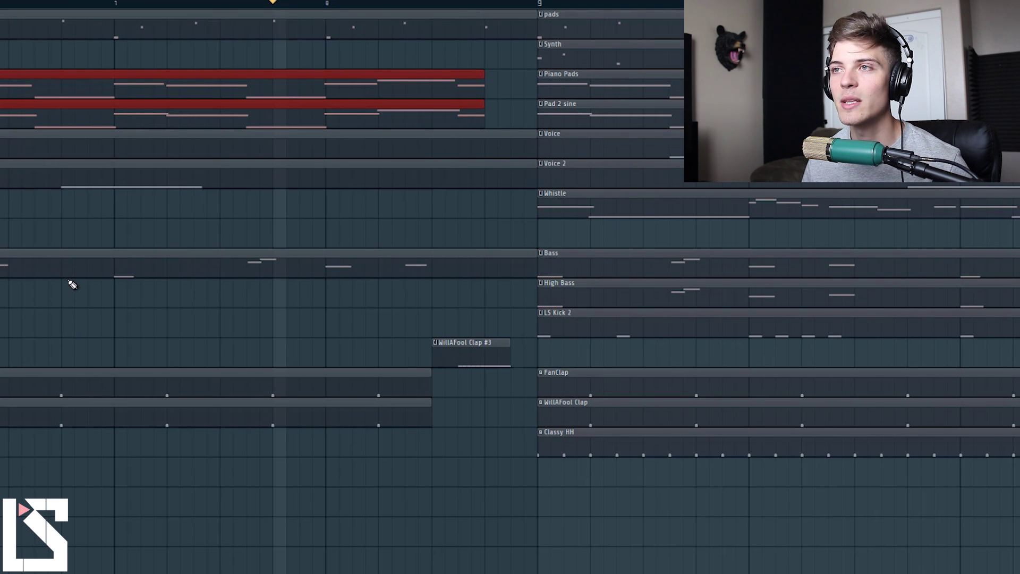
key("space")
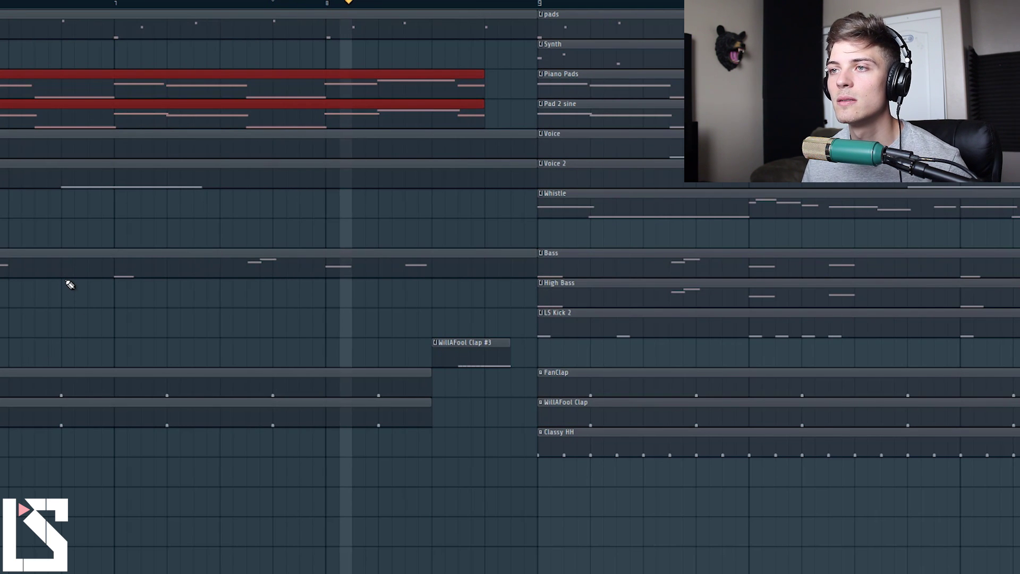
key("space")
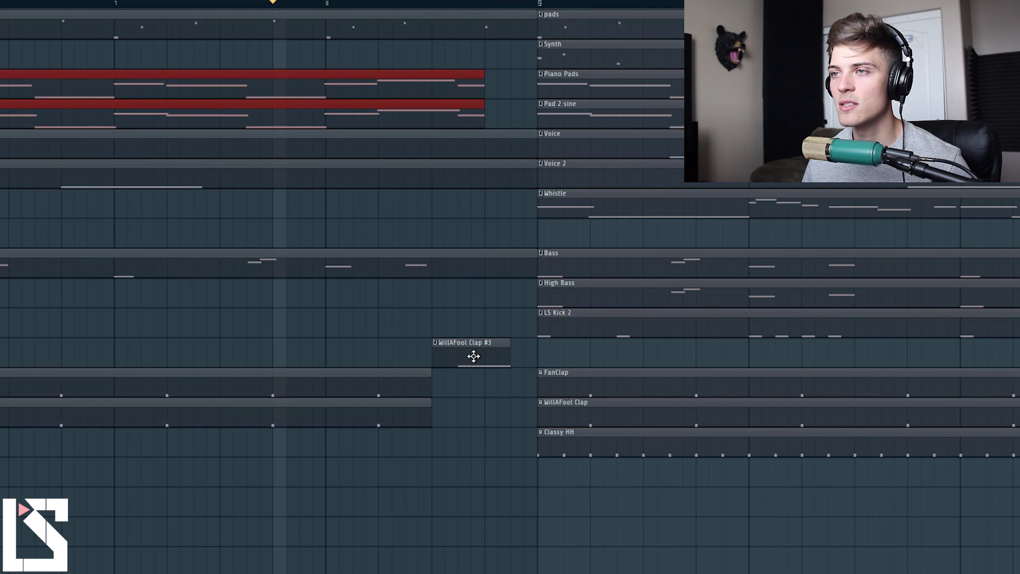
Step: Open the WillAFool Clap #3 pattern in the piano roll and examine its short C5 roll notes and their velocities
left_click(541, 408)
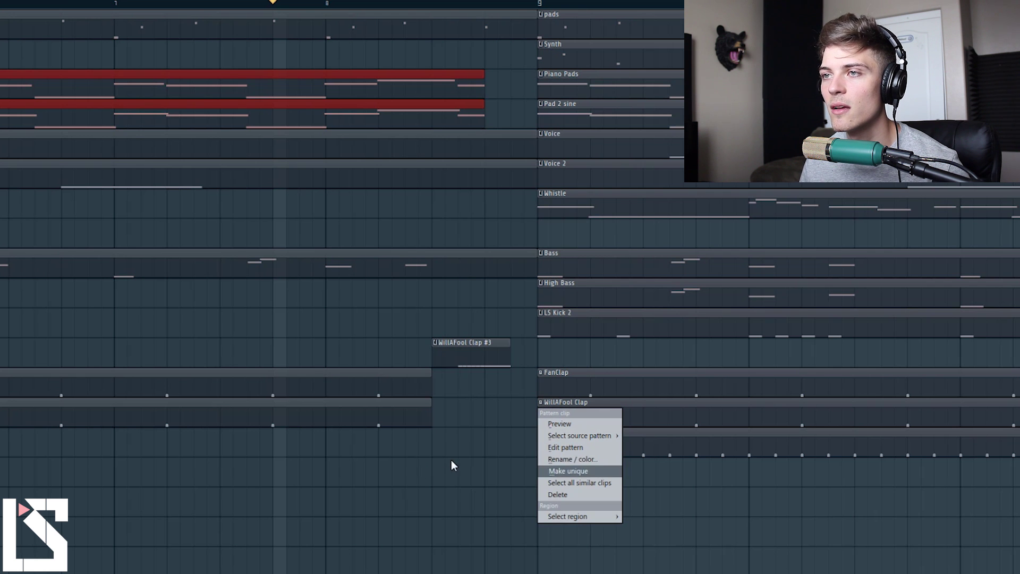
double_click(461, 343)
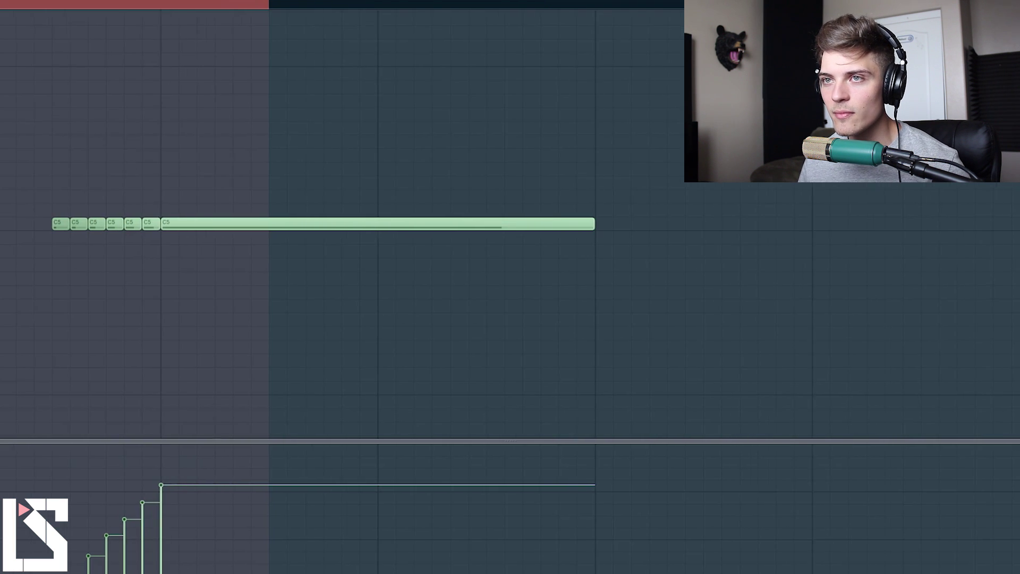
left_click_drag(353, 1, 235, 1)
scroll(67, 241, "down", 2)
scroll(67, 241, "down", 1)
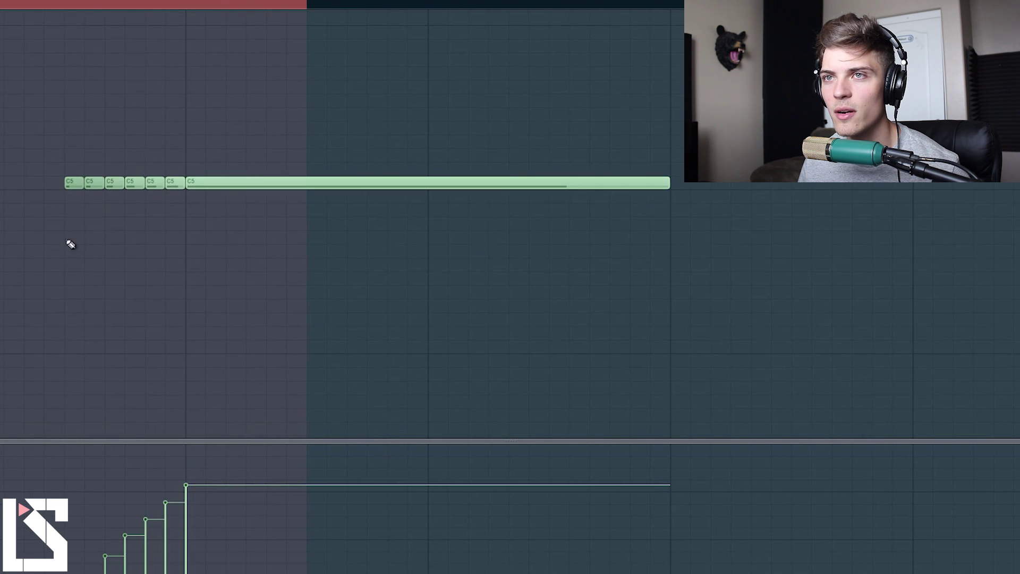
left_click_drag(68, 165, 181, 228)
key("ctrl+d")
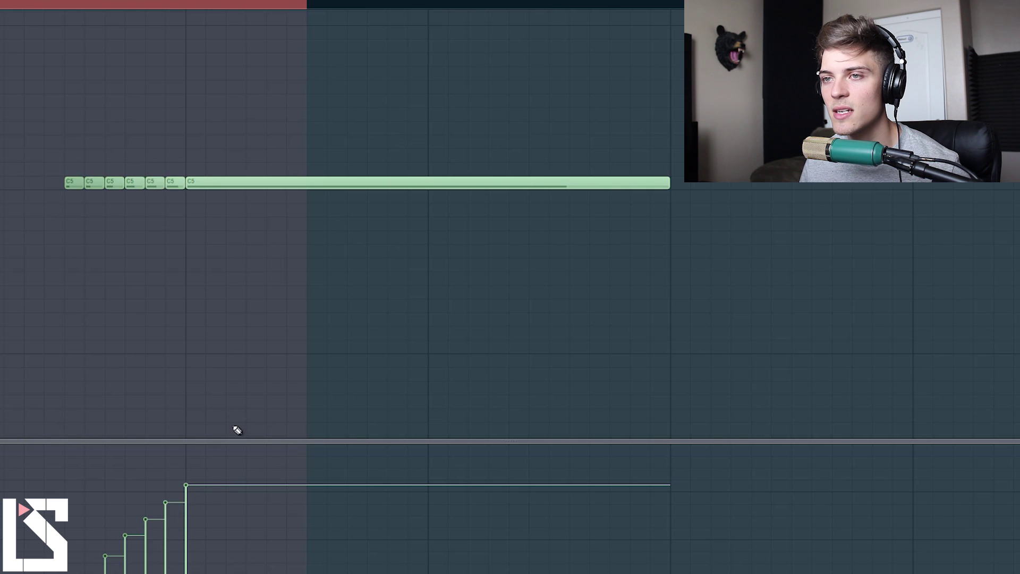
left_click(194, 475)
left_click(236, 186, "ctrl")
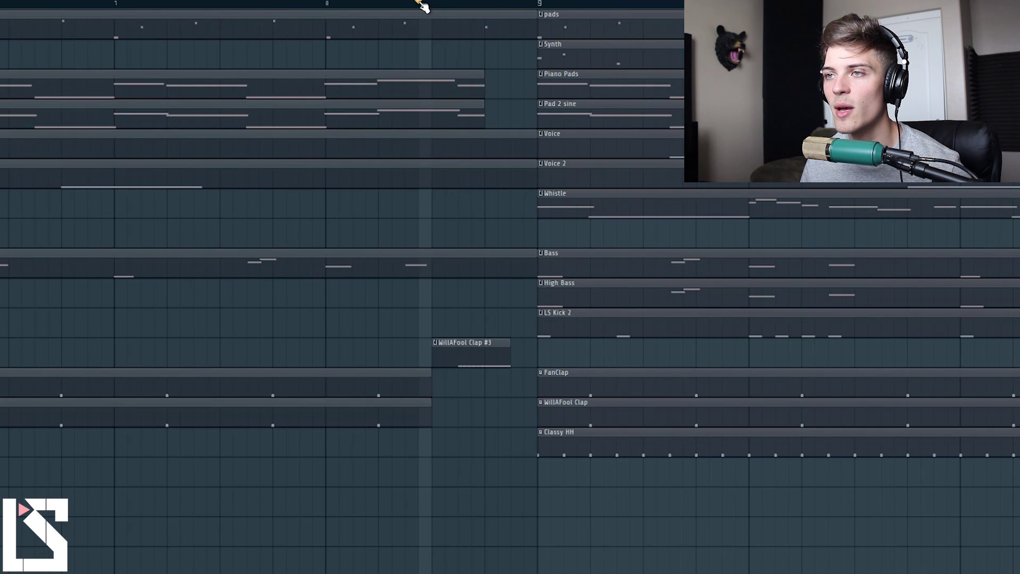
Step: Highlight the gap between the end of WillAFool Clap #3 and bar 9, and place the playhead at its start
left_click(504, 9)
left_click_drag(516, 6, 536, 13)
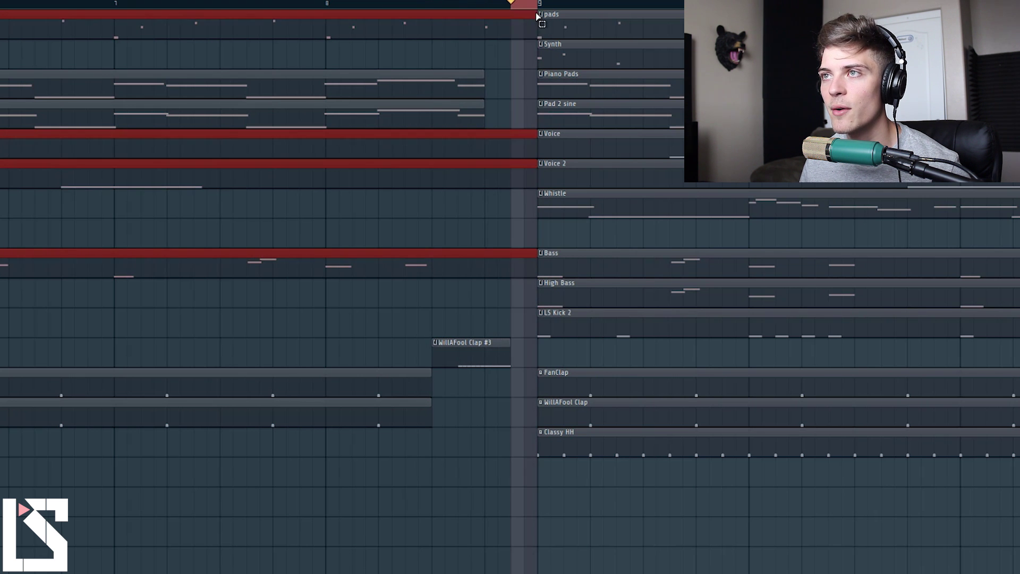
left_click(511, 7)
scroll(510, 4, "down", 5)
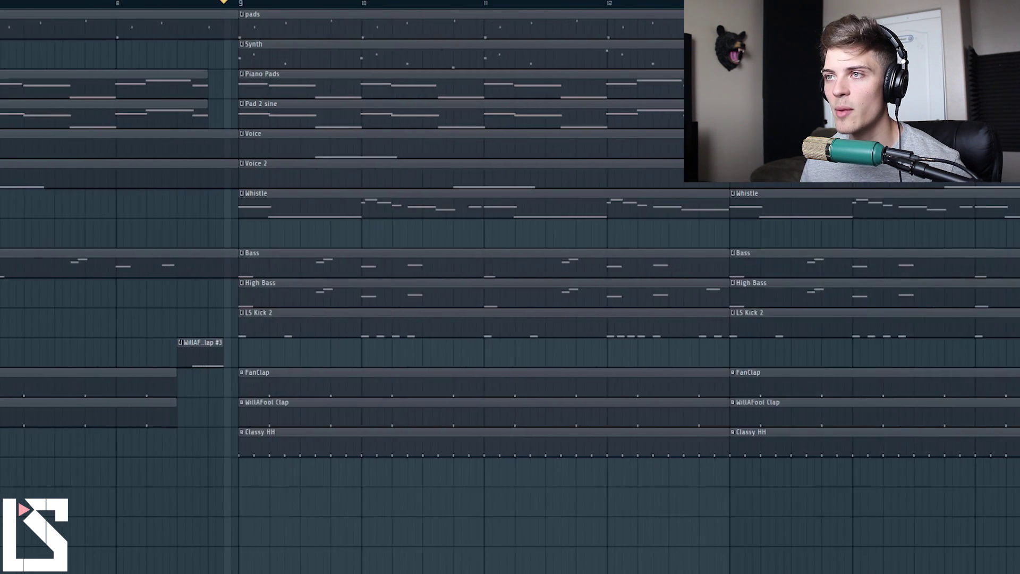
scroll(499, 3, "down", 5)
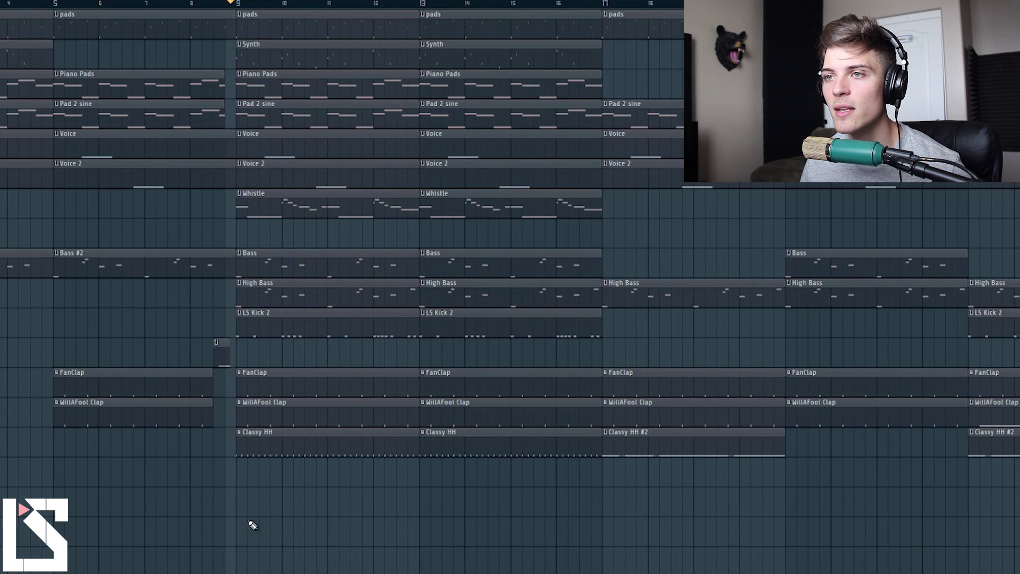
scroll(298, 13, "down", 2)
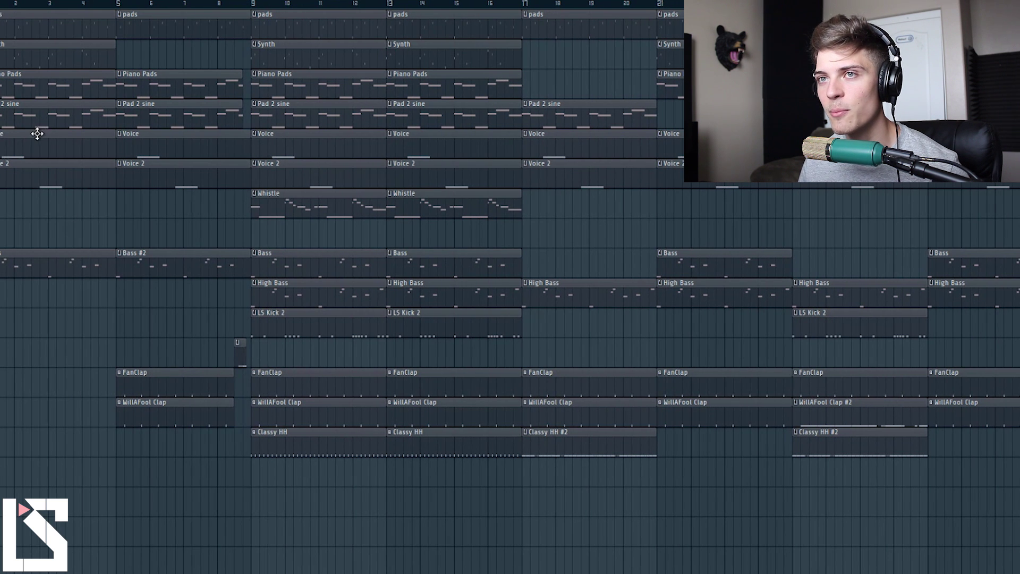
Step: Compare the transition points just before bar 5 and in late bar 8, auditioning the one leading into bar 9
left_click_drag(18, 155, 60, 200)
left_click(62, 207)
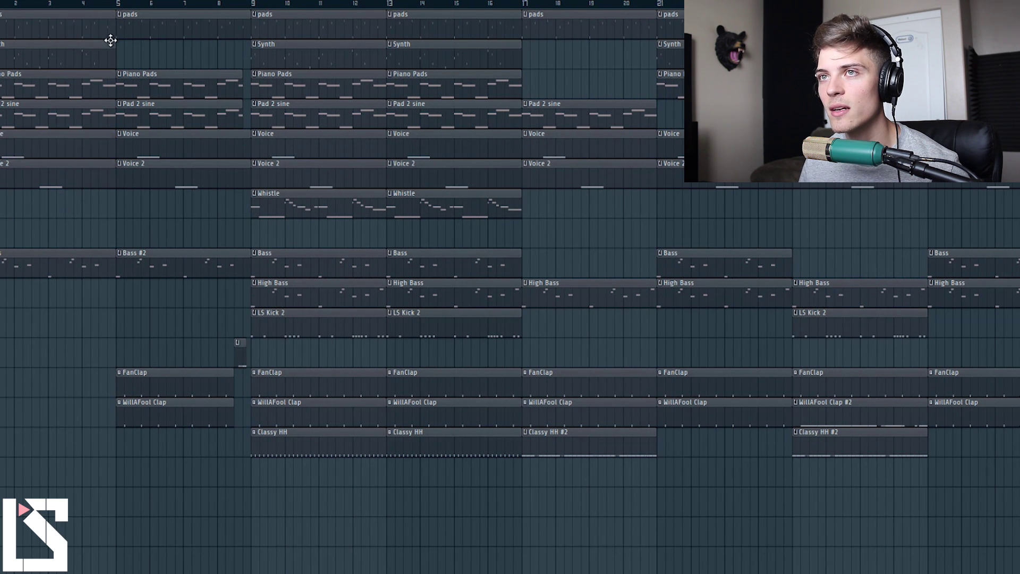
left_click(112, 7)
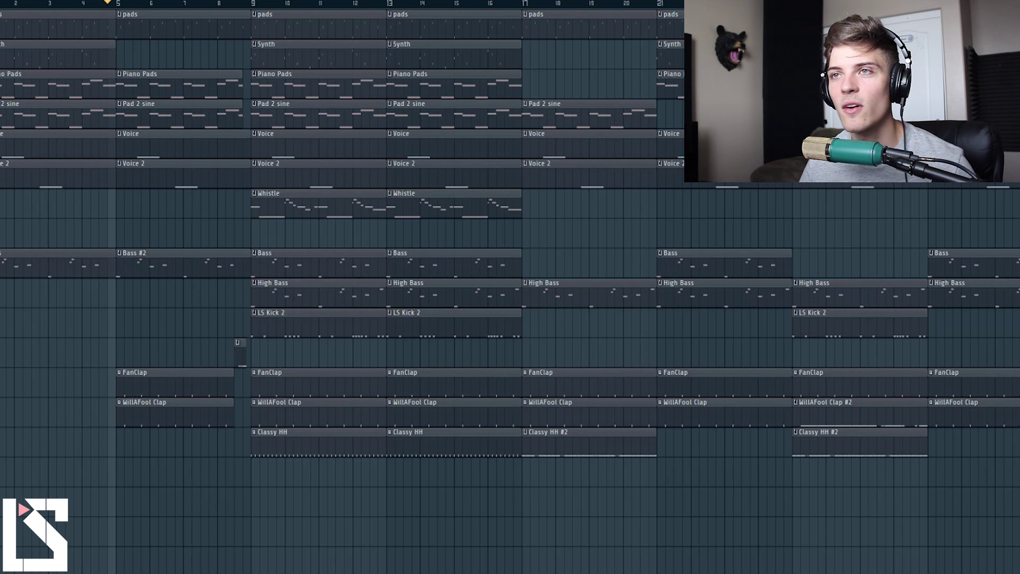
left_click(236, 3)
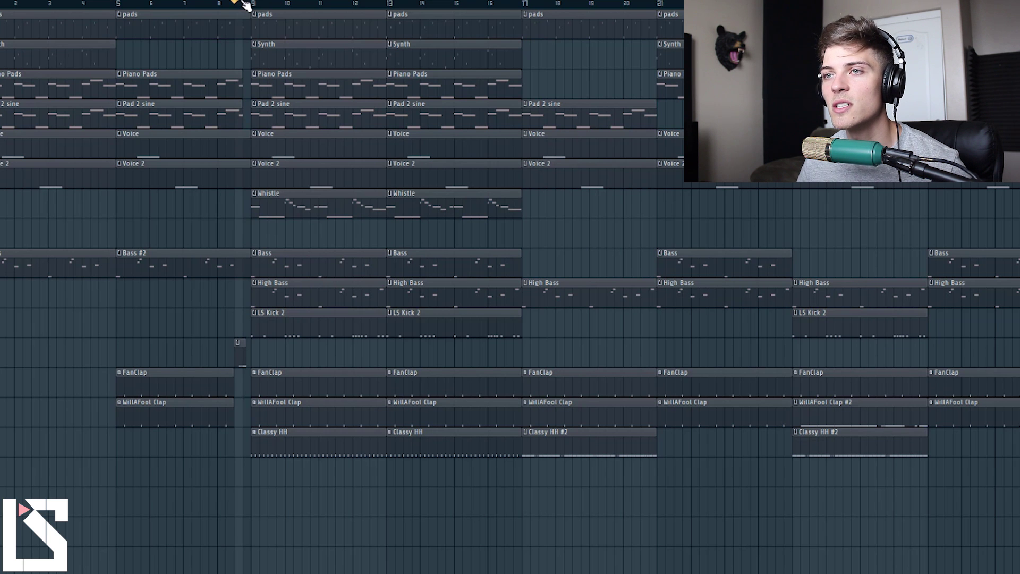
key("space")
key("space")
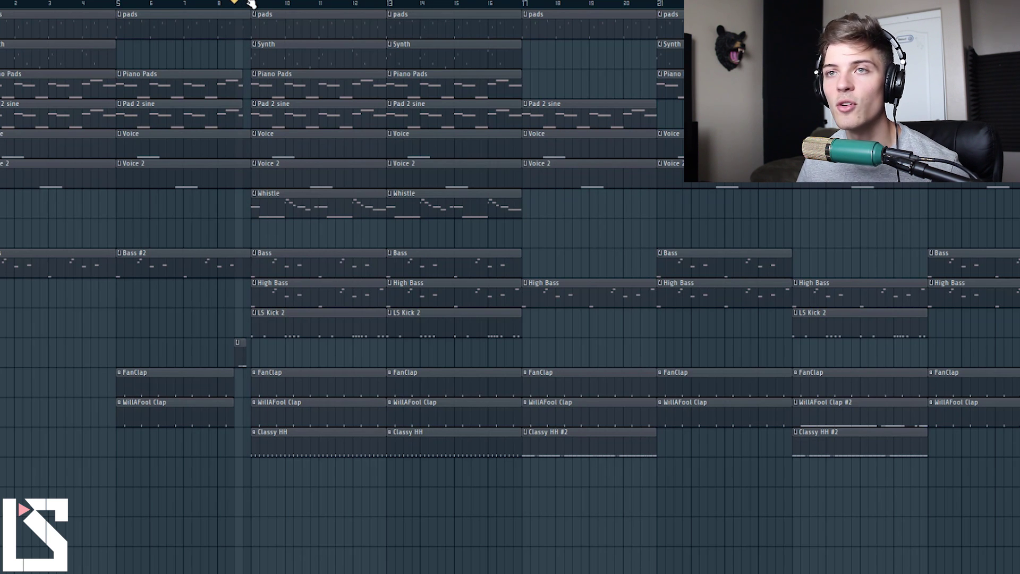
Step: Play the transition from bar 16 into bar 17 and return the playhead to bar 16
scroll(266, 1, "up", 2)
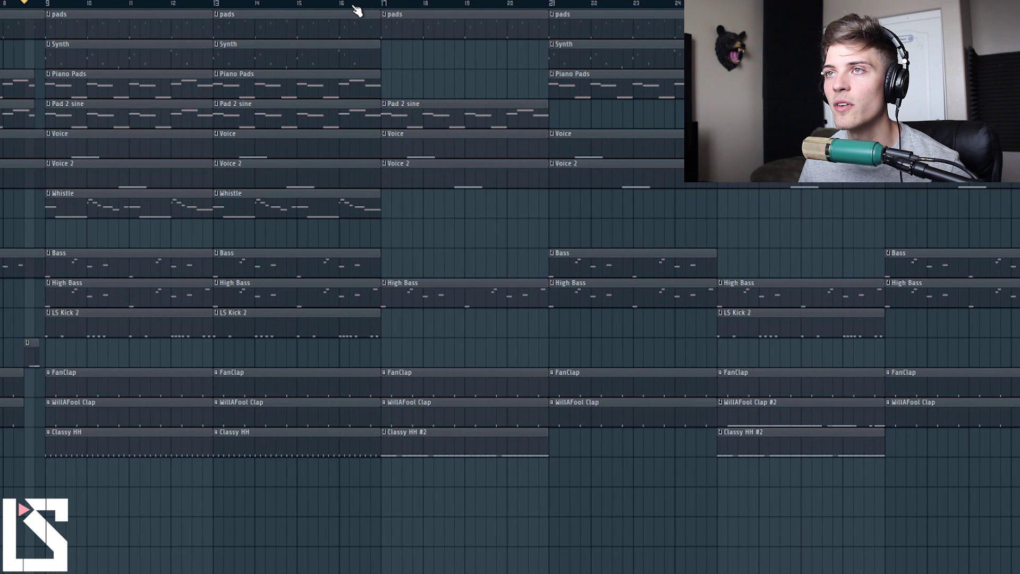
left_click(349, 8)
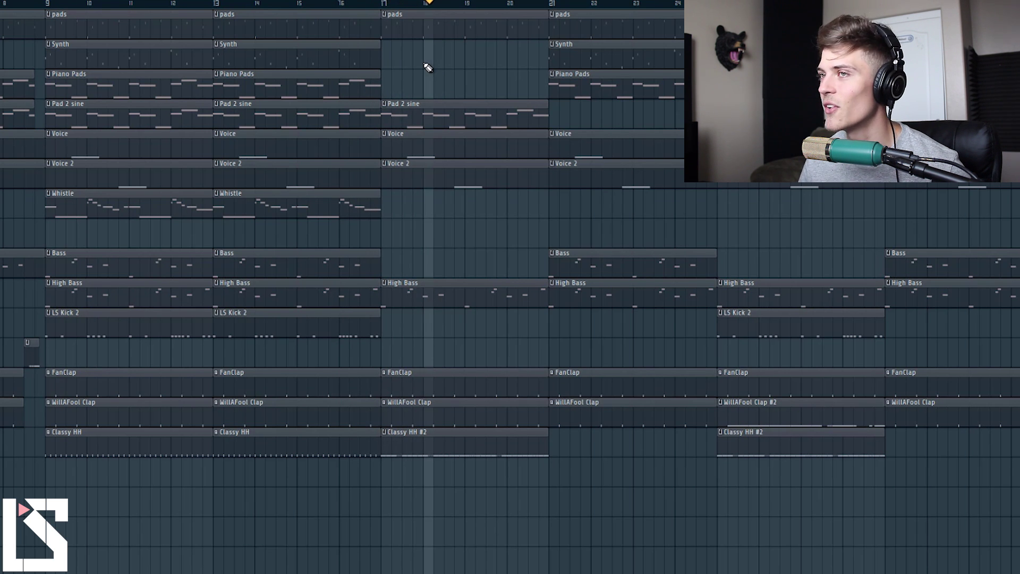
left_click(352, 6)
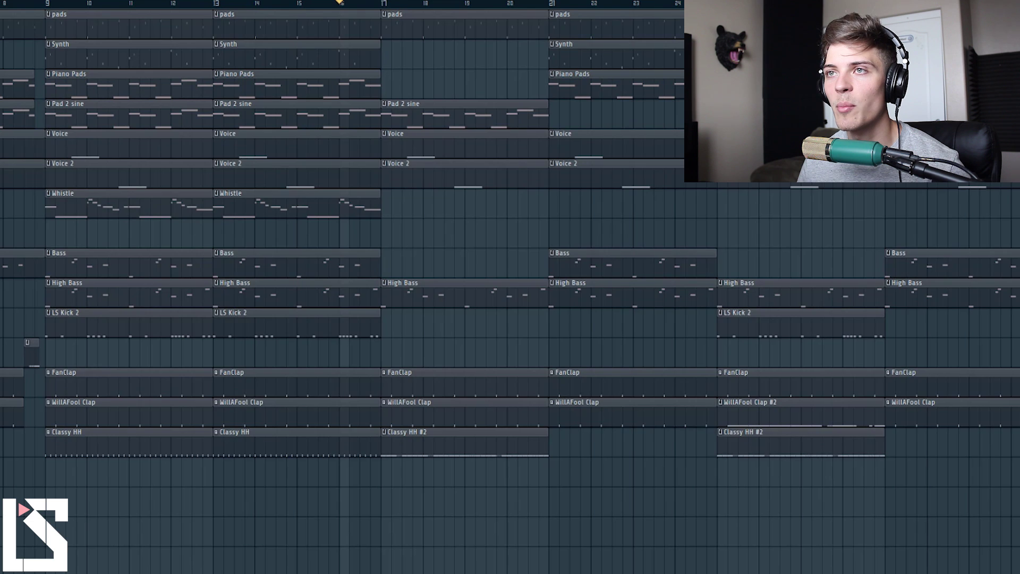
Step: Solo the Piano Pads and Synth tracks in turn around bar 16, and restore all tracks
right_click(1, 84)
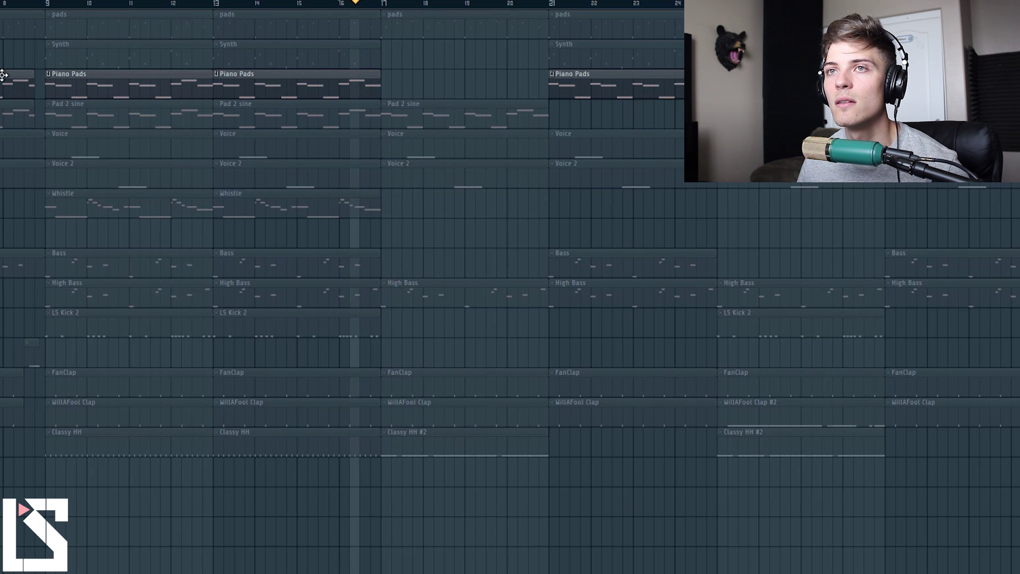
right_click(1, 55)
right_click(1, 56)
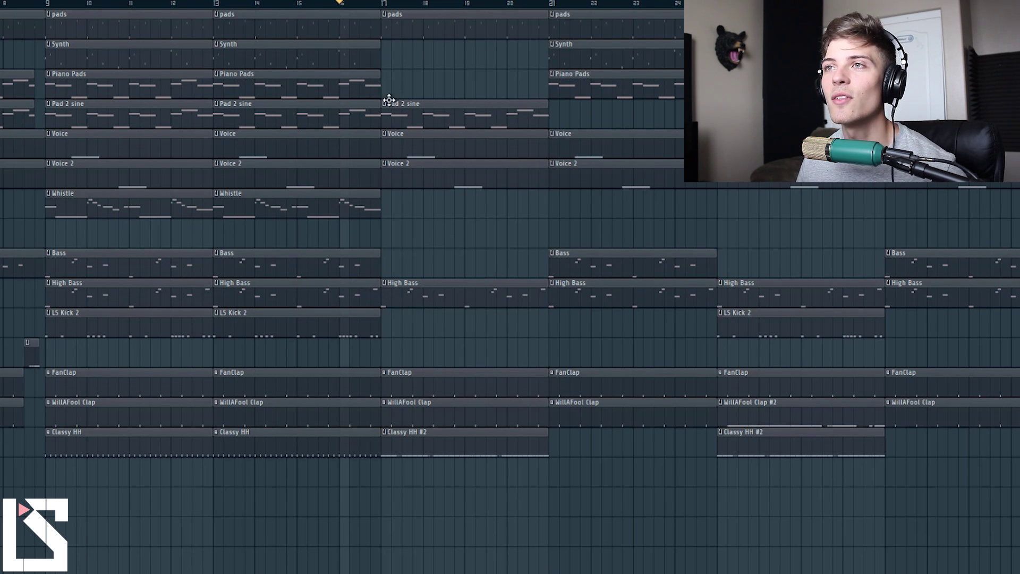
Step: Audition the soloed High Bass track from bar 17, and restore all tracks
left_click(385, 5)
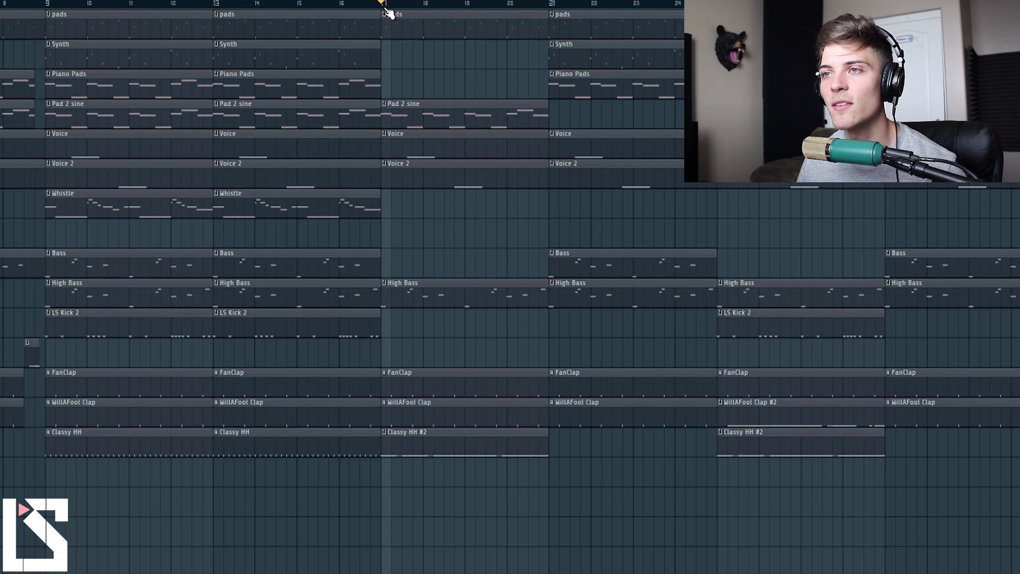
right_click(2, 300)
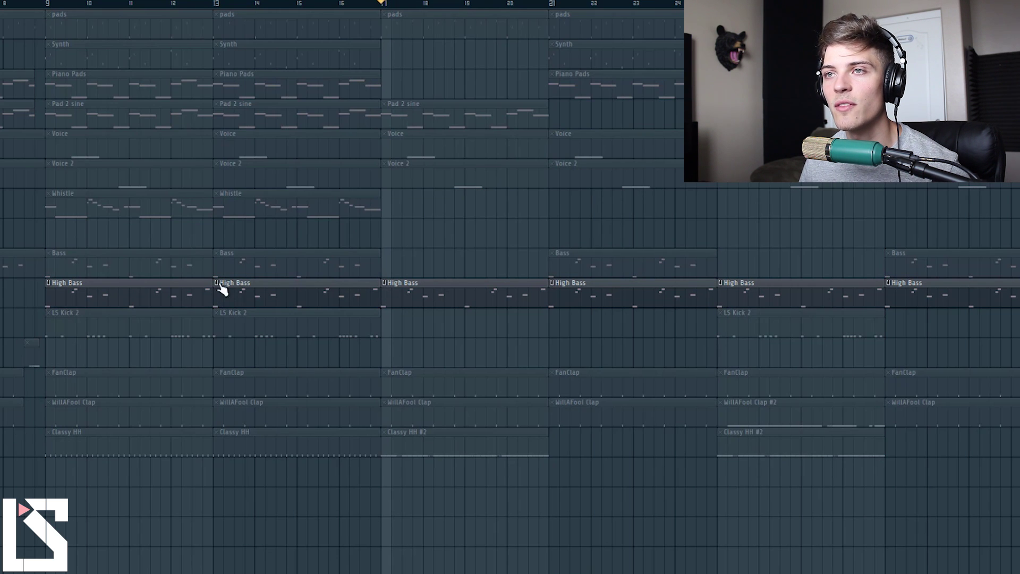
key("space")
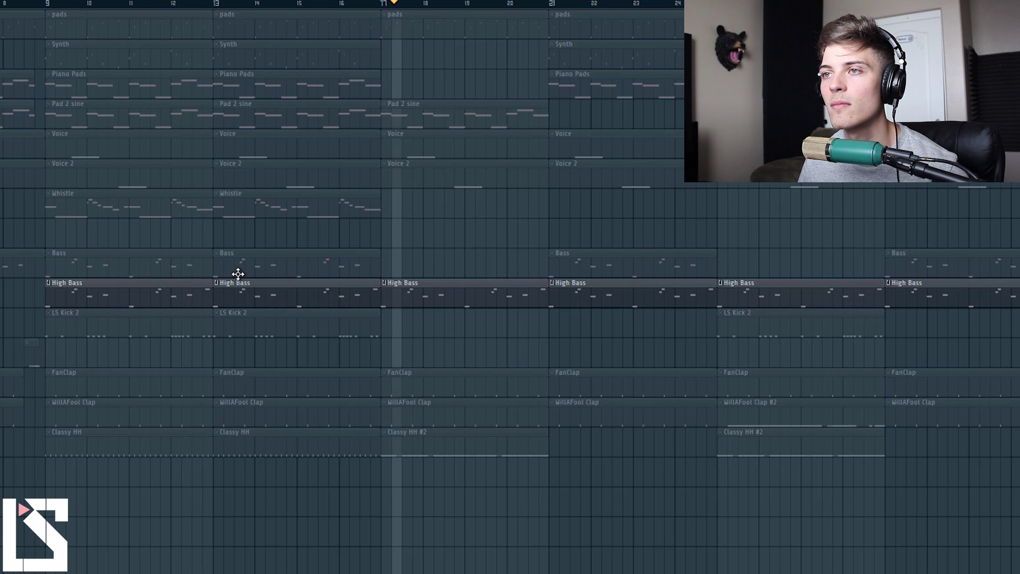
key("space")
right_click(1, 301)
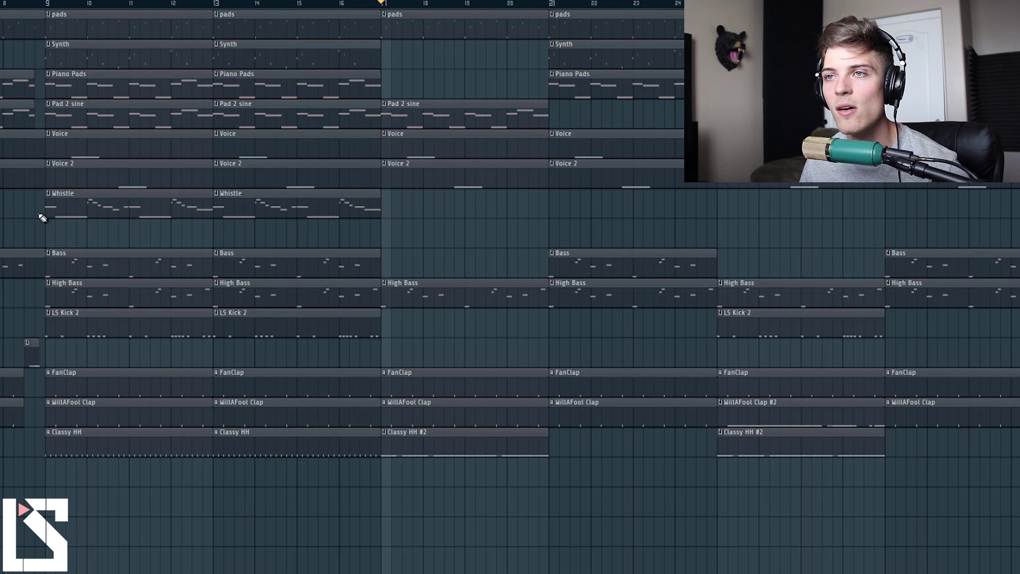
Step: Try a Bass clip in place of High Bass at bar 17, and restore the High Bass clip alone
left_click(250, 3)
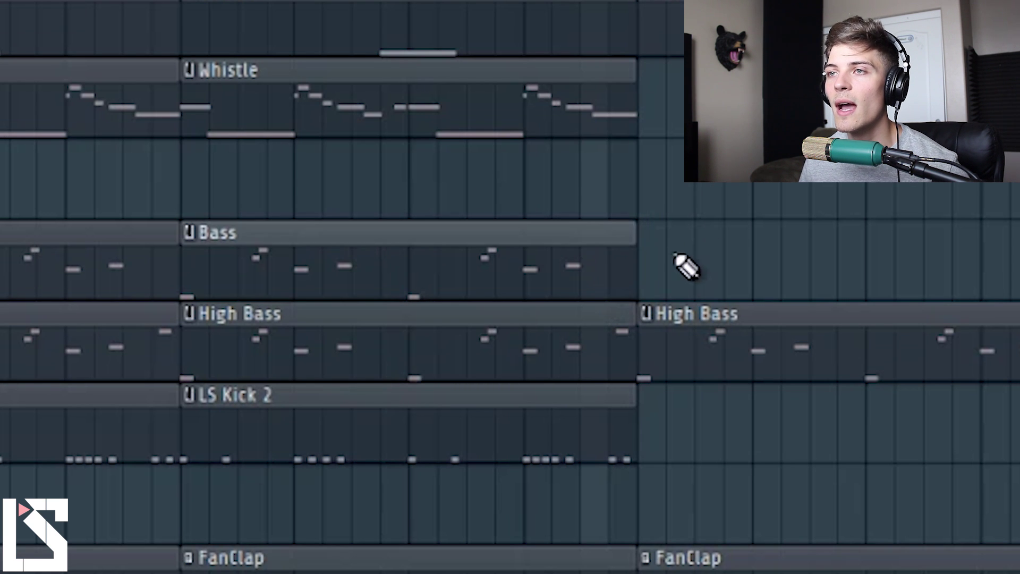
left_click(660, 269)
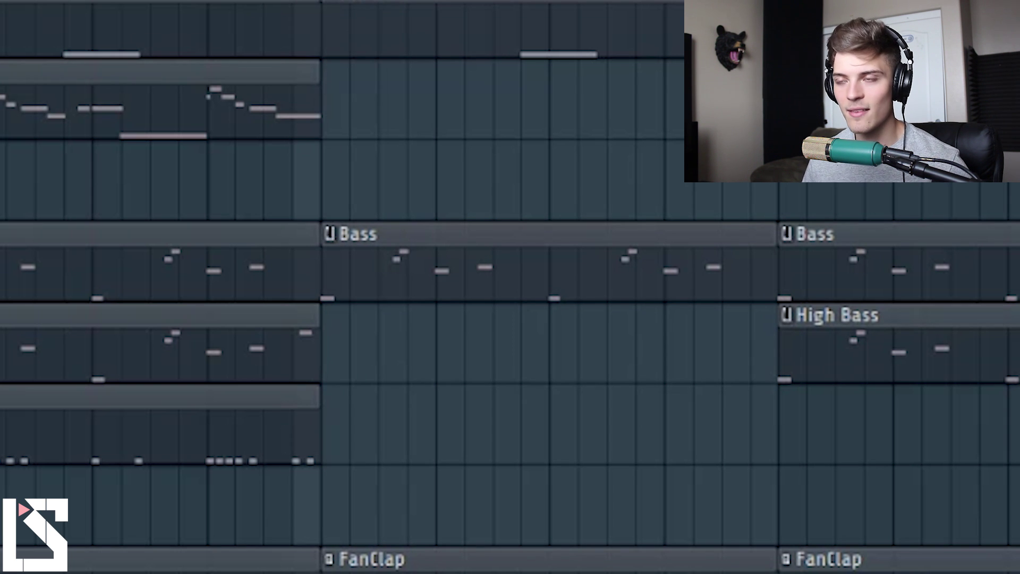
left_click(336, 343)
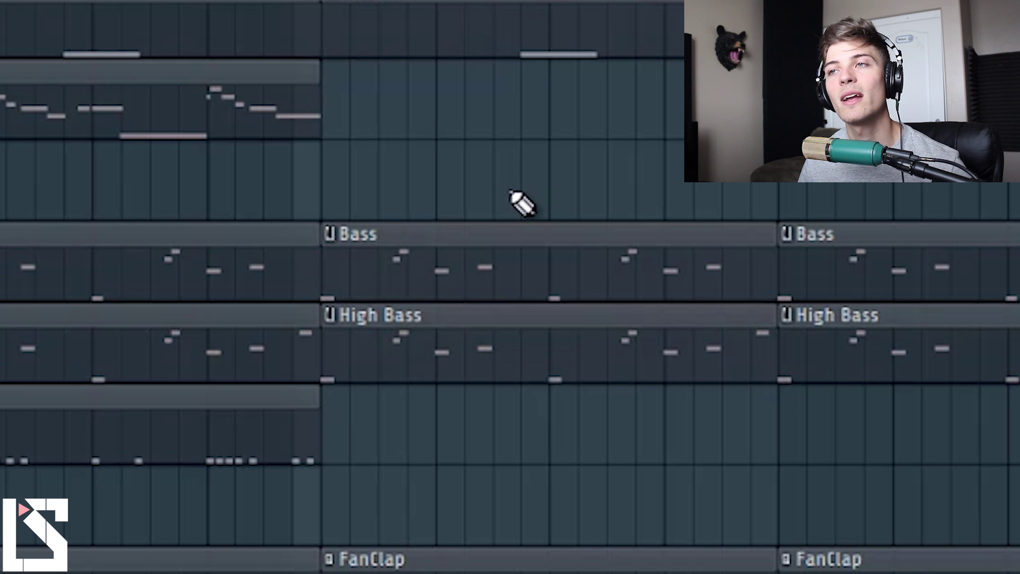
right_click(483, 242)
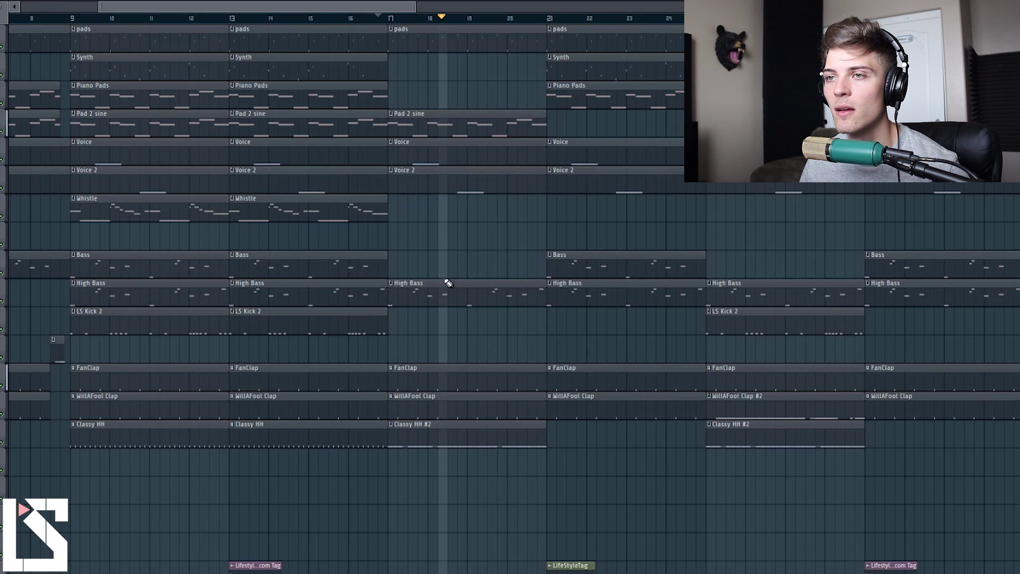
Step: Solo the bass and drum tracks and audition the Classy HH to Classy HH #2 change from bars 13 and 16
left_click(233, 19)
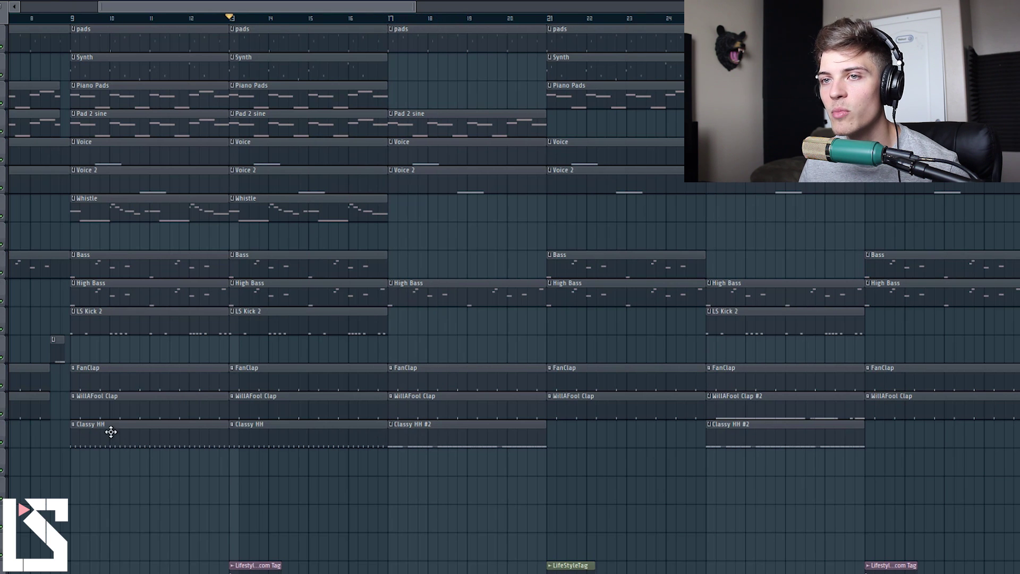
left_click(2, 444, "ctrl")
key("space")
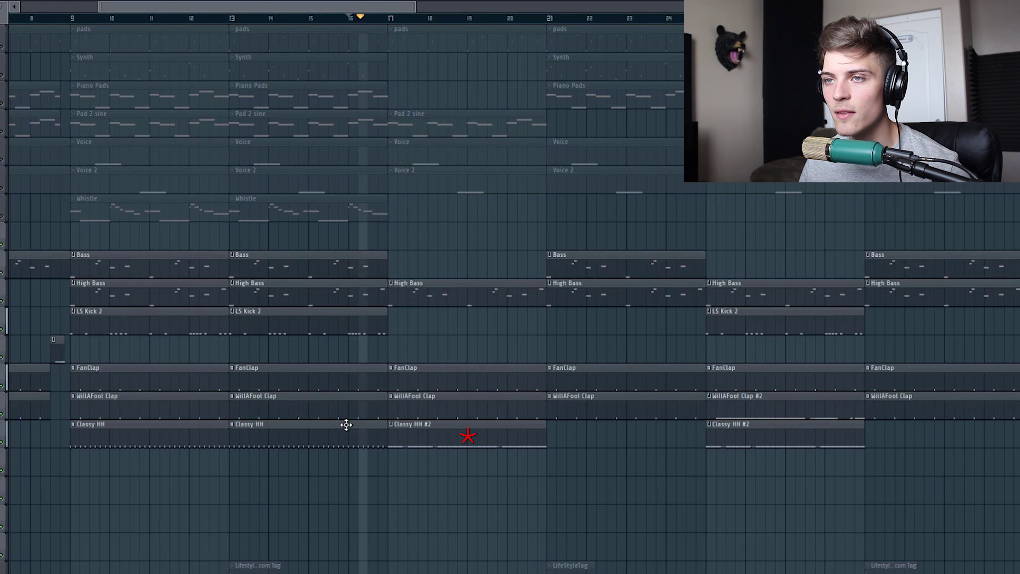
key("space")
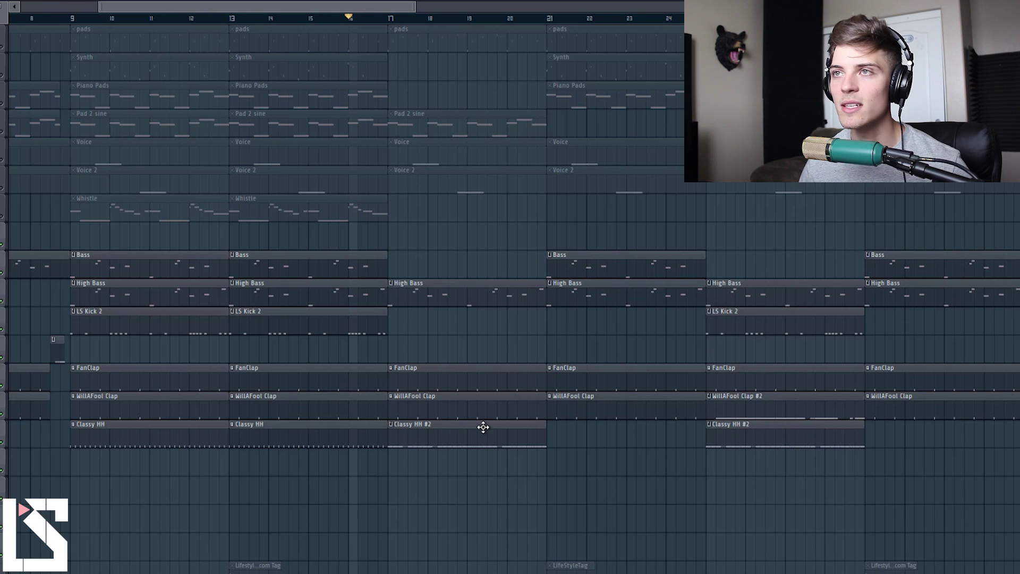
key("space")
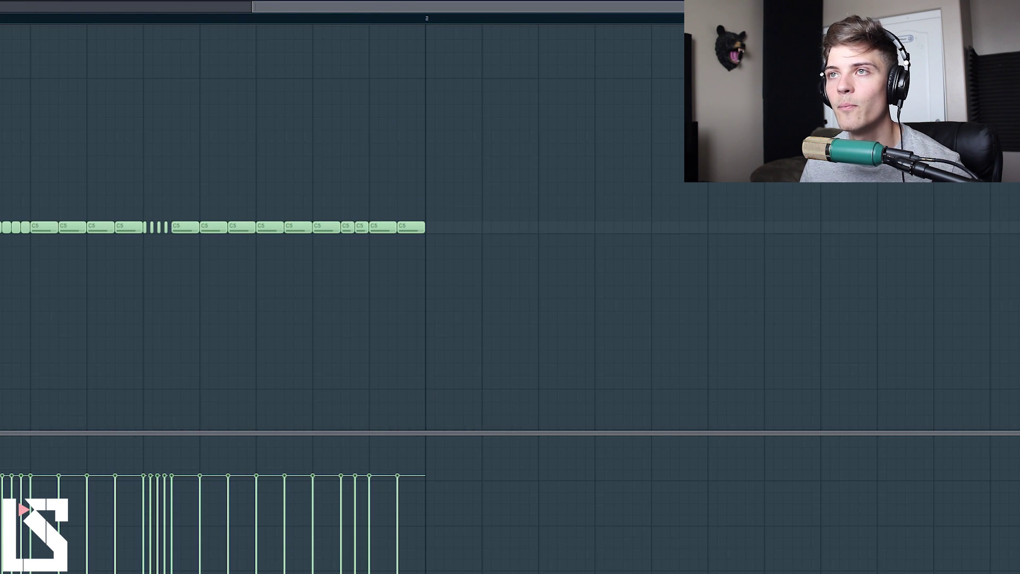
Step: Examine the Classy HH #2 pattern in the piano roll and select two notes of its short three-note roll
scroll(309, 21, "down", 3)
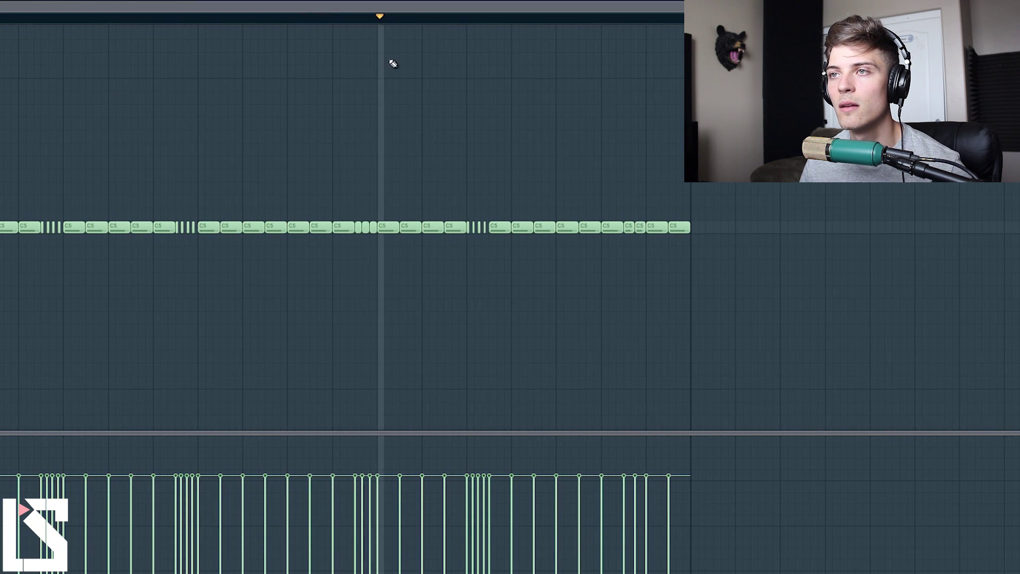
key("space")
left_click_drag(357, 211, 368, 242)
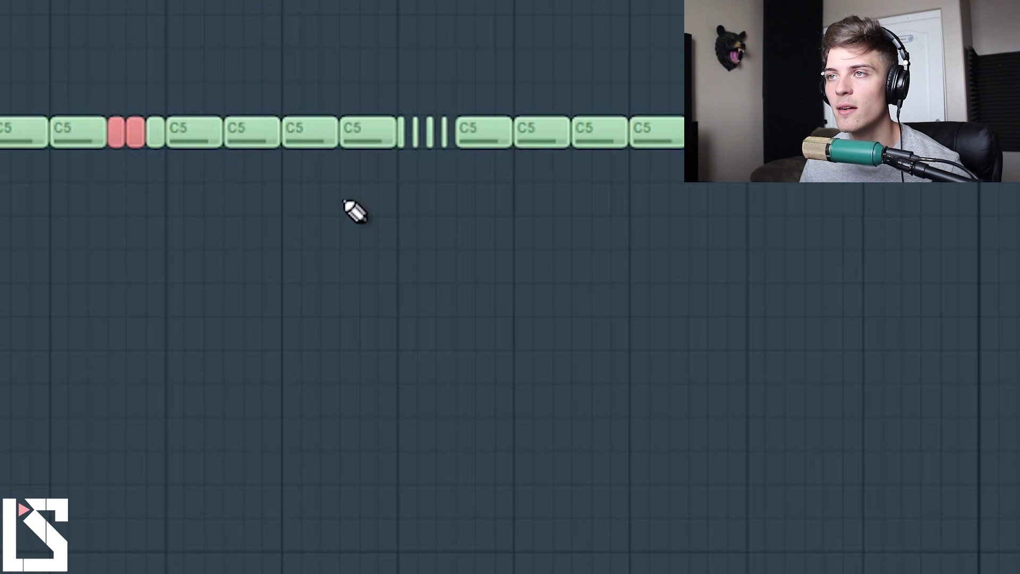
Step: Highlight the later short note roll in the Classy HH #2 pattern, clear the selection and end playback
left_click_drag(400, 189, 461, 74)
key("ctrl+d")
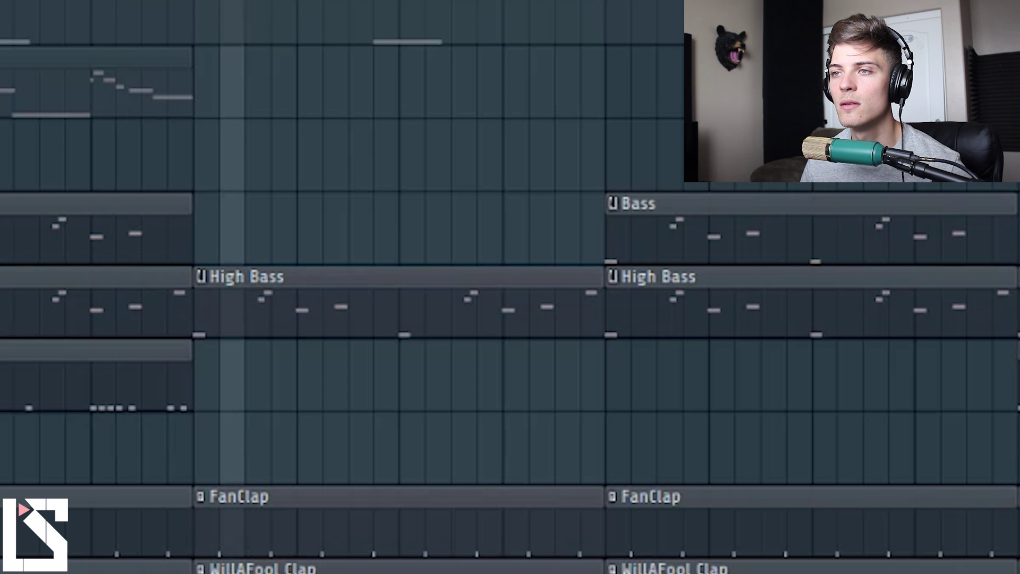
key("space")
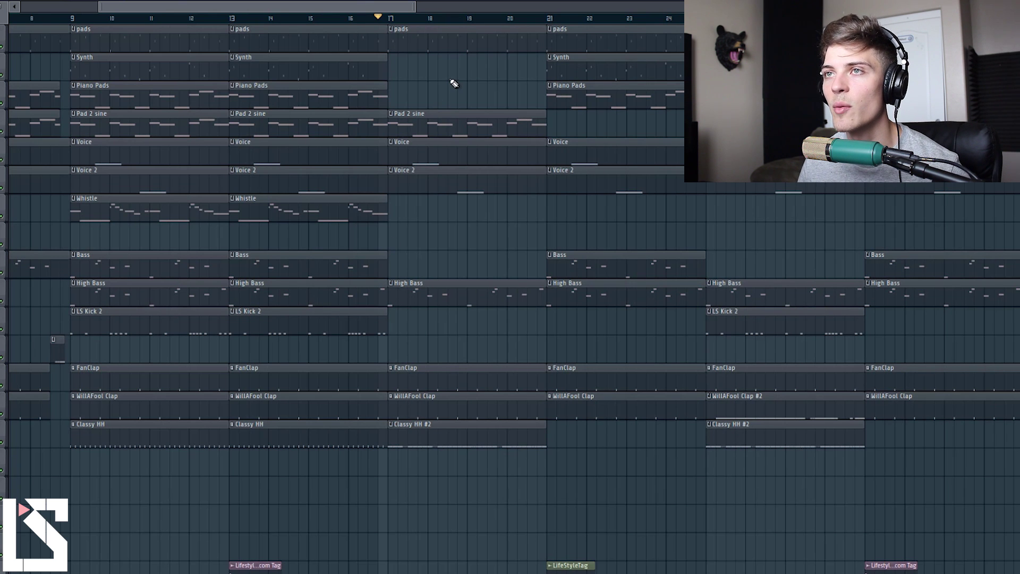
Step: Audition the full arrangement from bar 16 through the bar 17 change, and mute the LifeStyleTag track
key("space")
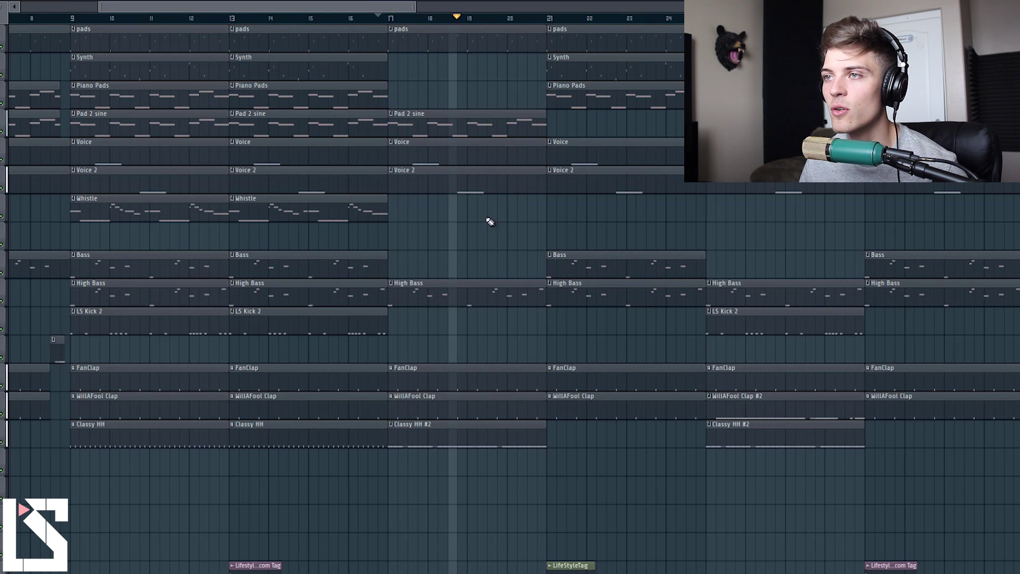
left_click_drag(409, 7, 520, 12)
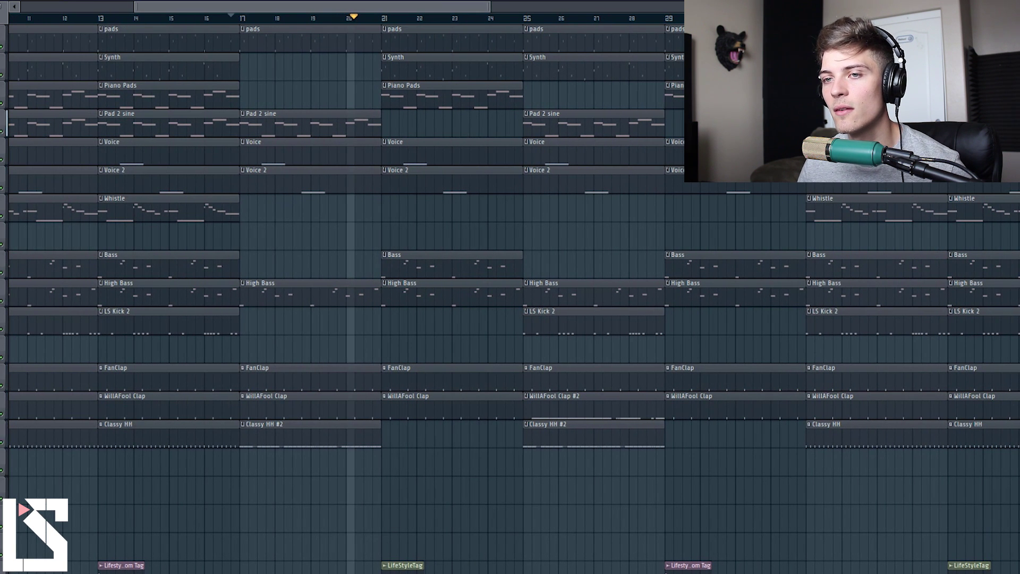
left_click(1, 572)
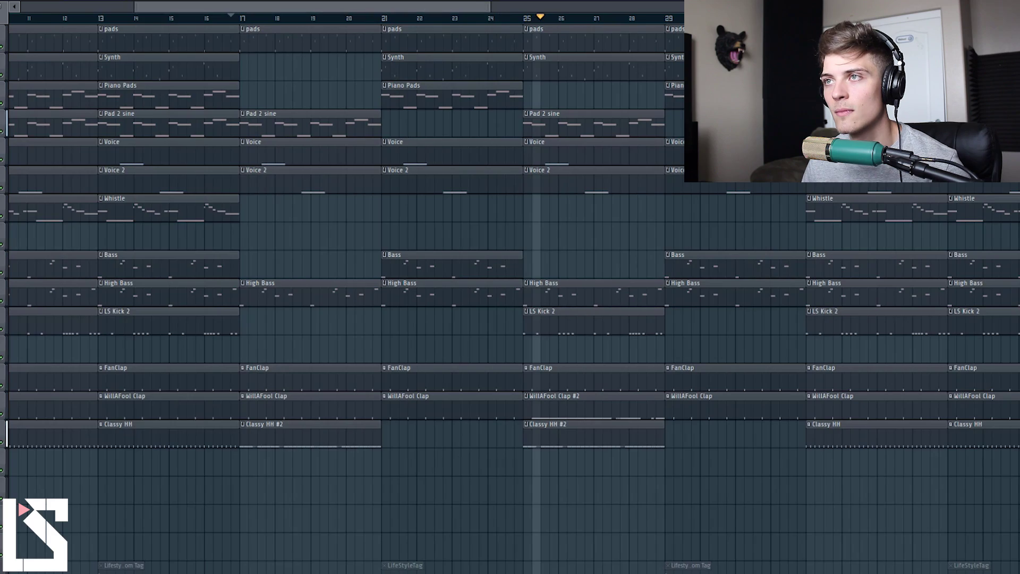
Step: Compare the starts of the sections at bars 13 and 25 by playing each briefly
scroll(514, 298, "down", 4)
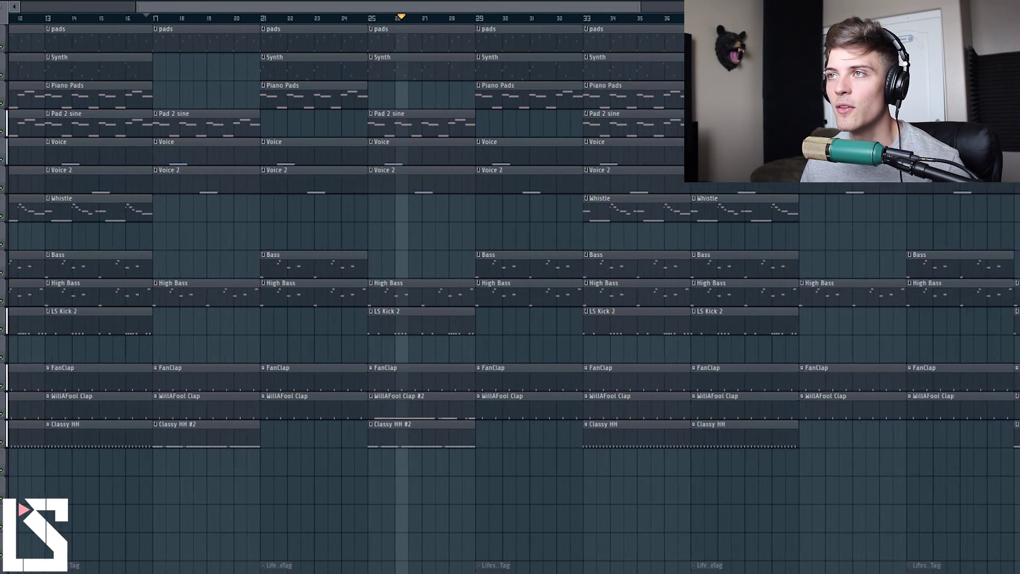
scroll(515, 297, "down", 3)
key("space")
left_click(404, 17)
scroll(408, 20, "down", 2)
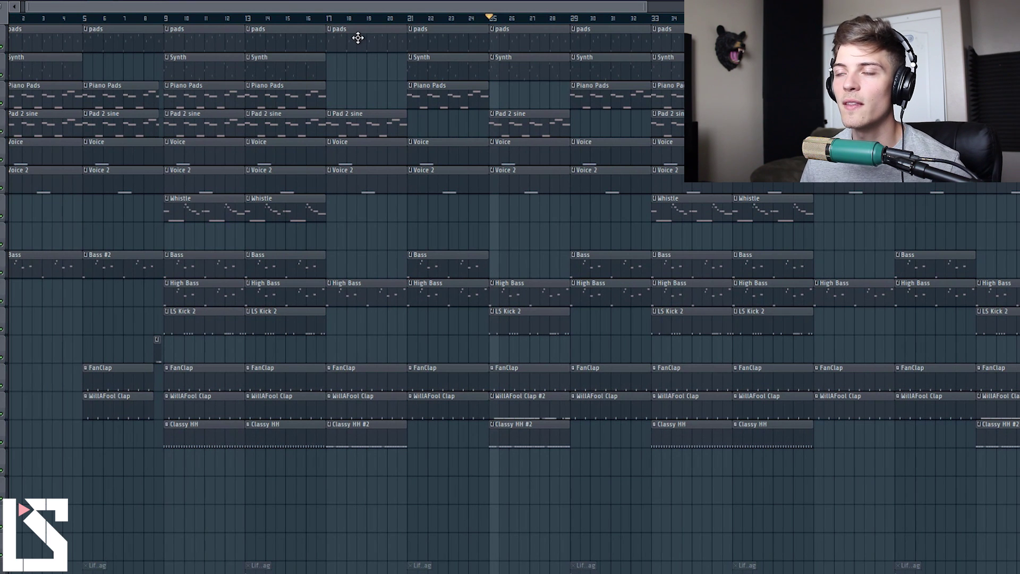
left_click(248, 20)
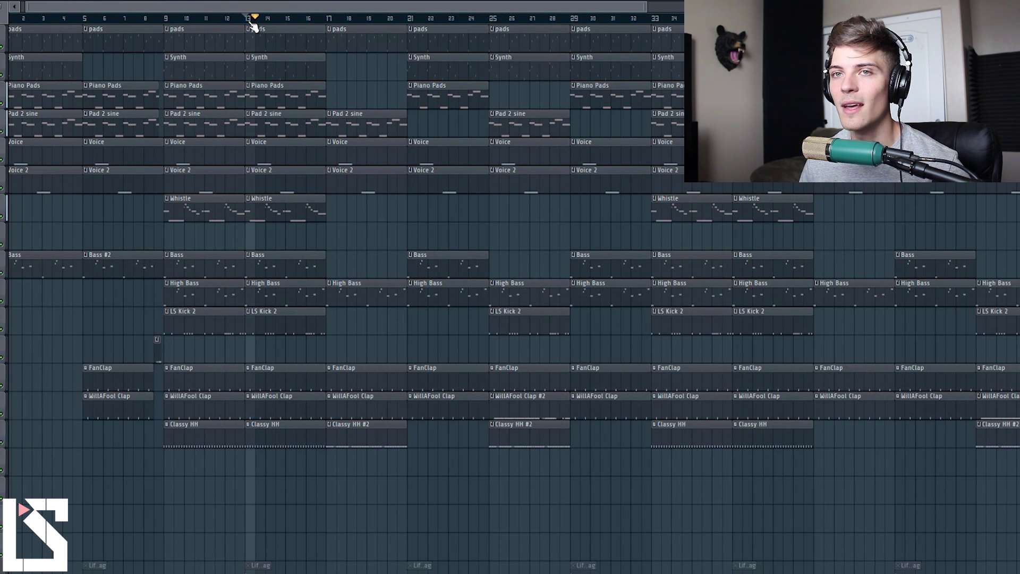
left_click(492, 20)
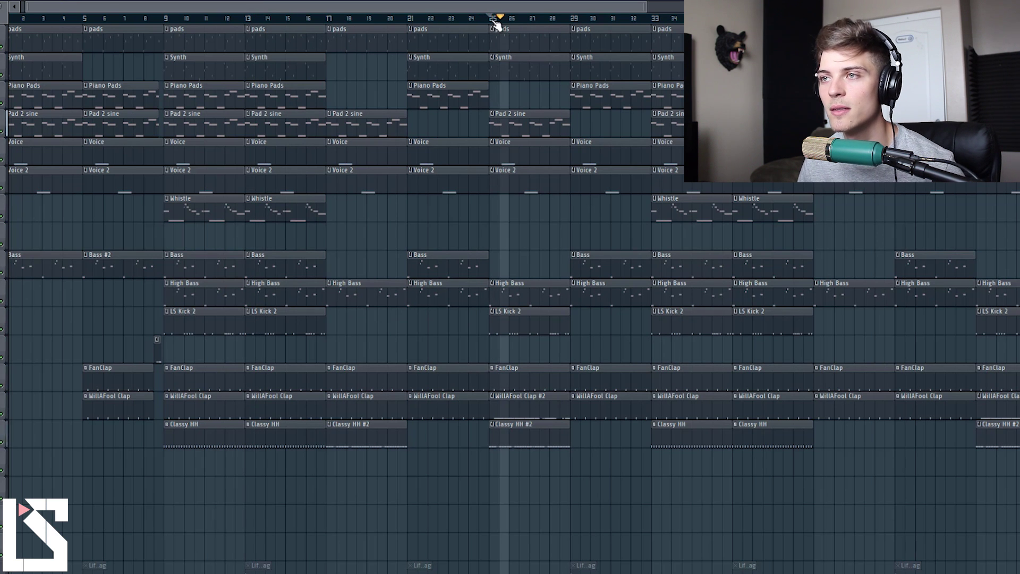
key("space")
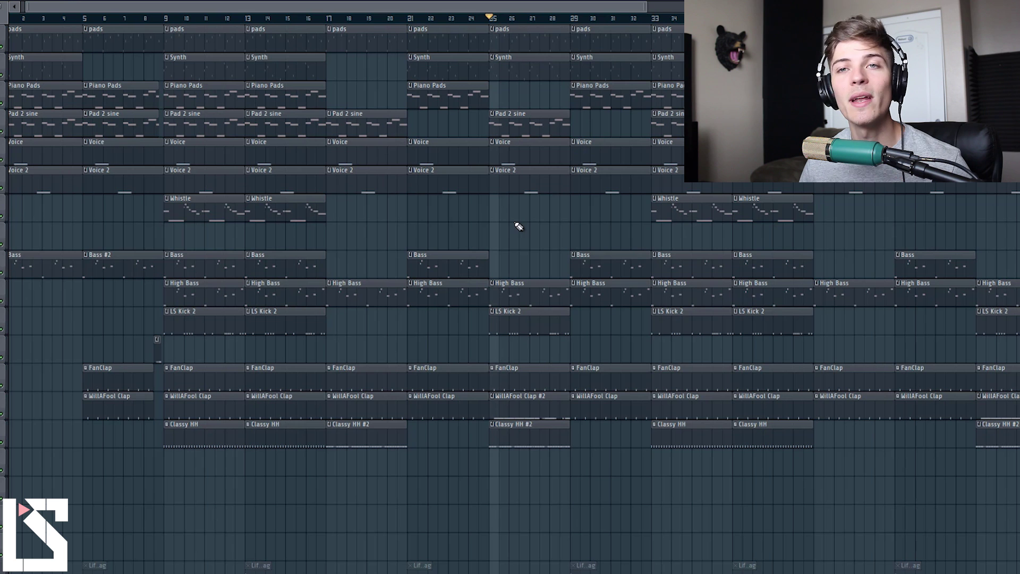
Step: Highlight the clips in the sections from bars 17 and 21, and the LS Kick 2 and Classy HH #2 clips at bar 25
scroll(474, 20, "up", 4)
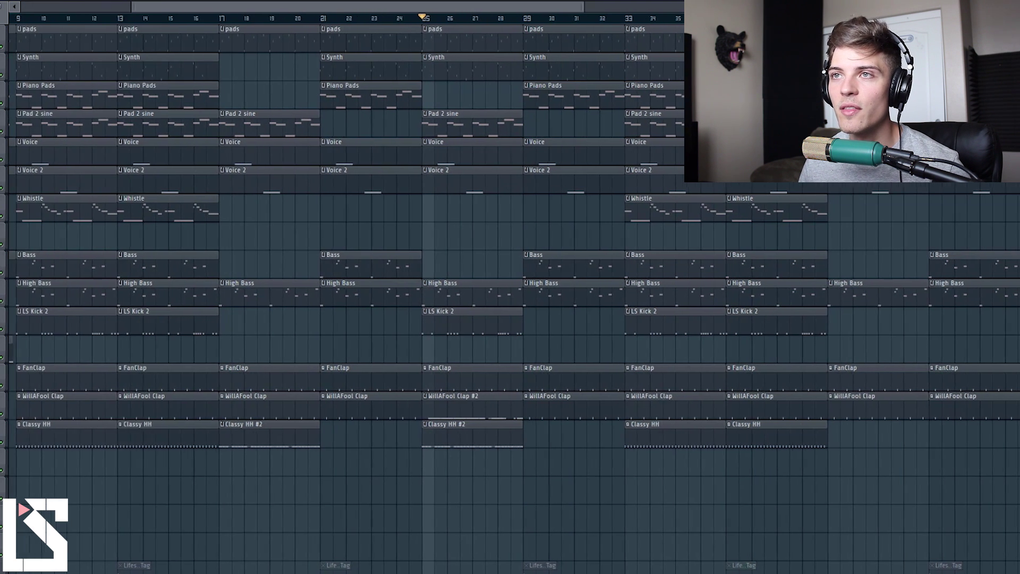
left_click_drag(248, 478, 247, 10)
left_click_drag(187, 21, 269, 22)
left_click_drag(381, 448, 368, 31)
left_click_drag(329, 222, 361, 277)
left_click(490, 266)
left_click(470, 325)
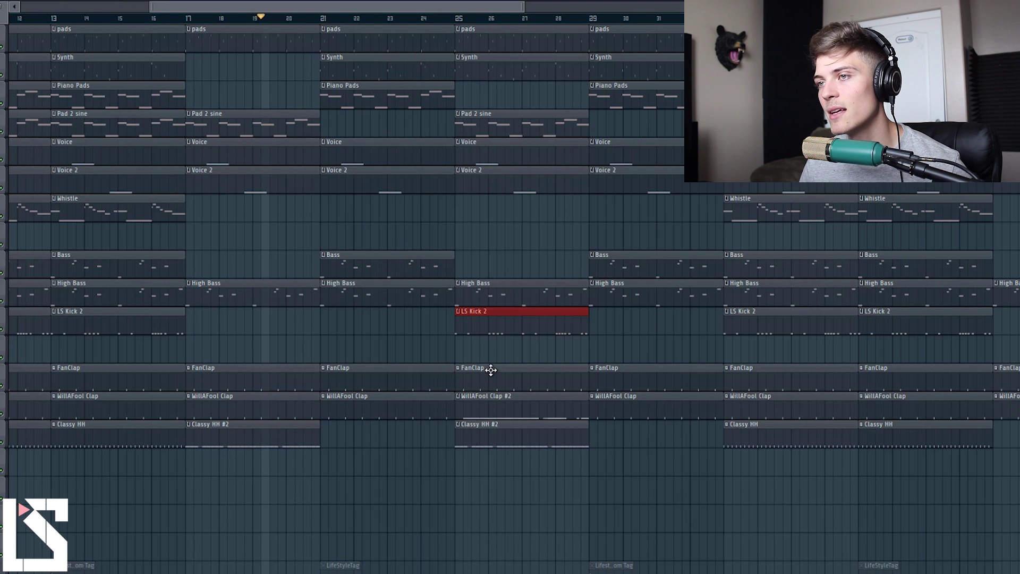
left_click(471, 433)
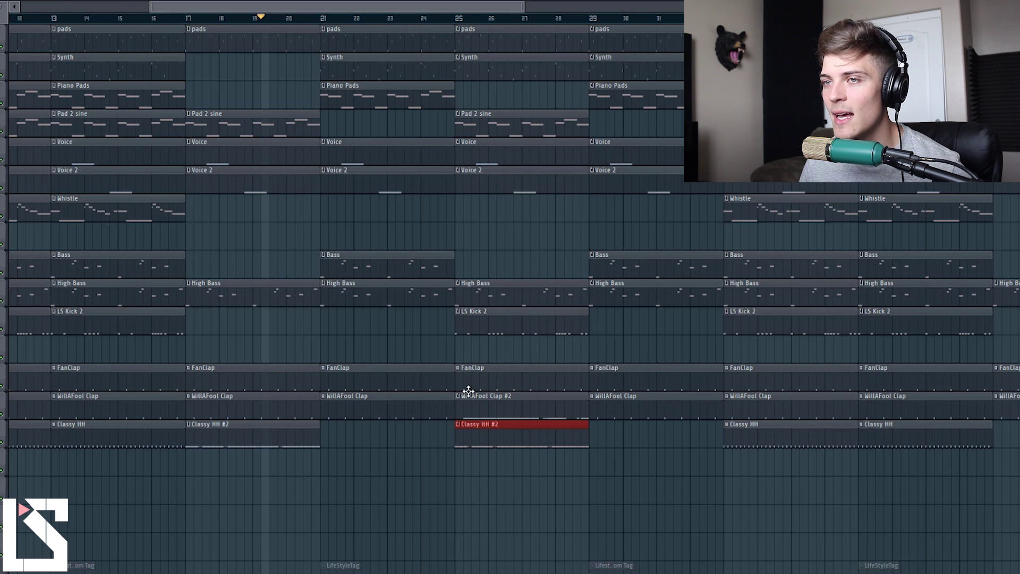
Step: Solo the WillAFool Clap track and audition it from bar 23, examining the WillAFool Clap #2 pattern in the piano roll
right_click(2, 415)
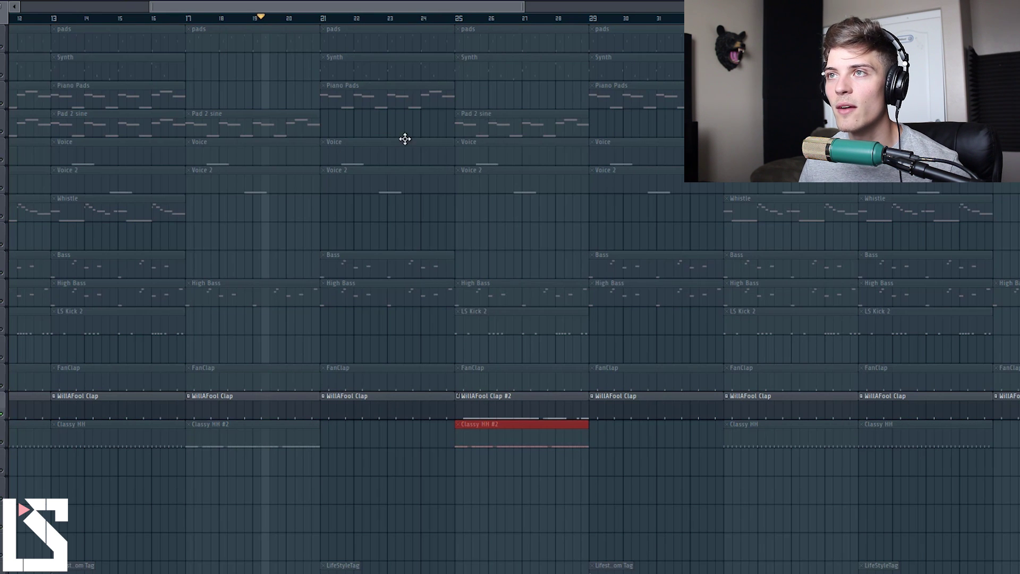
left_click(390, 19)
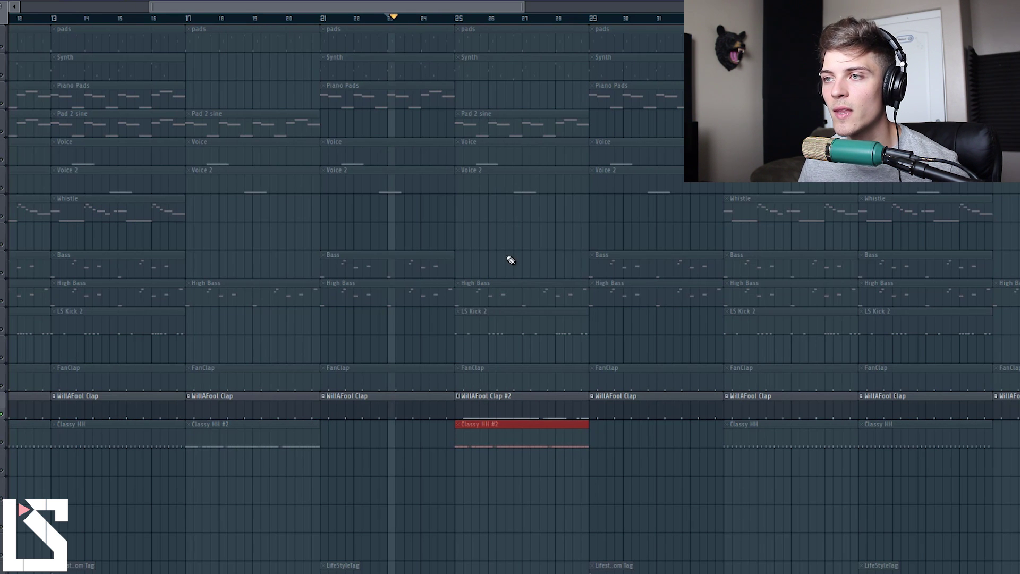
double_click(503, 409)
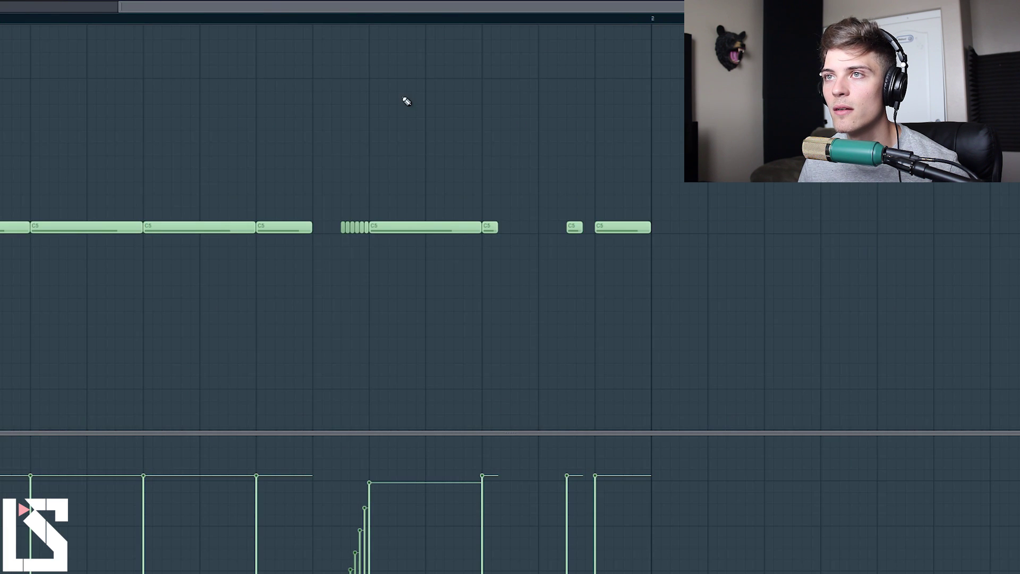
left_click_drag(355, 7, 358, 36)
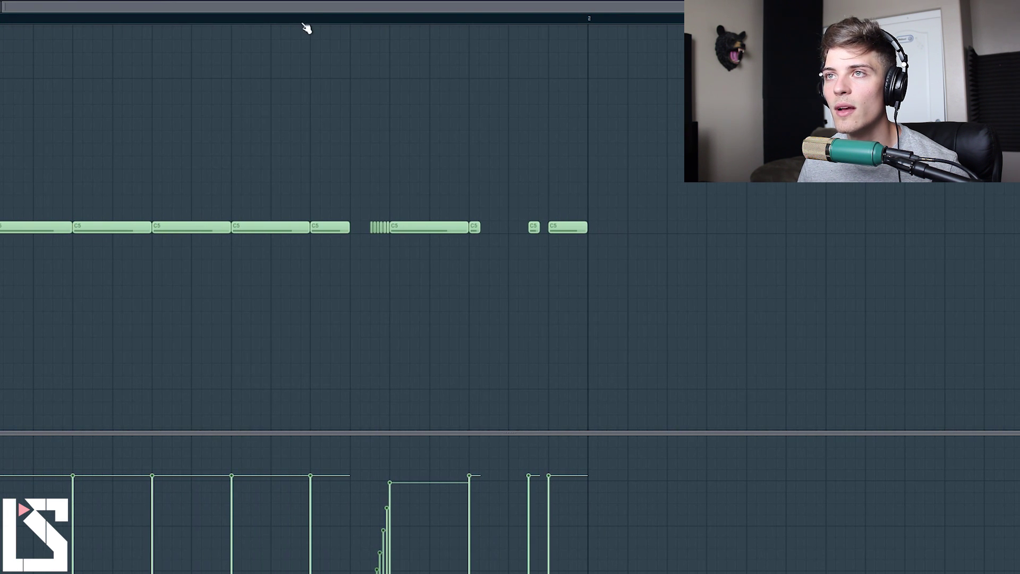
key("space")
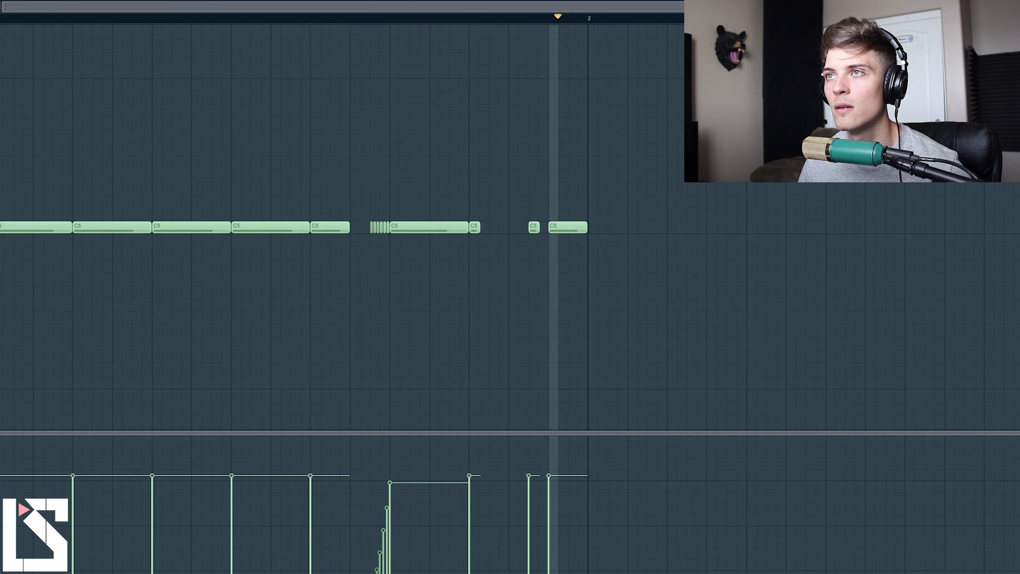
key("F7")
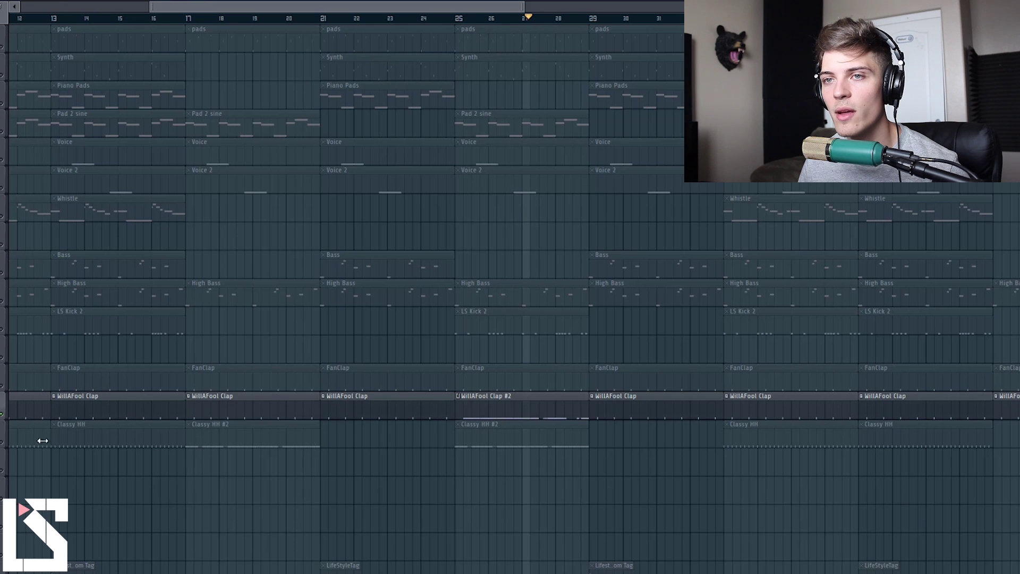
Step: Audition the clap, hi-hat, kick and bass tracks together from bar 27, and restore all tracks
left_click(1, 386)
left_click(1, 442)
left_click(3, 316, "ctrl")
left_click(4, 291, "ctrl")
left_click(5, 267, "ctrl")
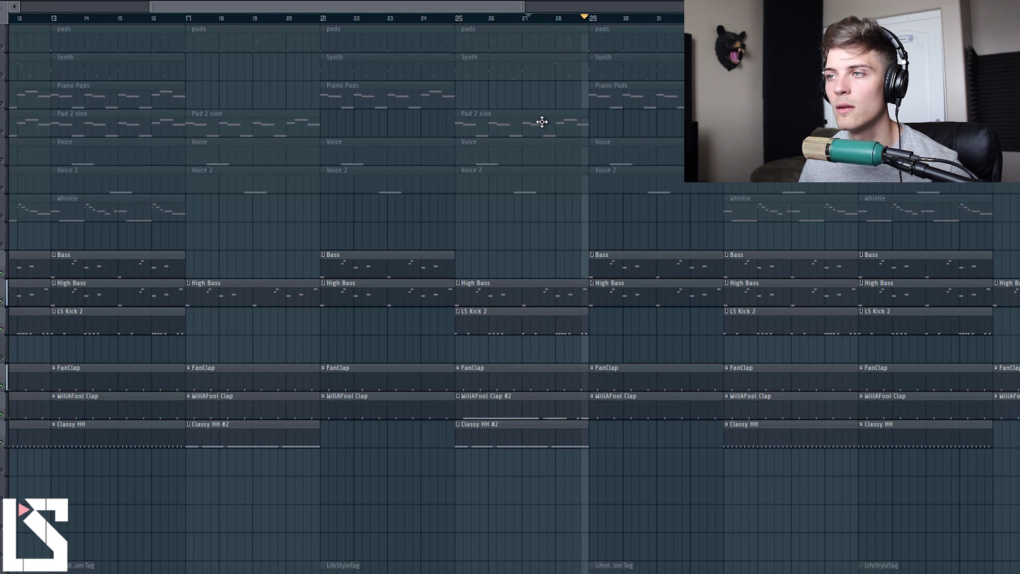
key("space")
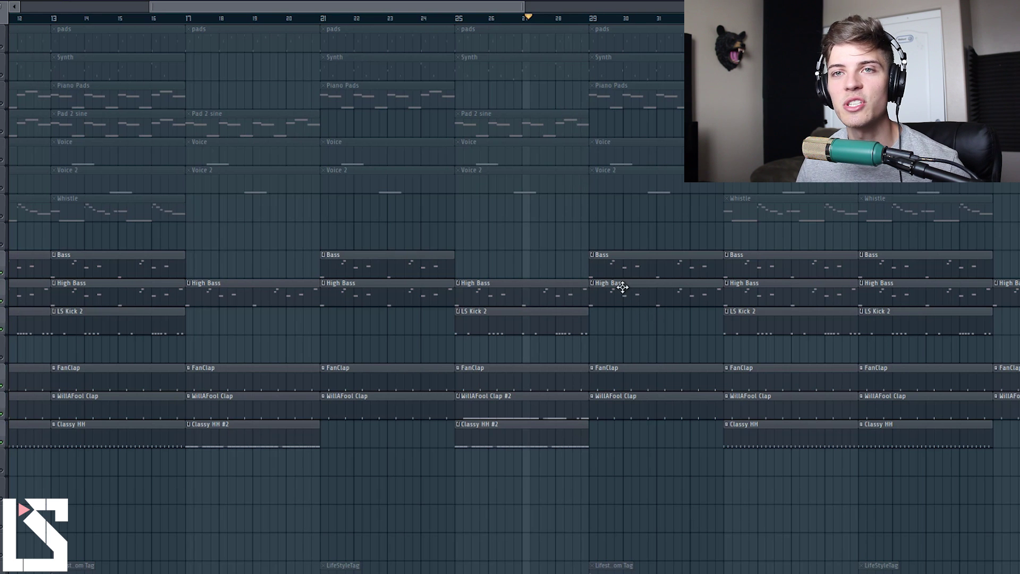
right_click(4, 329)
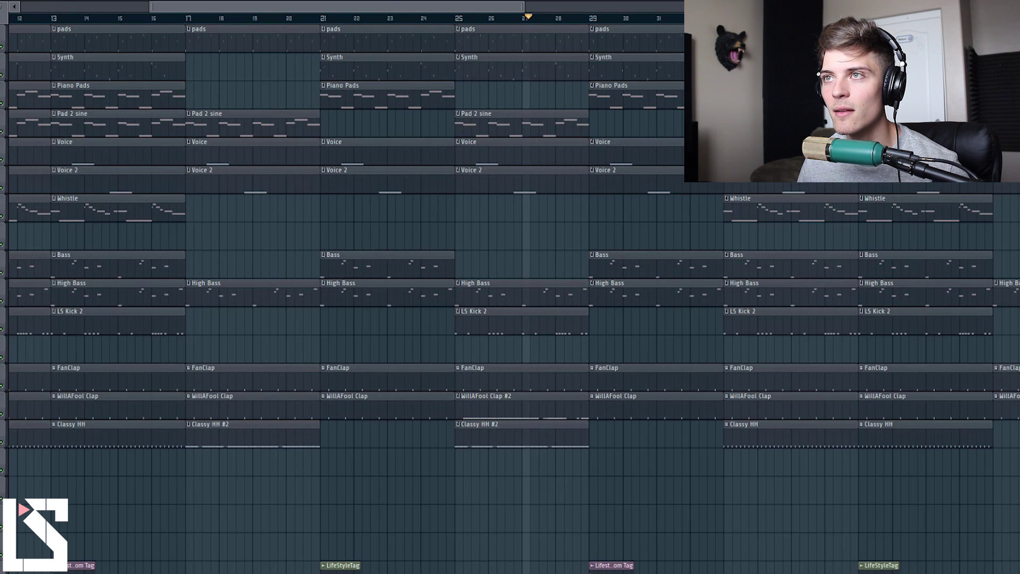
Step: Audition the full arrangement from bar 24 and highlight the WillAFool Clap #2 and Classy HH #2 clips at bar 25
left_click(434, 18)
left_click_drag(523, 7, 594, 6)
key("space")
left_click_drag(201, 38, 591, 451)
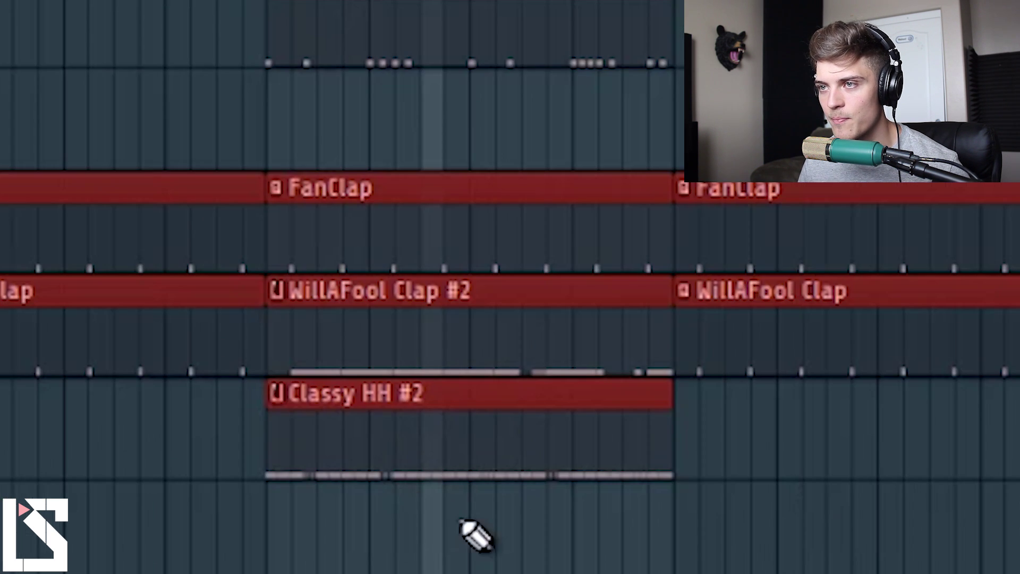
left_click_drag(434, 479, 430, 404)
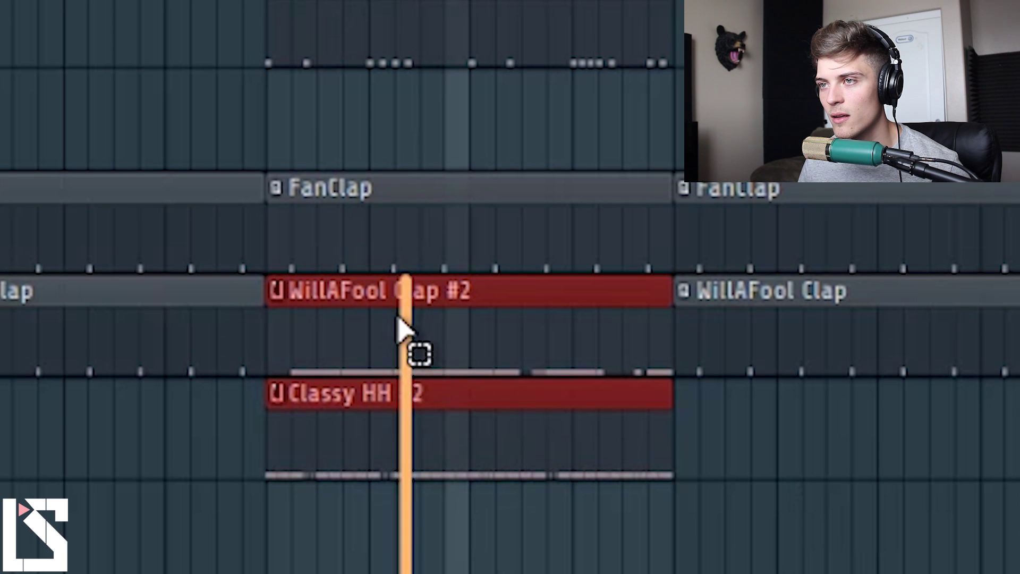
left_click_drag(397, 318, 412, 340)
key("ctrl+d")
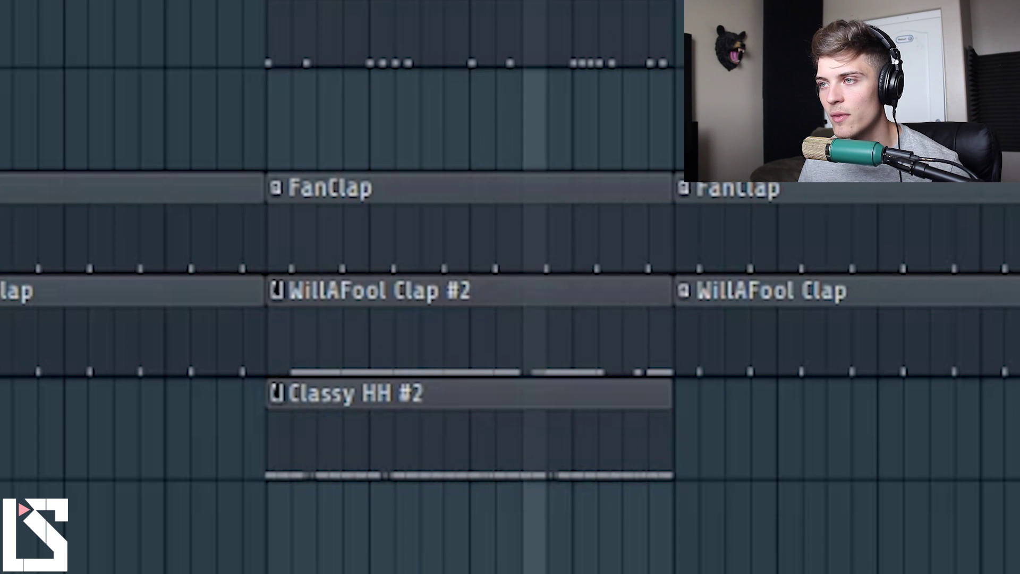
left_click_drag(579, 486, 521, 341)
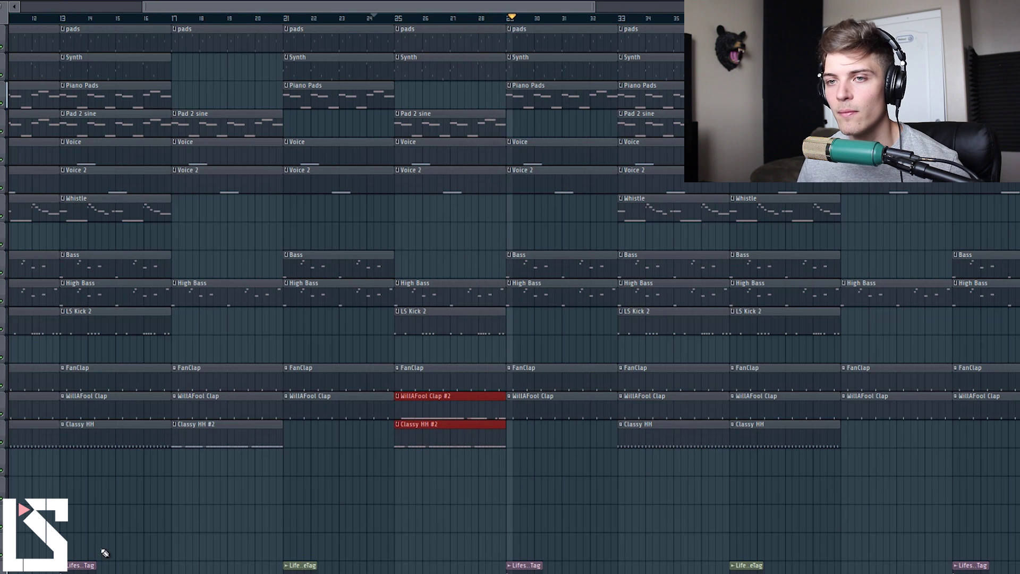
key("space")
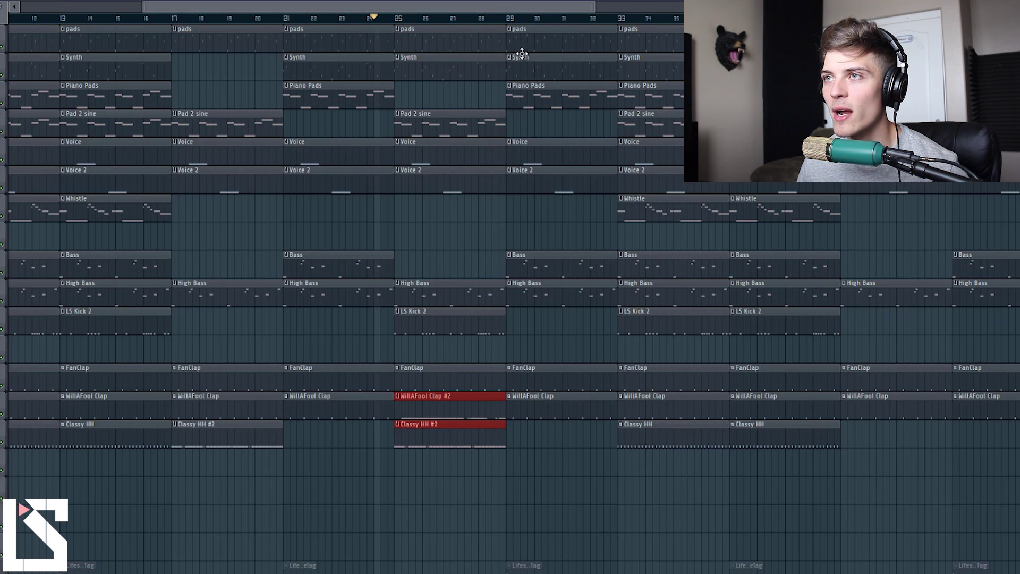
Step: Select all clips in the section from bar 29 and compare its position with bar 4
left_click(510, 18)
mouse_move(526, 26)
left_mouse_down()
mouse_move(568, 331)
mouse_move(567, 434)
left_mouse_up()
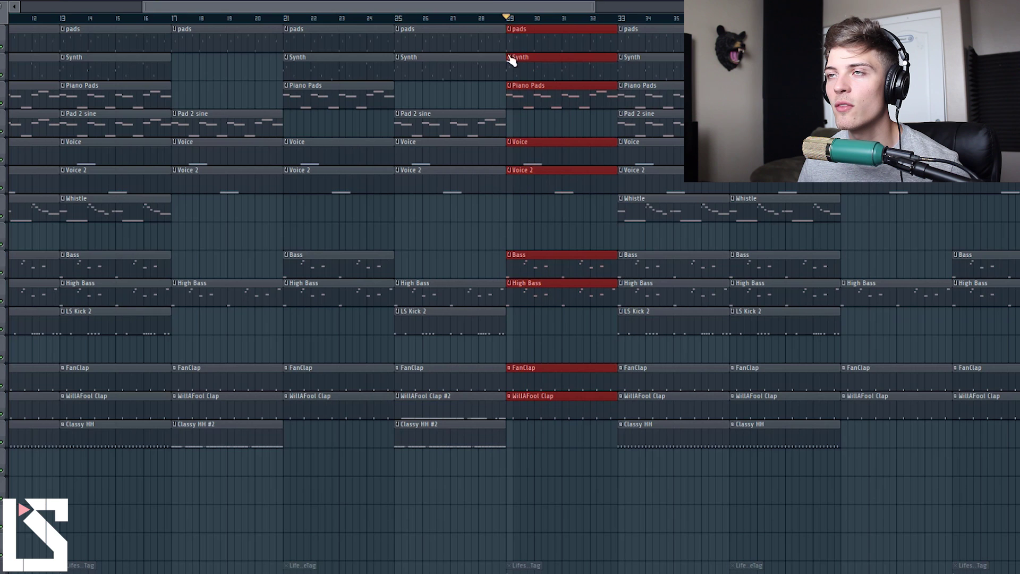
scroll(510, 297, "down", 4)
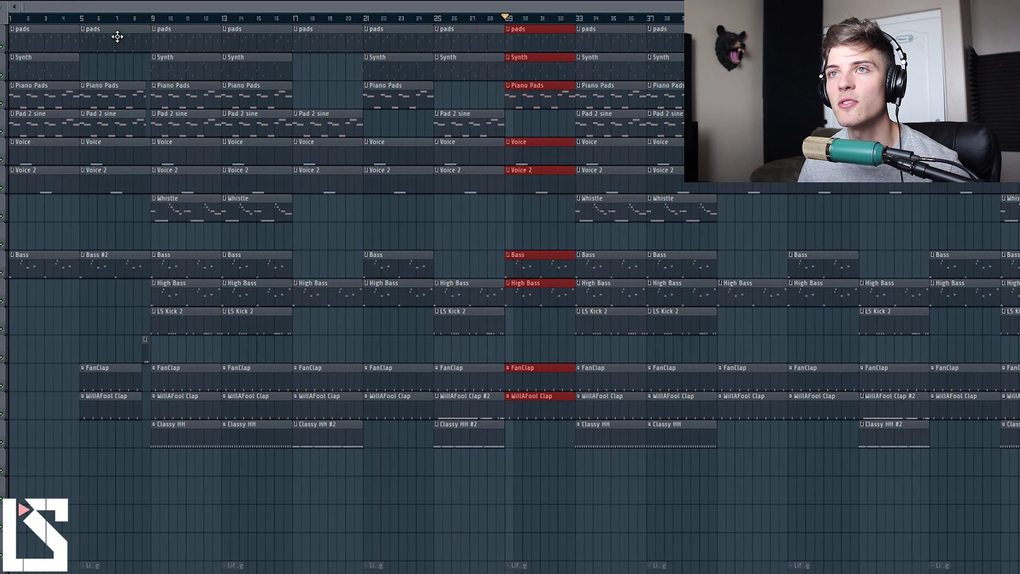
left_click(77, 18)
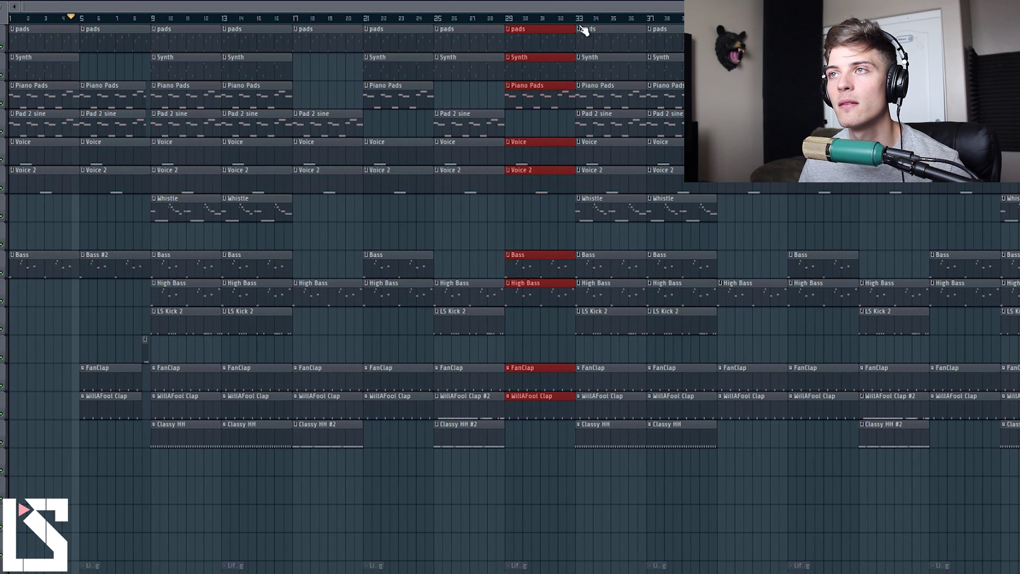
left_click(508, 18)
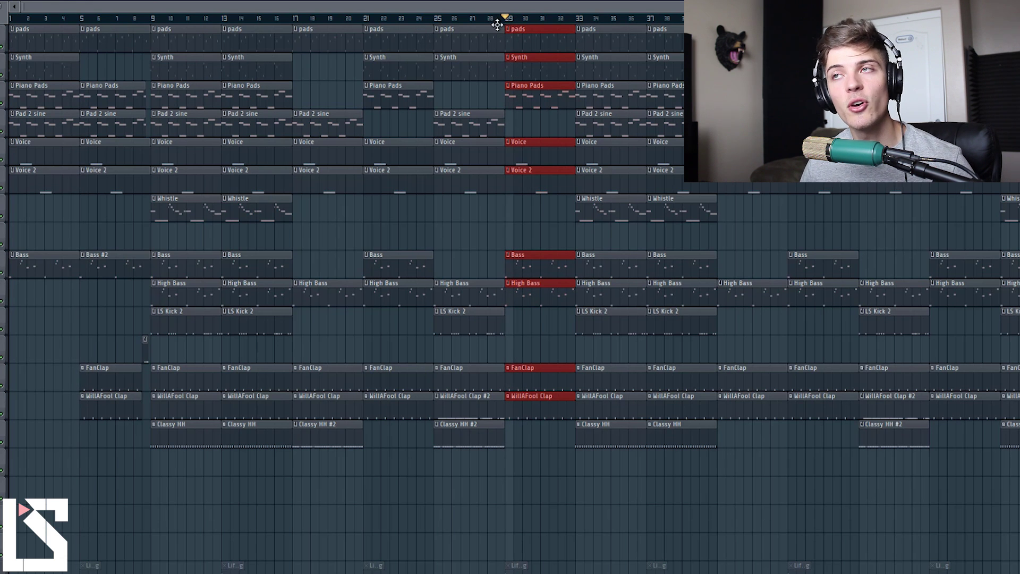
Step: Audition the transition into bar 33 from bar 32, and bring the whole arrangement into view
left_click(566, 20)
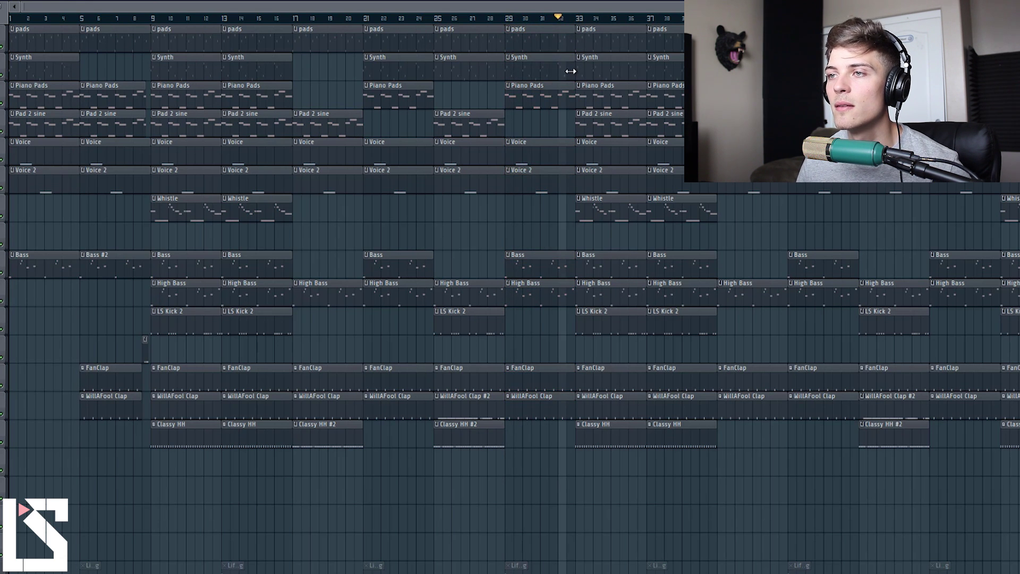
scroll(574, 11, "up", 4)
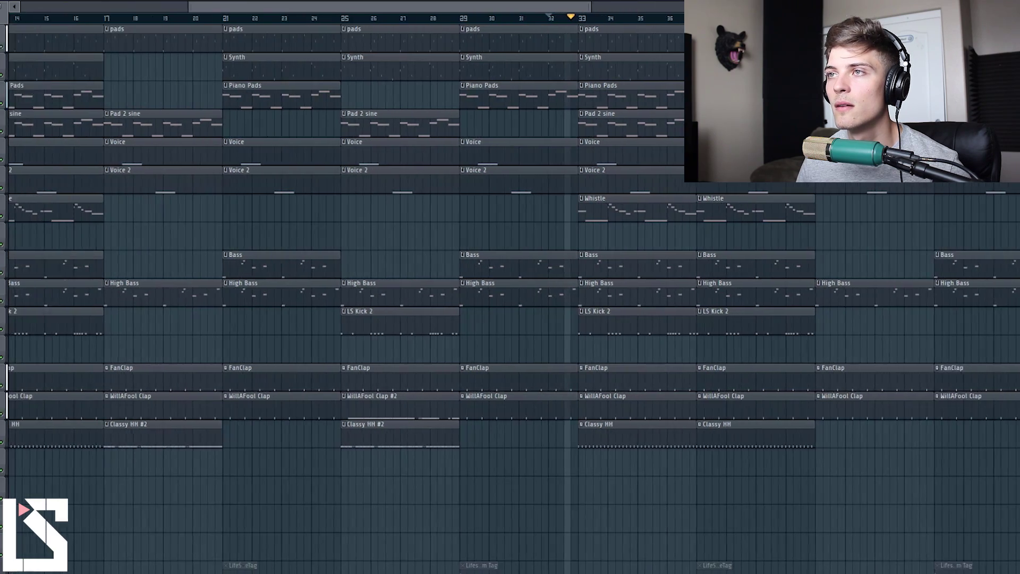
scroll(573, 11, "down", 4)
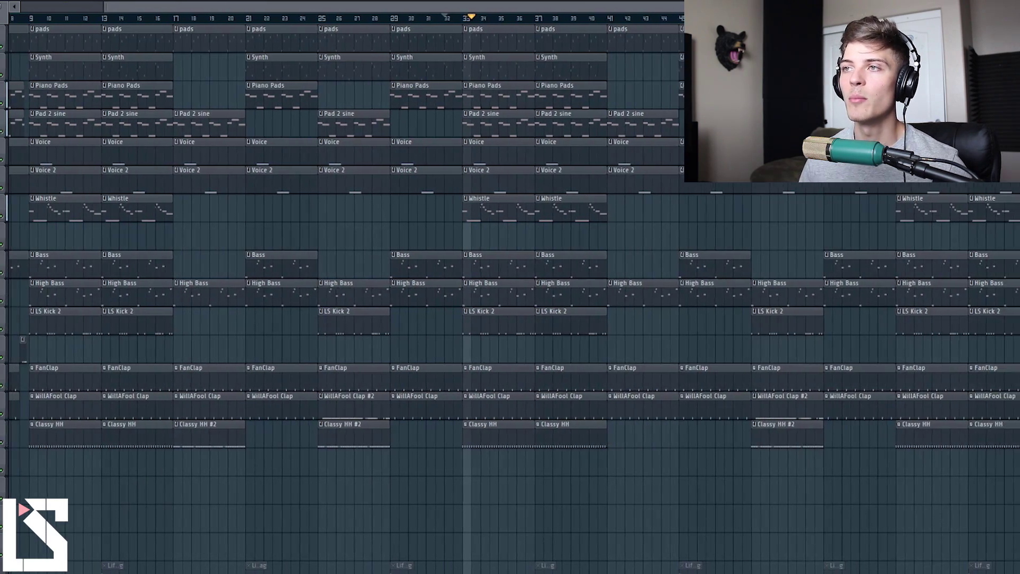
scroll(584, 12, "down", 3)
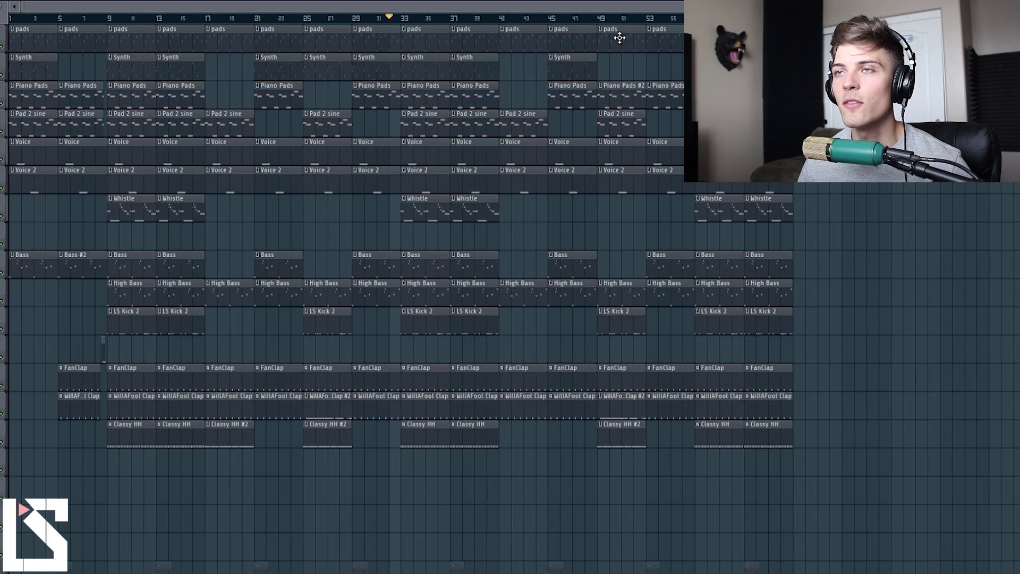
Step: Compare the hi-hat and clap changes in the section at bar 25 with the section at bar 17
scroll(438, 8, "up", 3)
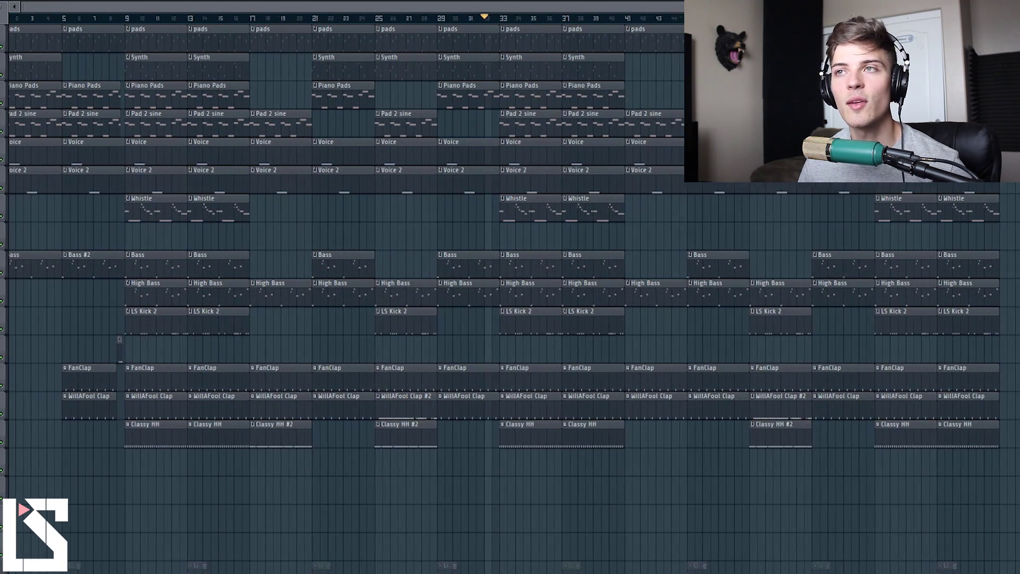
scroll(626, 262, "up", 3)
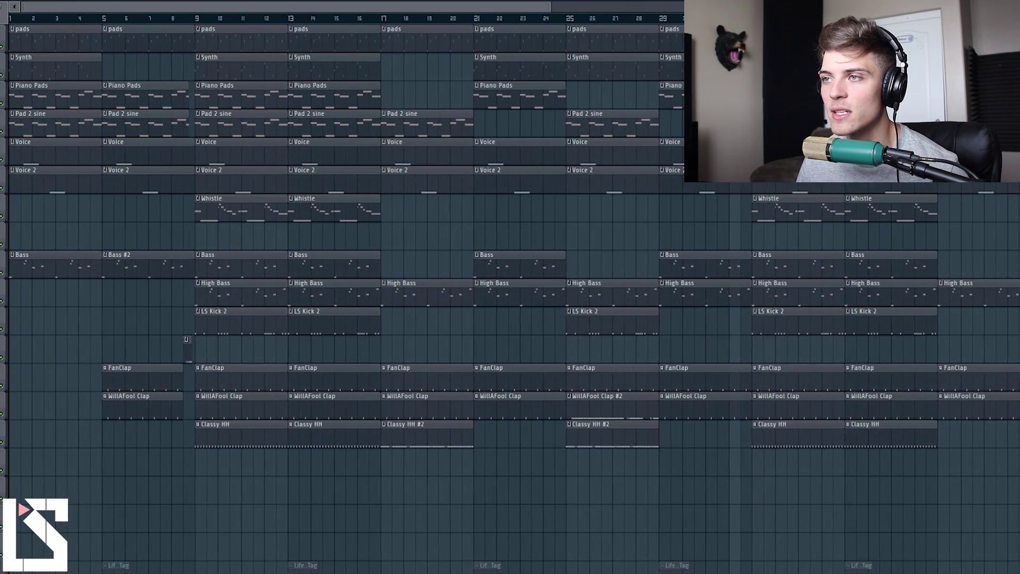
left_click(593, 27)
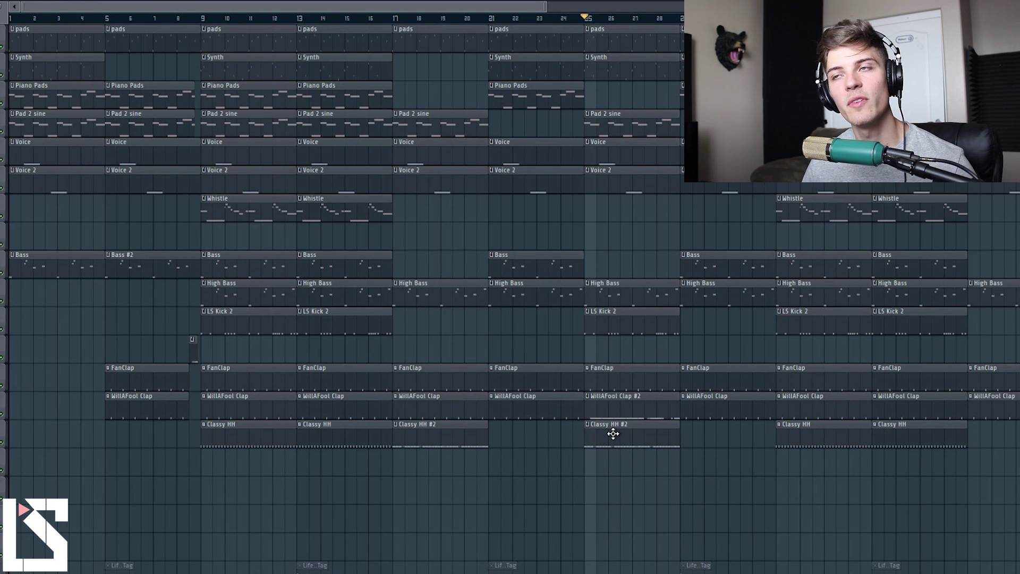
left_click(393, 17)
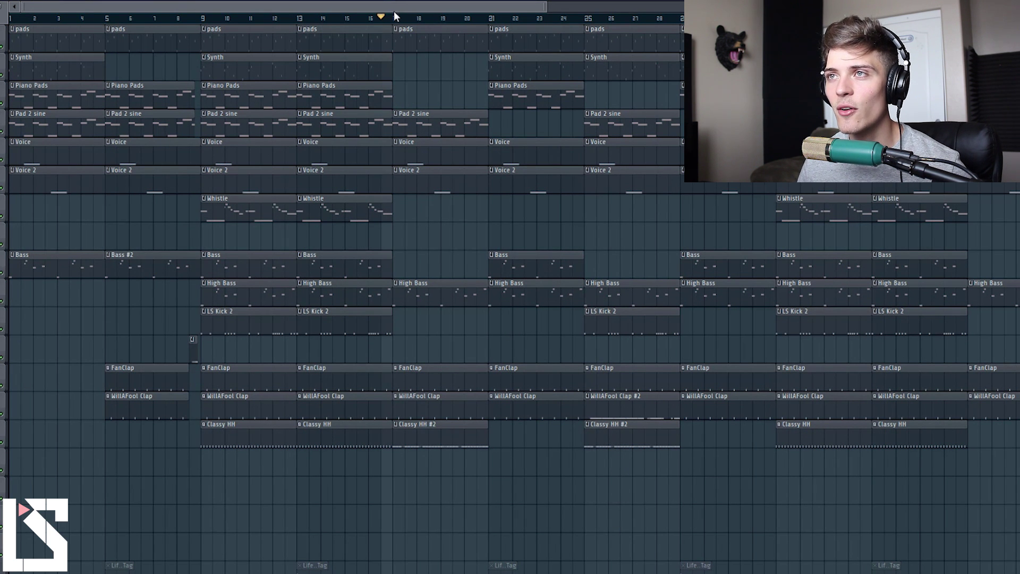
scroll(394, 17, "up", 2)
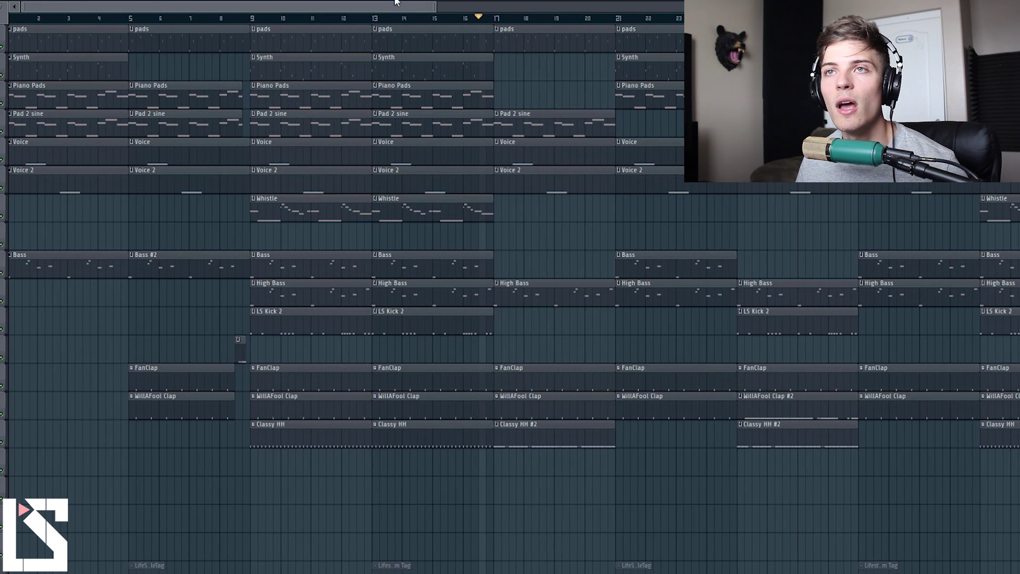
Step: Open Fruity Parametric EQ 2 on the Master channel and pull band 1 fully down as a low cut slightly above 1 kHz
left_click(27, 20)
left_click_drag(435, 6, 630, 5)
key("F9")
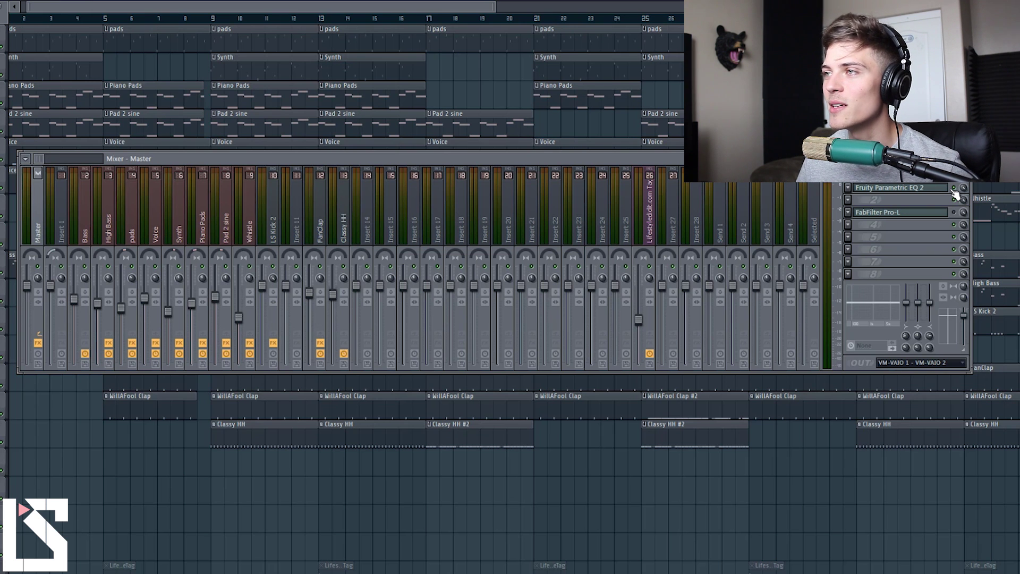
left_click(883, 192)
left_click_drag(180, 72, 423, 216)
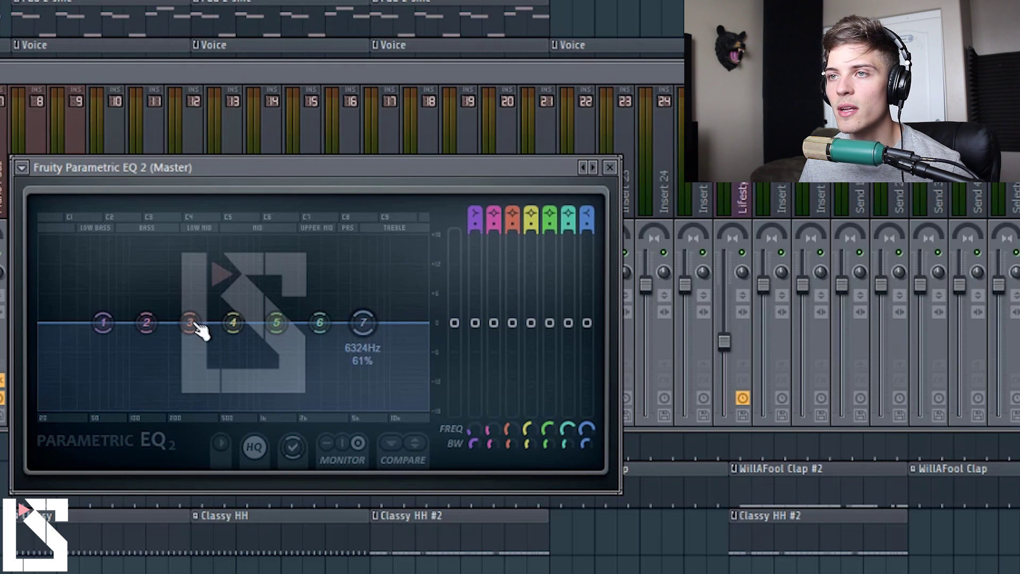
left_click_drag(109, 322, 291, 413)
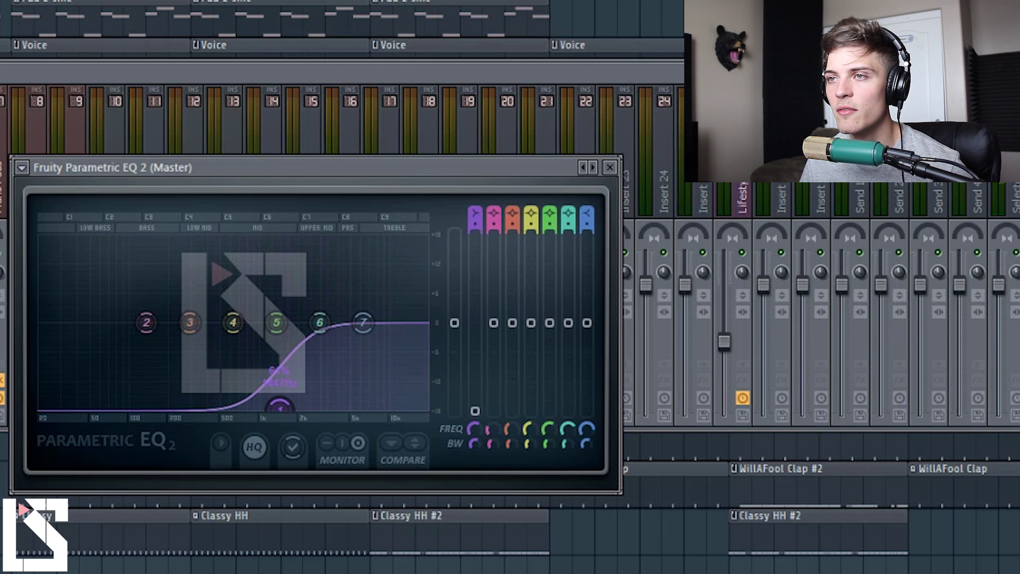
left_click_drag(474, 428, 475, 430)
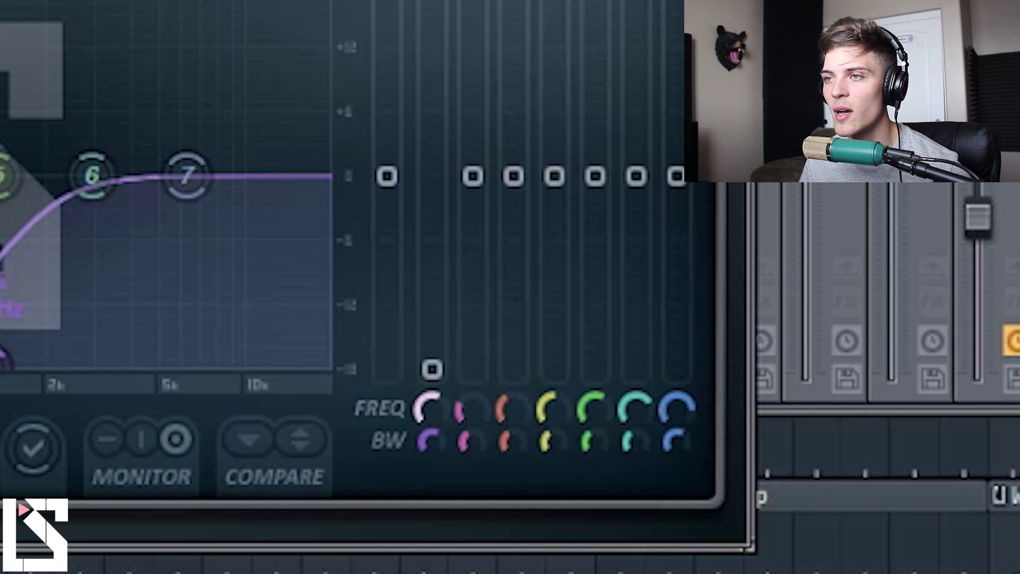
Step: Create an automation clip for the band 1 frequency and place it on the empty playlist track beneath the Classy HH clips
right_click(446, 415)
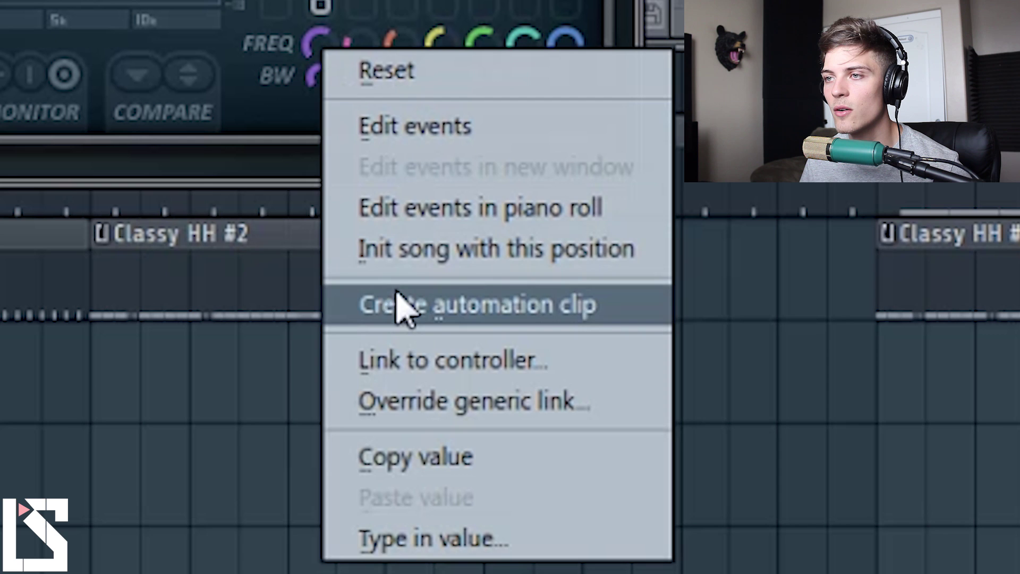
left_click(404, 306)
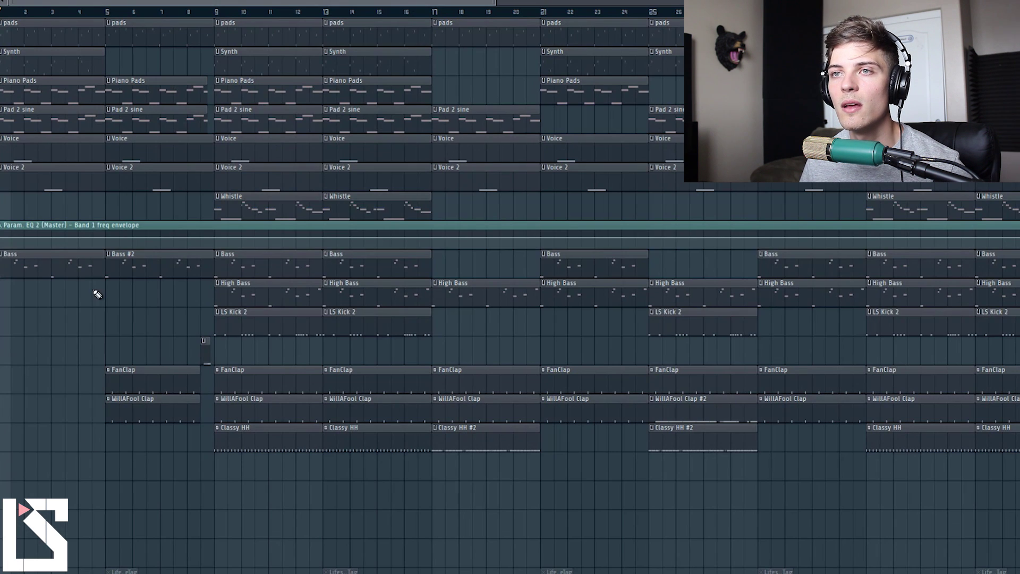
left_click_drag(107, 226, 66, 476)
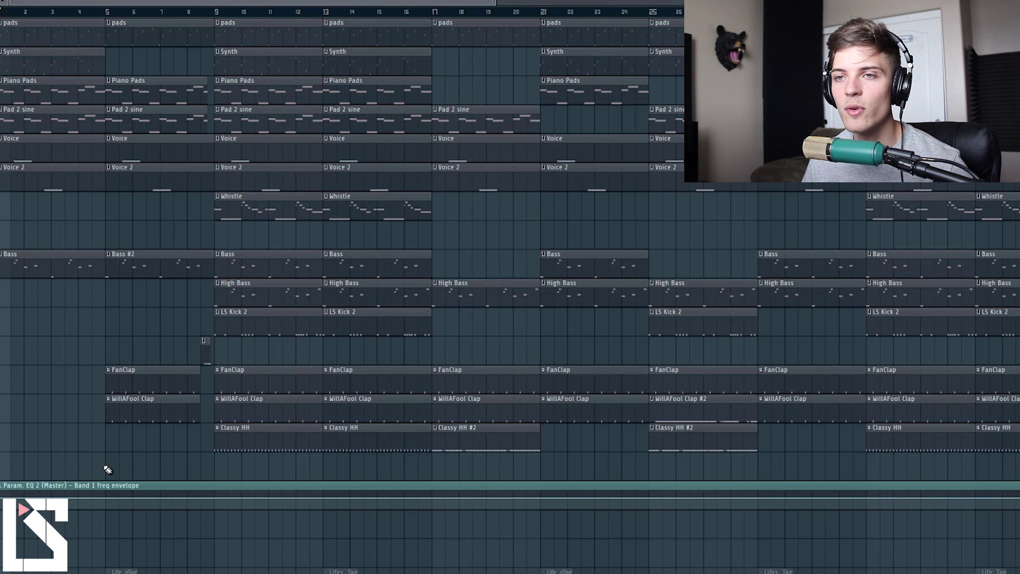
Step: Add points at bars 5 and 9 to the Band 1 freq envelope and raise the bar 9 point
scroll(129, 323, "up", 4)
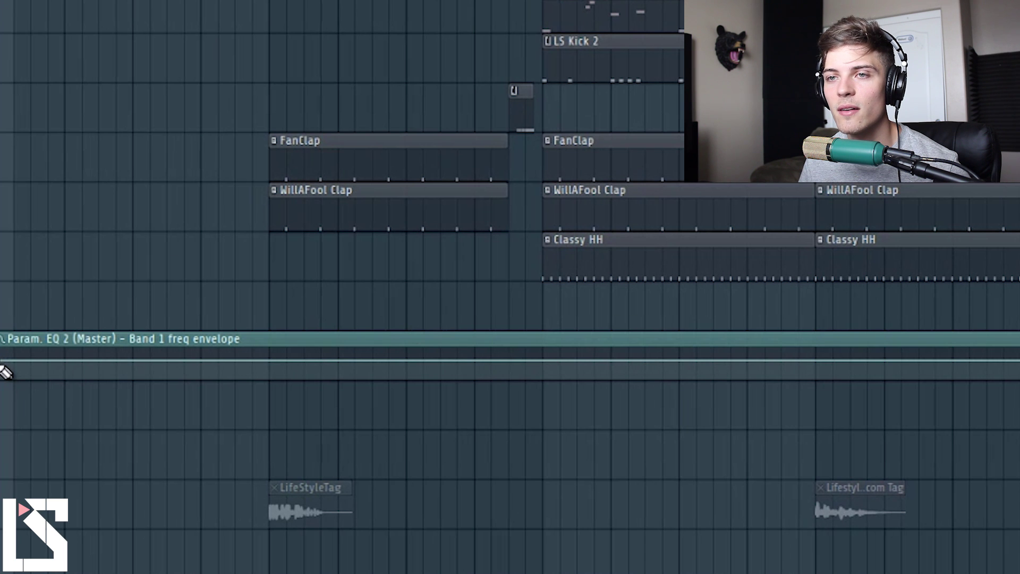
left_click_drag(5, 372, 5, 392)
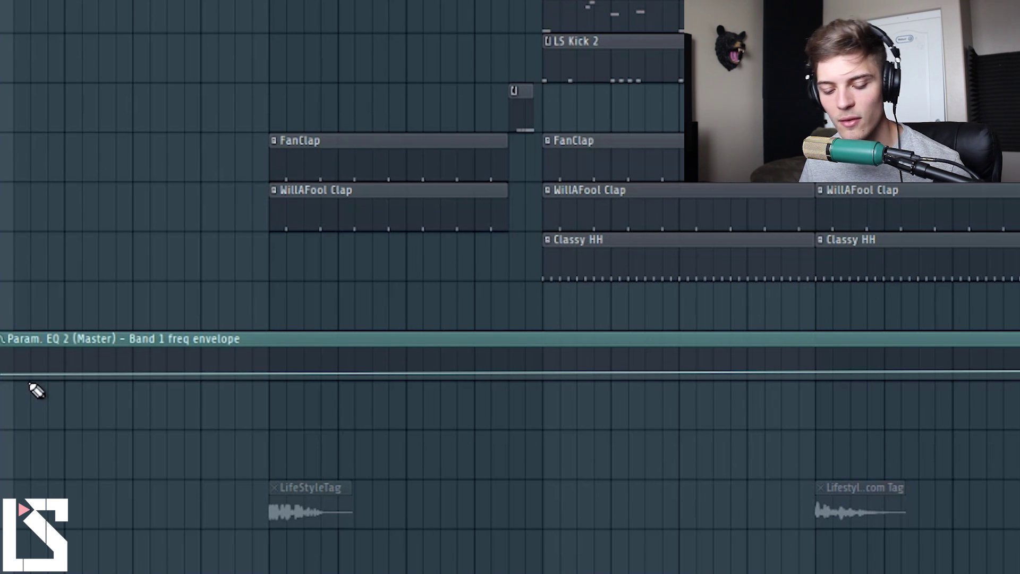
key("ctrl+z")
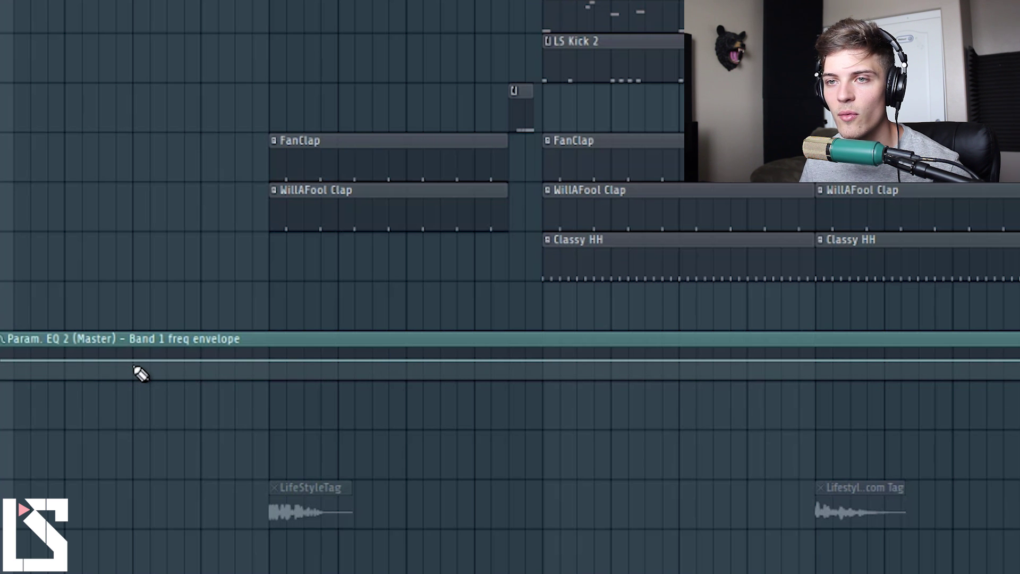
left_click(543, 359)
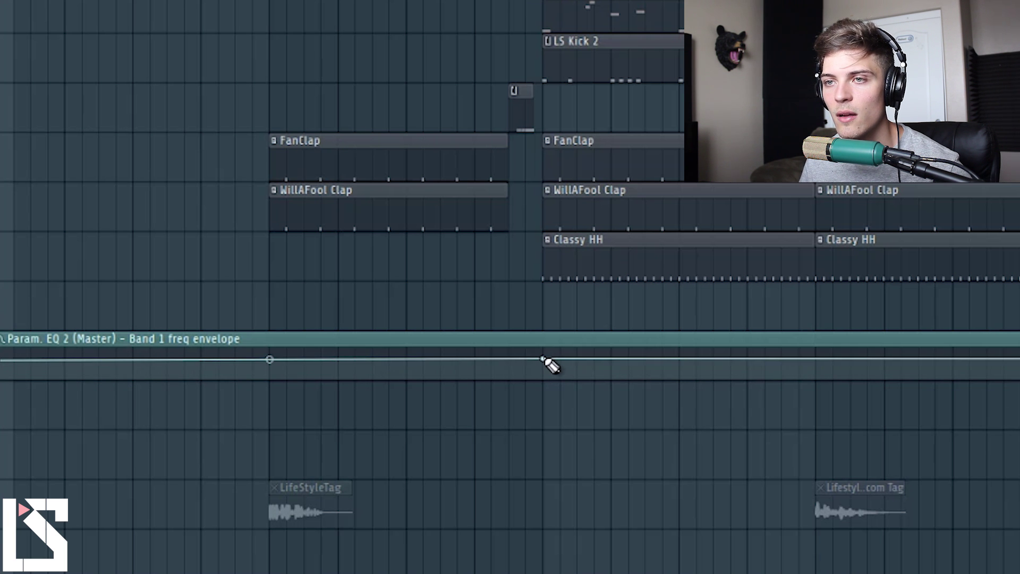
left_click_drag(543, 359, 543, 349)
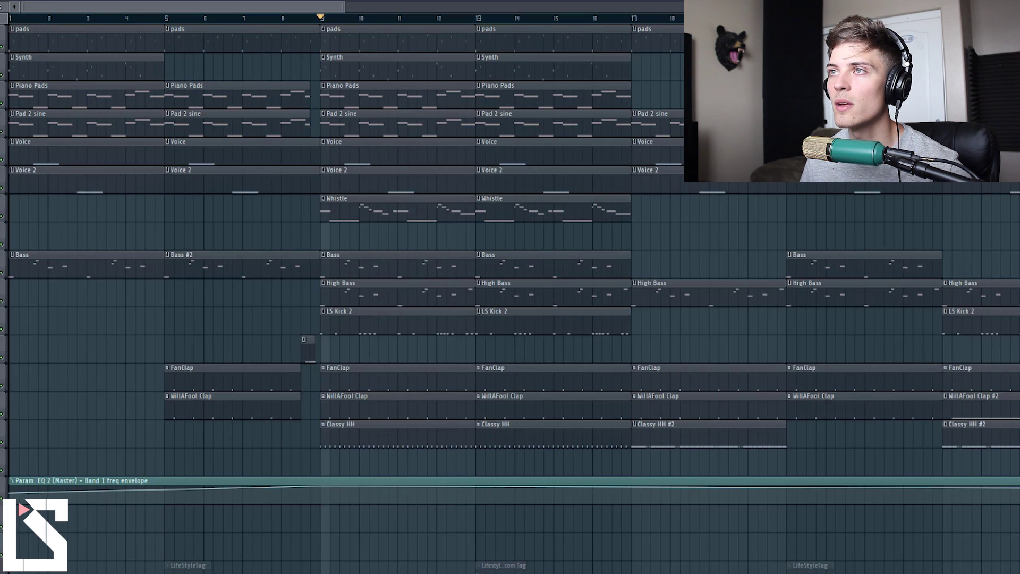
Step: Check the Master channel's Parametric EQ 2 curve, and lower the bar 9 point of the Band 1 freq envelope to the minimum
key("F9")
left_click(889, 190)
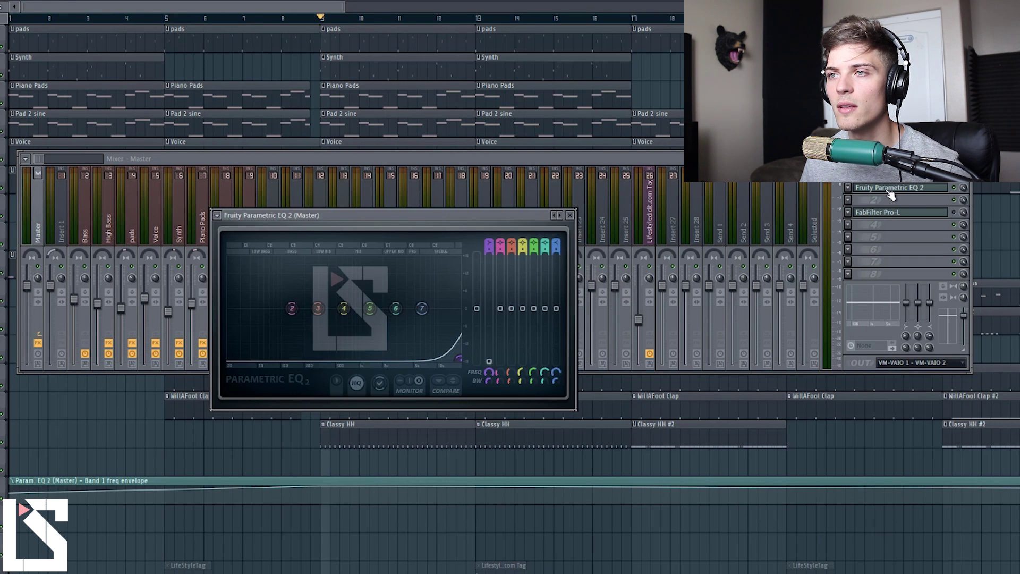
key("F9")
left_click_drag(321, 488, 322, 508)
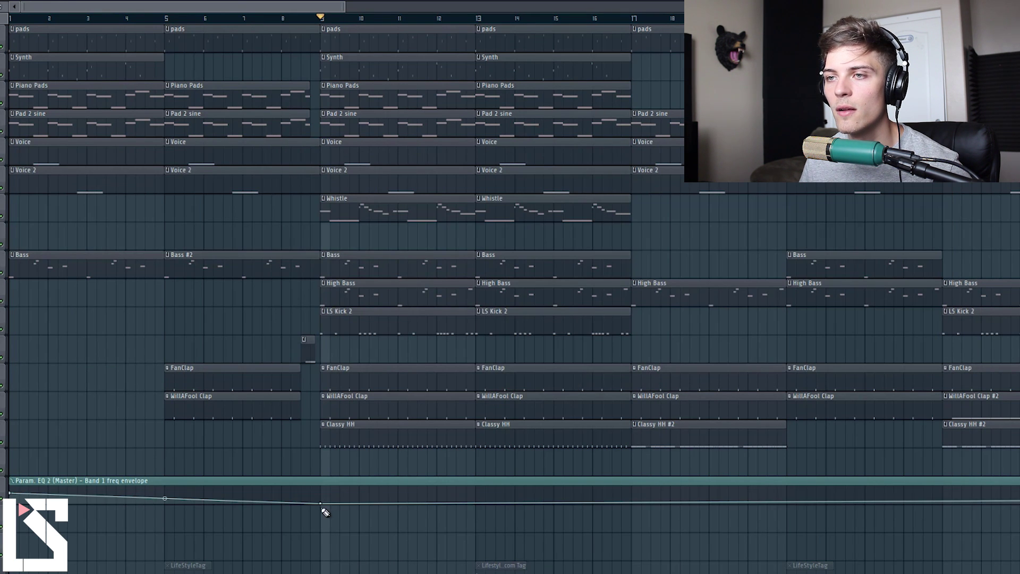
Step: Inspect the Master channel's Parametric EQ 2 curve, shift the band 1 low cut to about 37 Hz, and close the equalizer
key("F9")
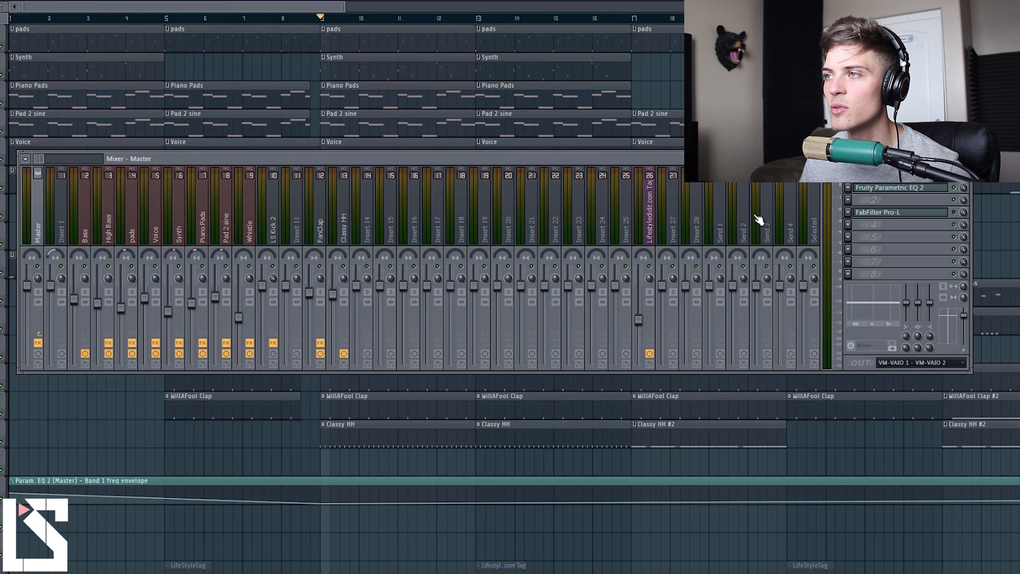
left_click(903, 192)
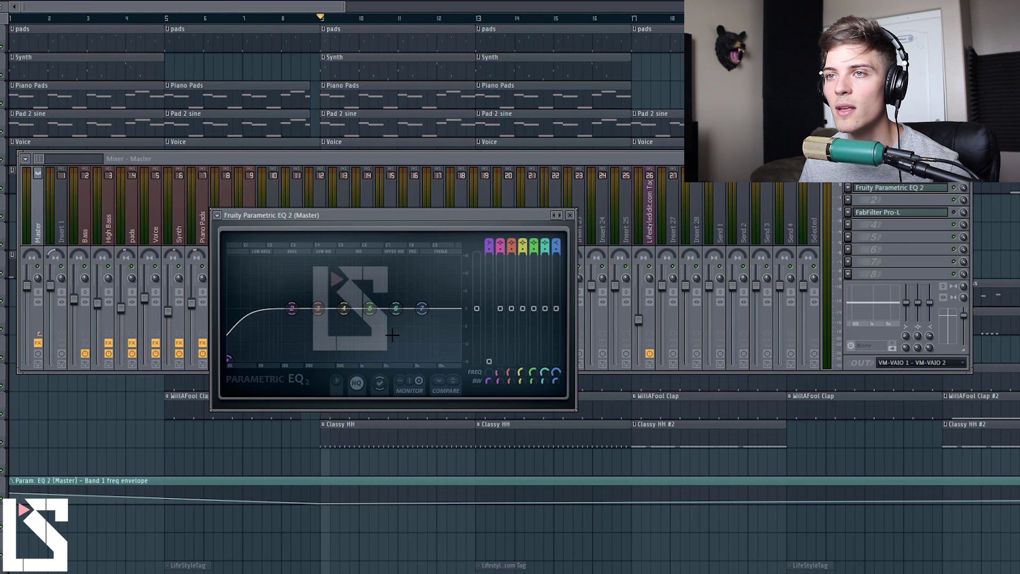
left_click(570, 215)
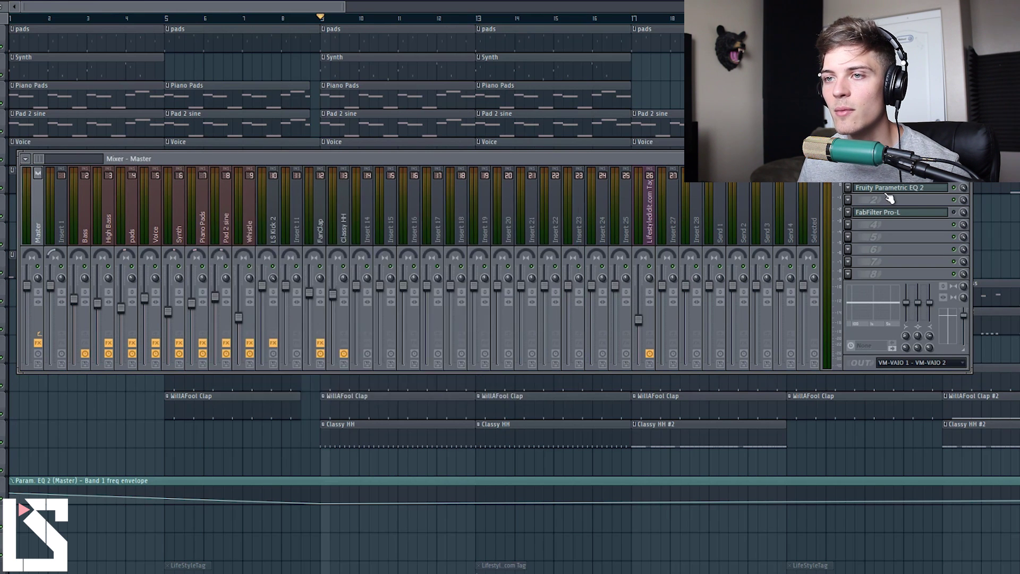
left_click(888, 193)
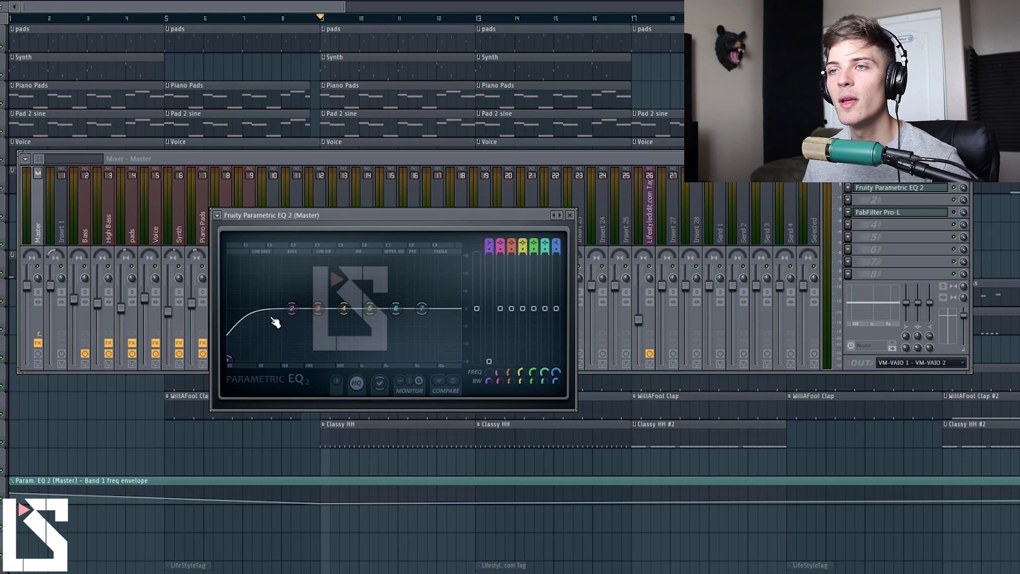
mouse_move(229, 357)
left_mouse_down()
mouse_move(390, 359)
mouse_move(248, 359)
left_mouse_up()
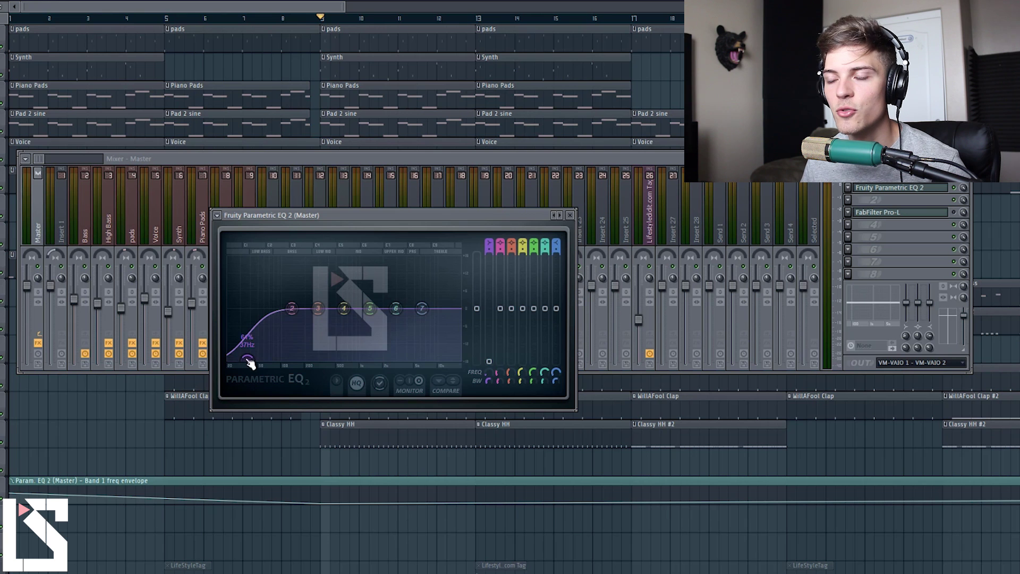
left_click(571, 216)
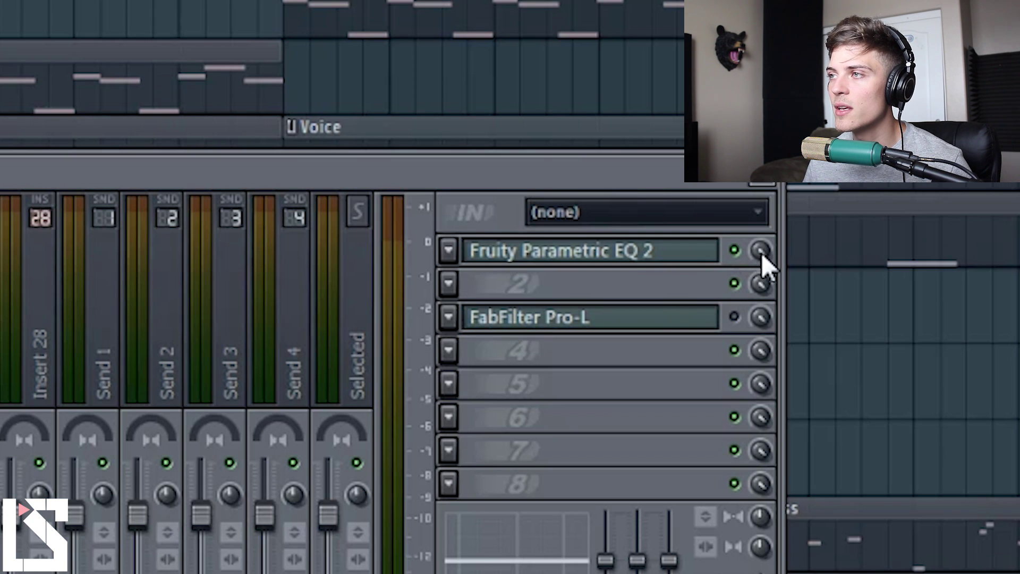
right_click(963, 188)
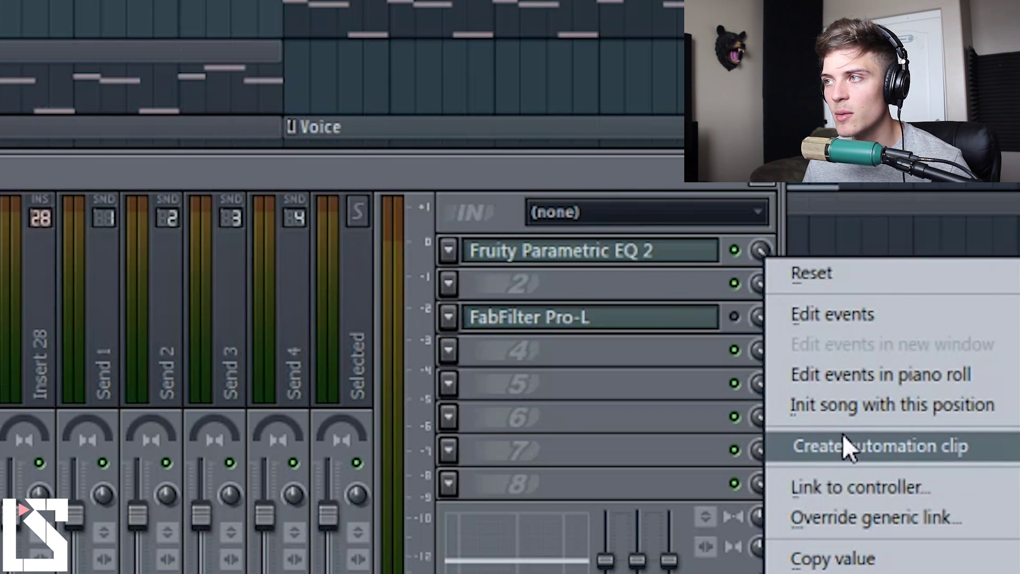
left_click(567, 225)
key("F2")
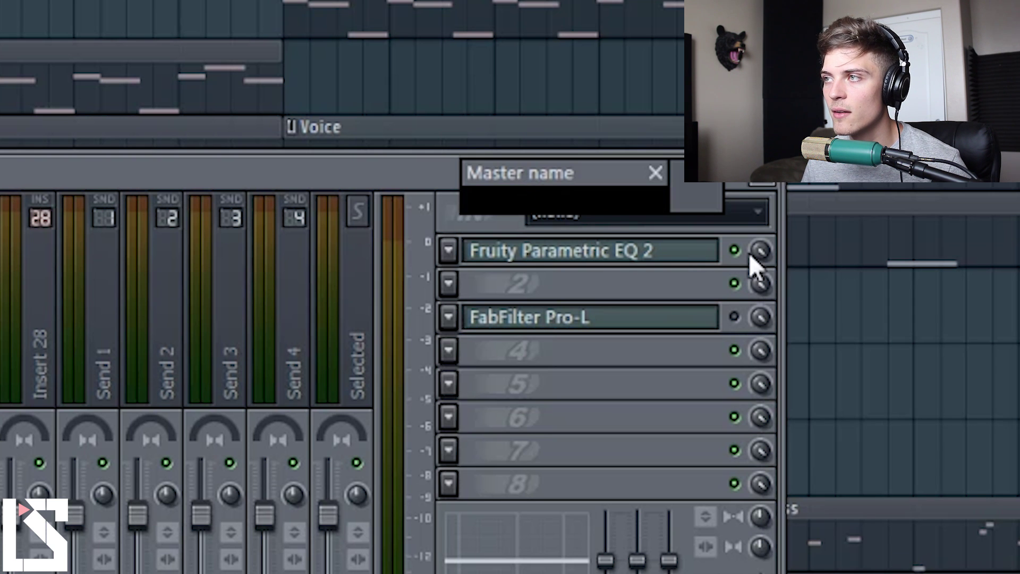
left_click(658, 174)
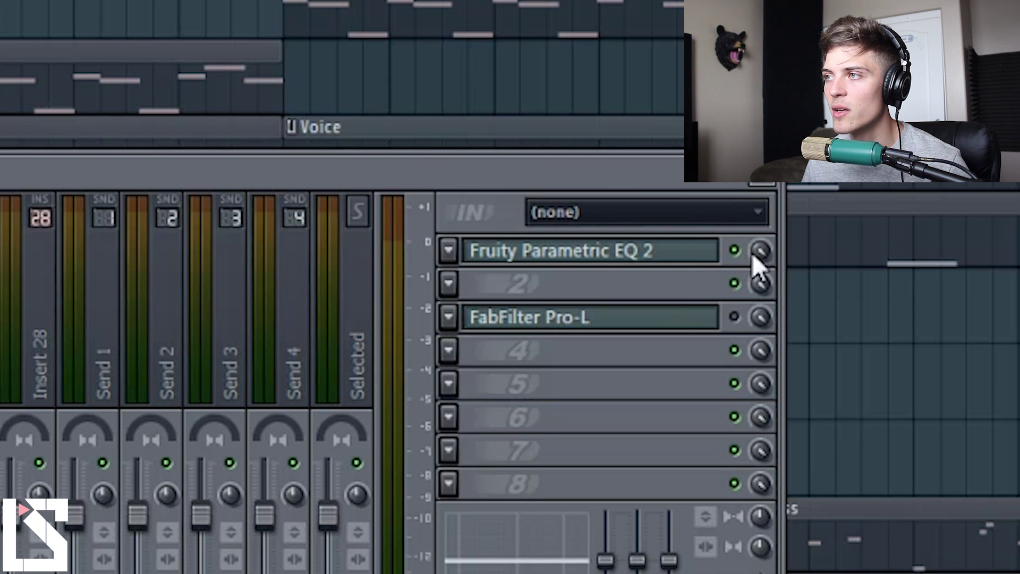
Step: Create an automation clip for the Master's Parametric EQ 2 mix level and place it beneath the Band 1 freq envelope
right_click(752, 253)
left_click(810, 440)
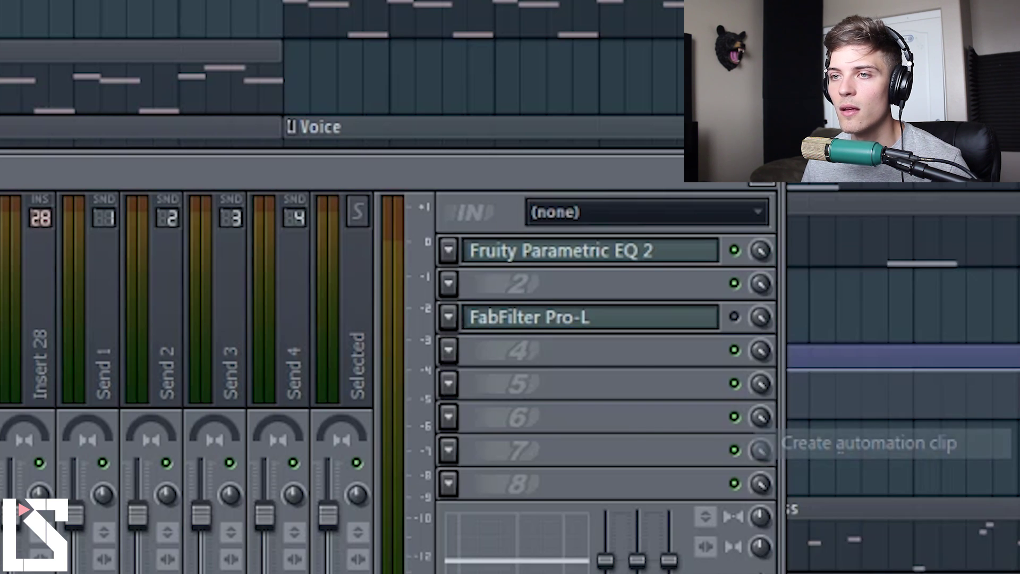
scroll(118, 526, "down", 1)
key("F9")
scroll(104, 549, "down", 7)
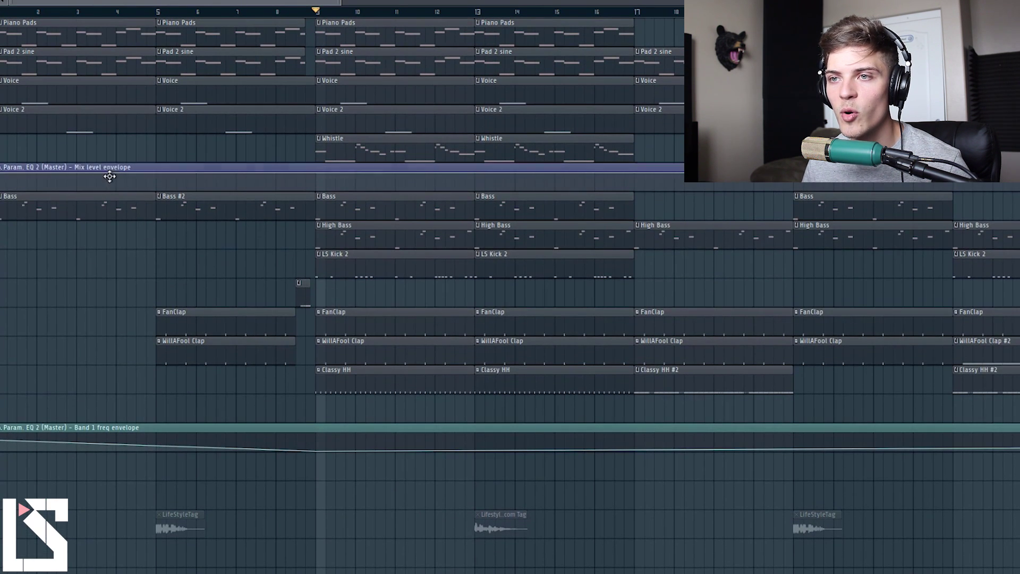
left_click_drag(112, 170, 86, 469)
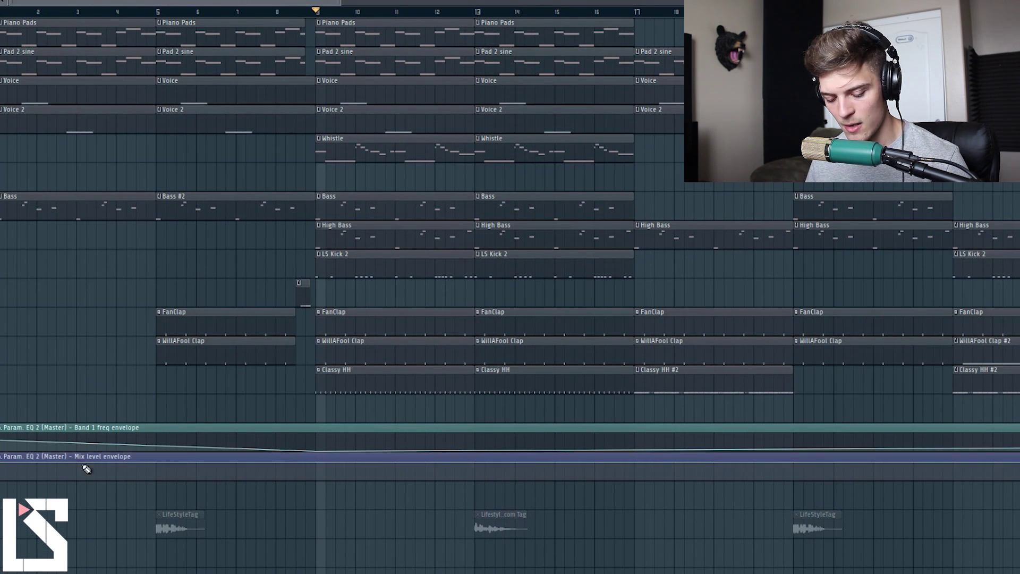
Step: Trim the Mix level envelope to end at bar 5 and place a unique copy at bar 9 with its level at the minimum
left_click(161, 460)
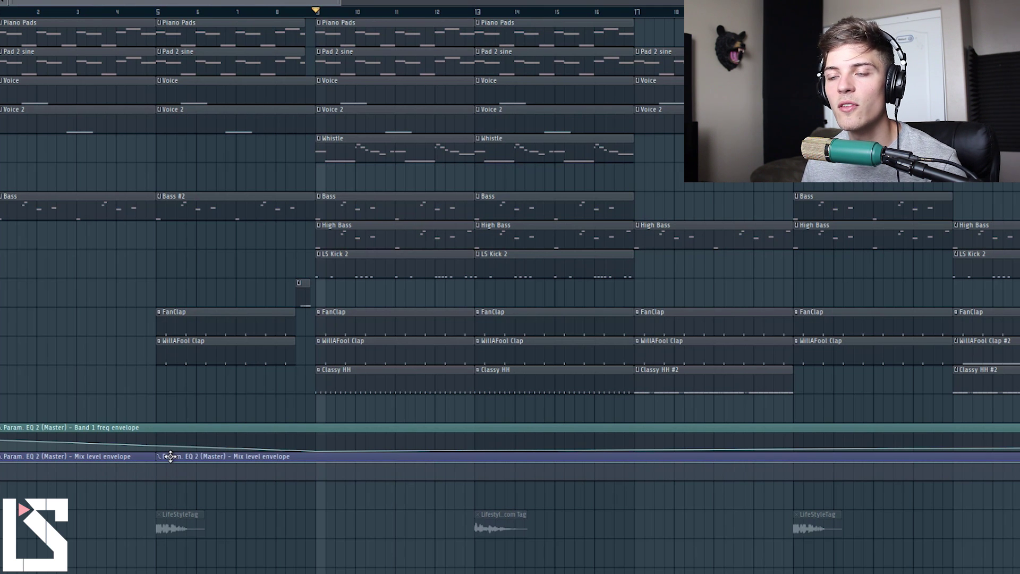
right_click(170, 455)
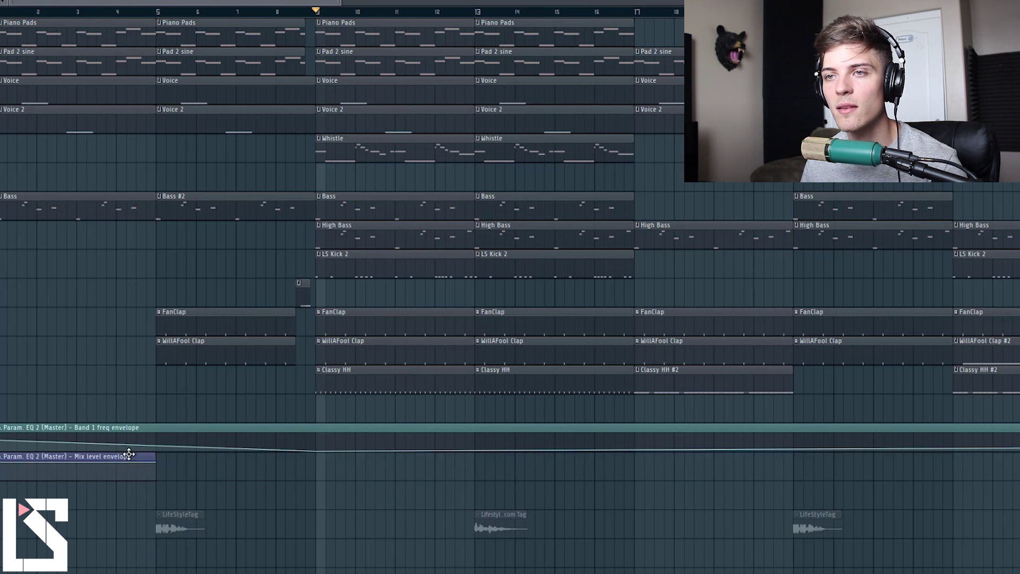
left_click(320, 466)
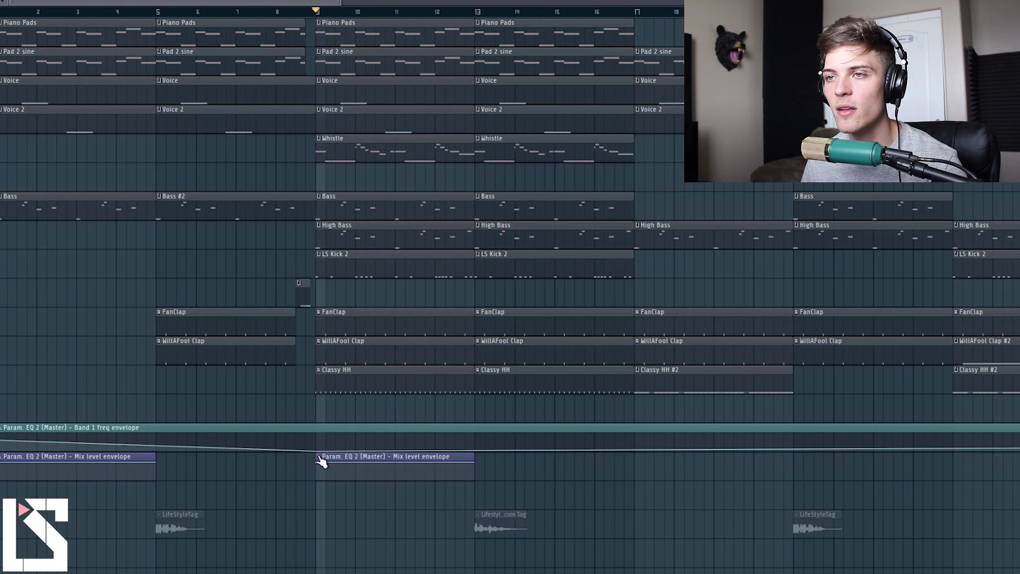
left_click(321, 462)
left_click(350, 524)
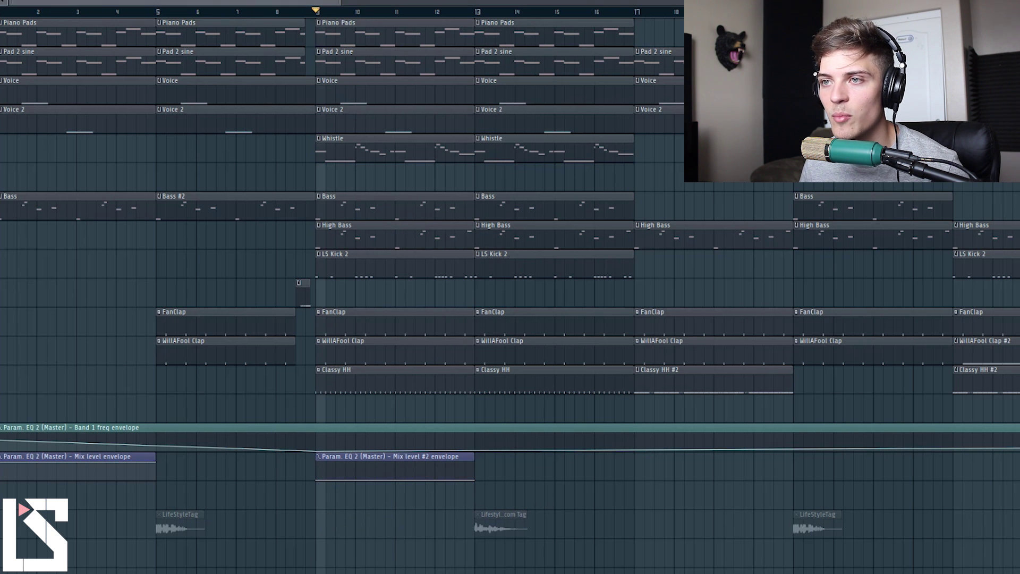
Step: Review the effect slots loaded on the Master channel in the mixer
left_click_drag(340, 2, 331, 1)
key("F9")
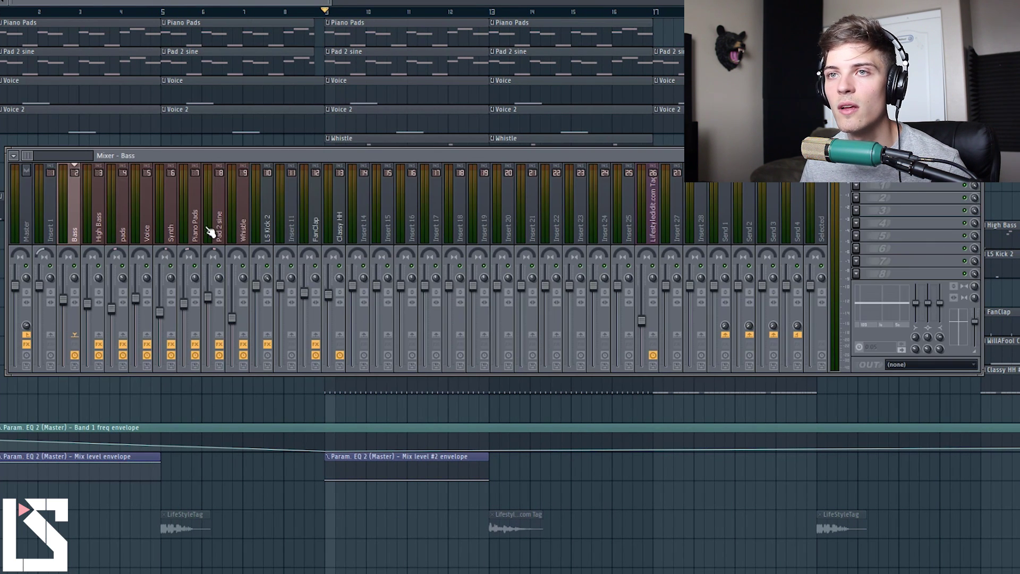
left_click(31, 220)
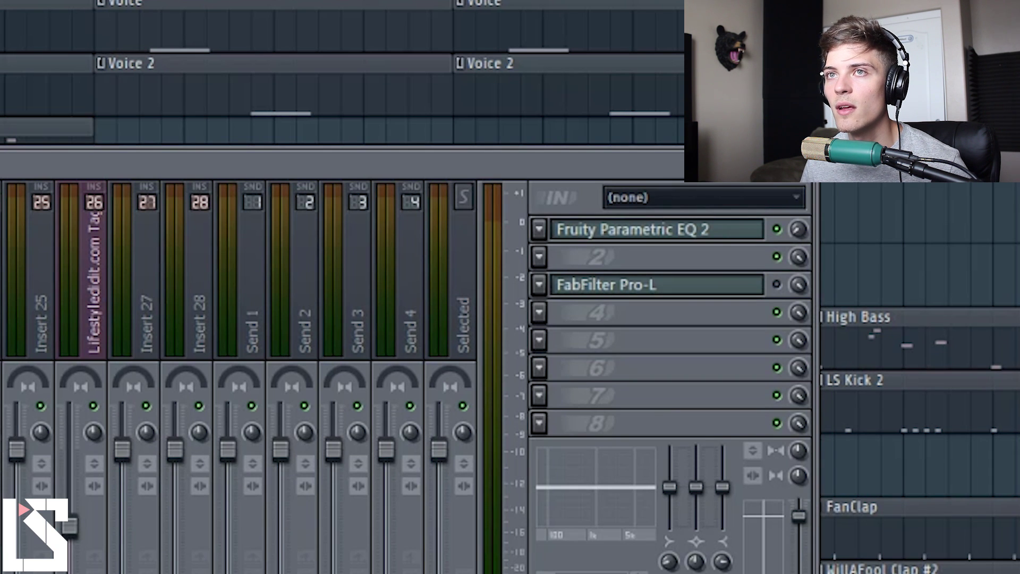
key("F9")
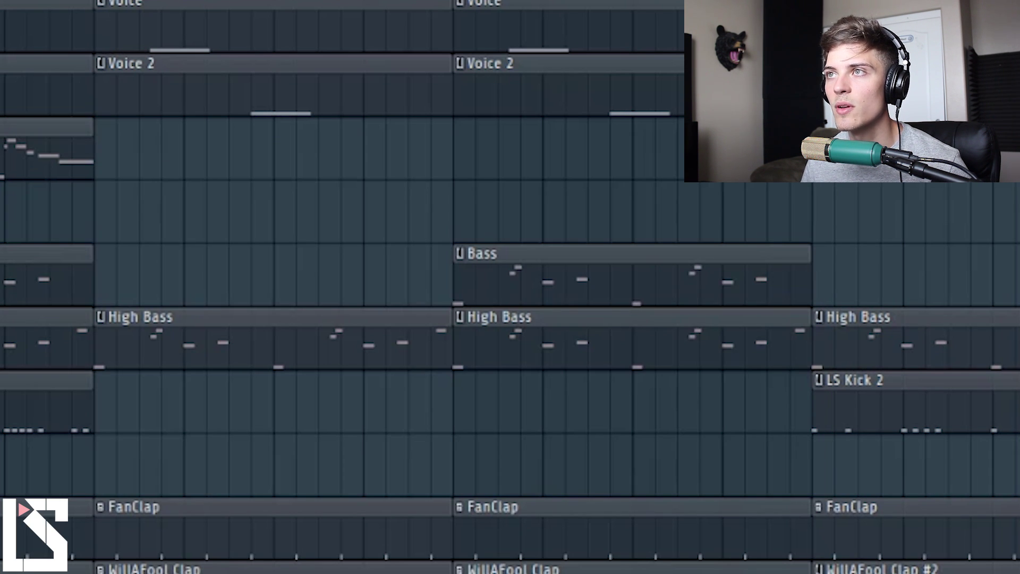
key("F9")
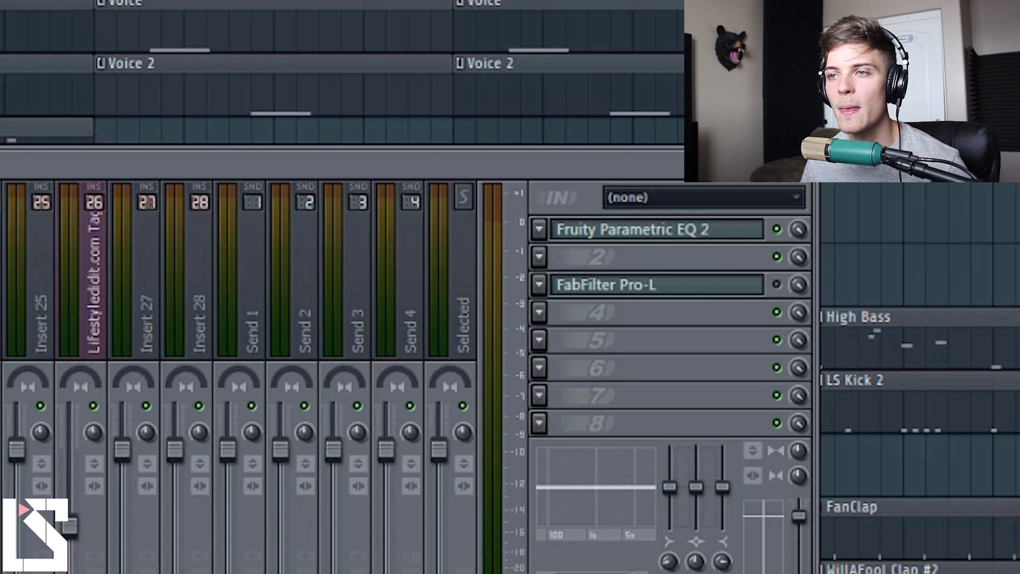
key("F9")
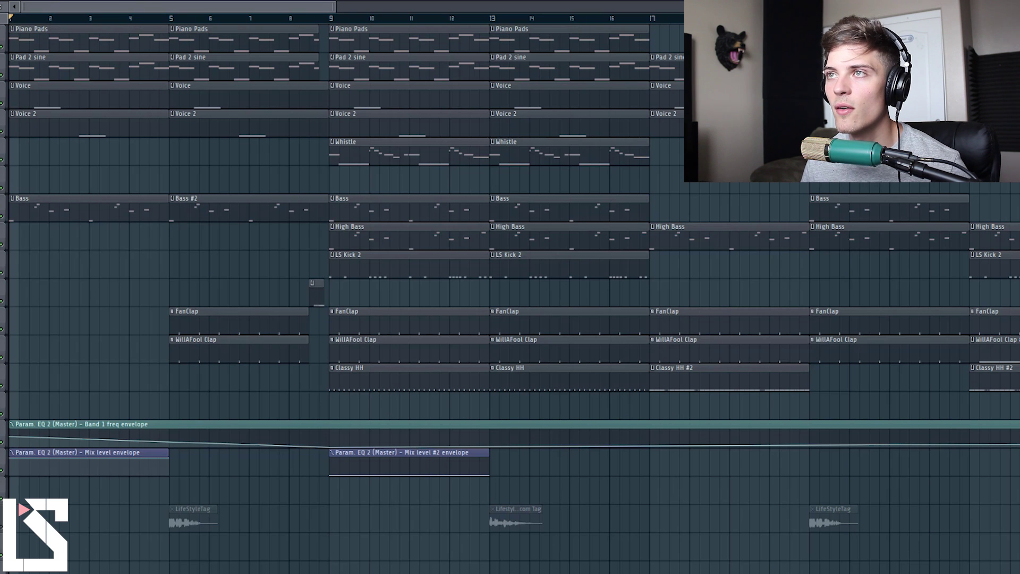
Step: Play the arrangement from bar 1 while watching the low-cut sweep in the Master's Parametric EQ 2, and close the equalizer
key("F9")
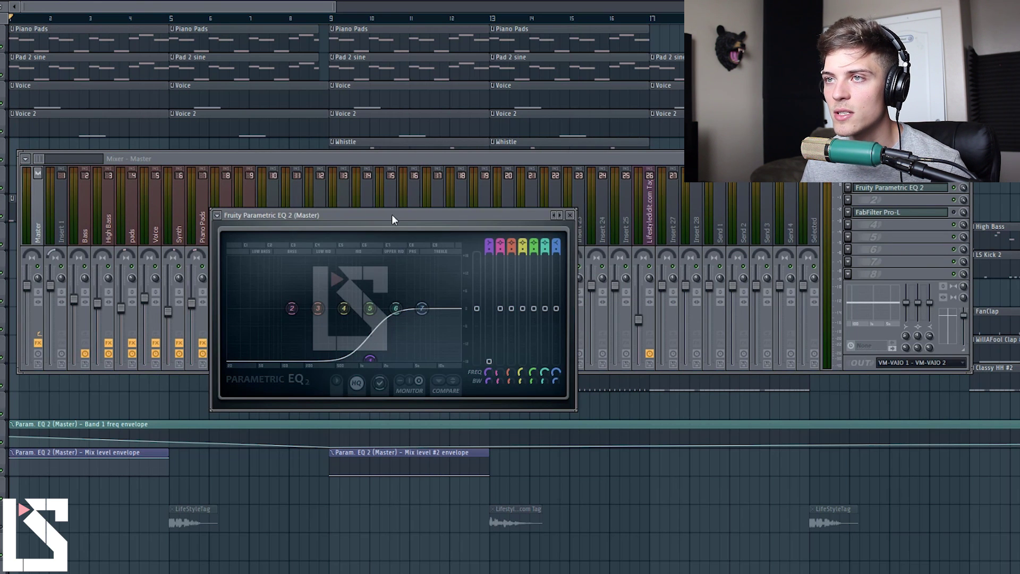
left_click_drag(392, 219, 417, 201)
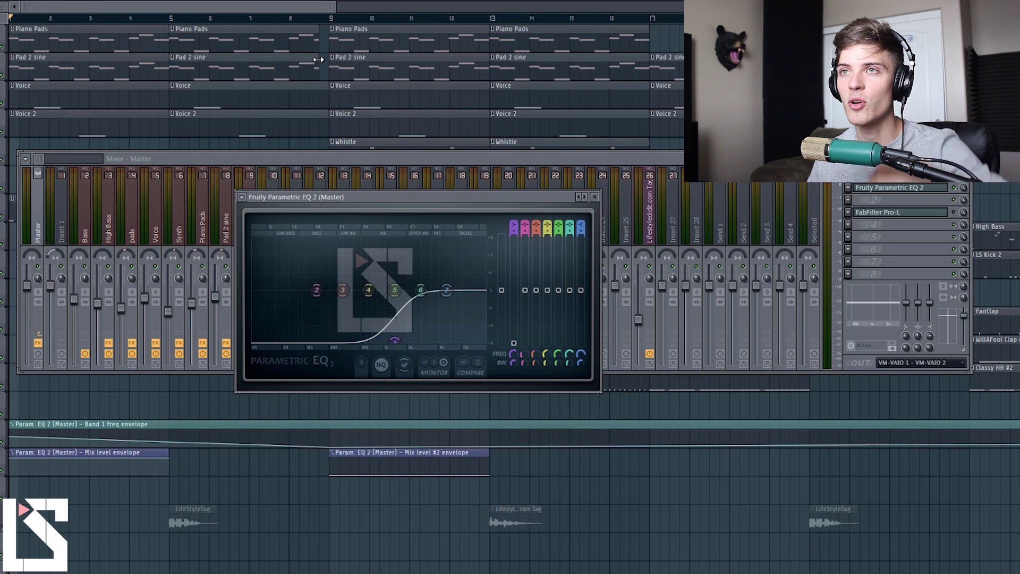
key("space")
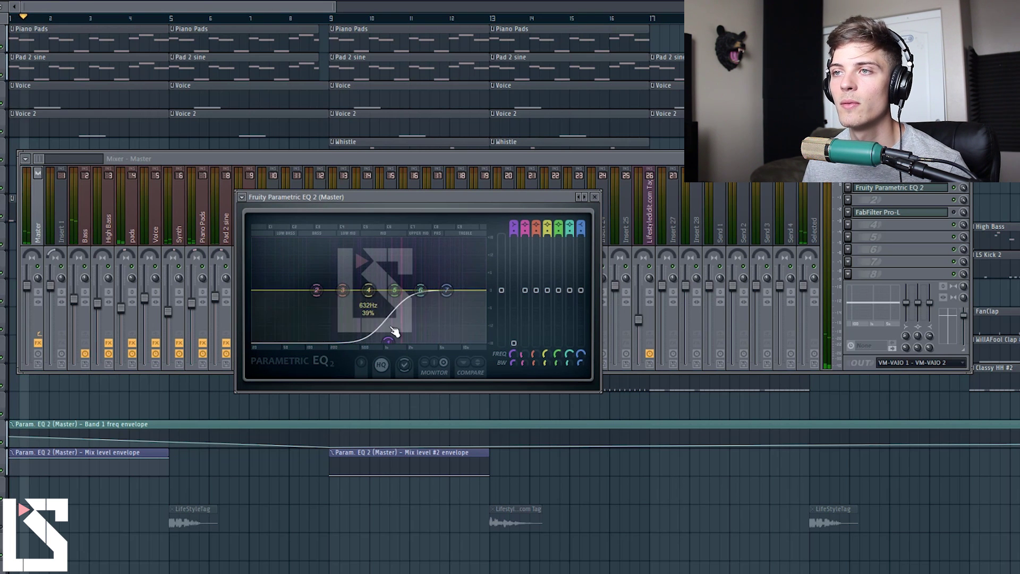
left_click_drag(396, 345, 372, 341)
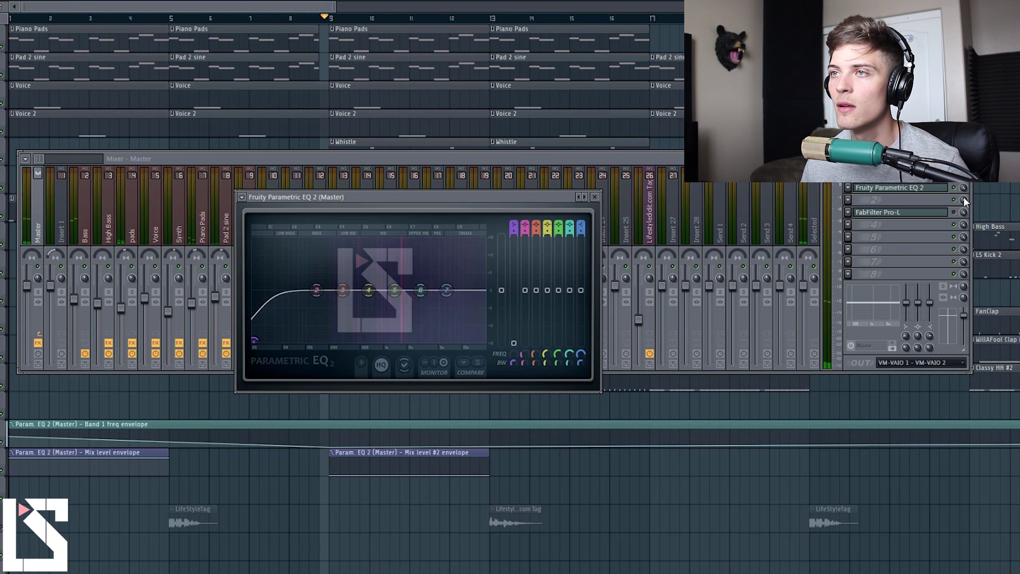
left_click(595, 197)
key("space")
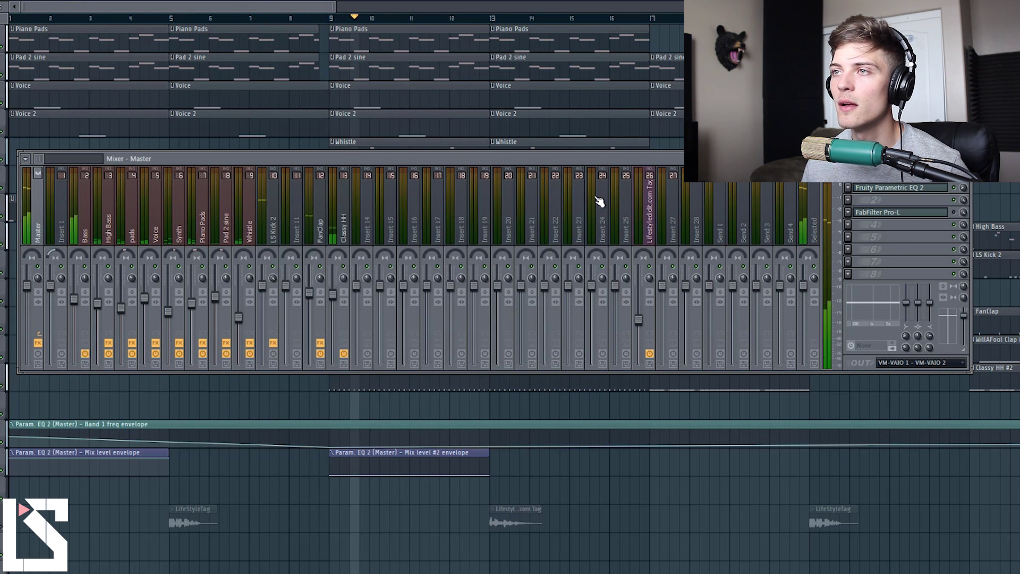
Step: Delete the Band 1 freq envelope and both Parametric EQ 2 Mix level envelopes from the playlist
key("F9")
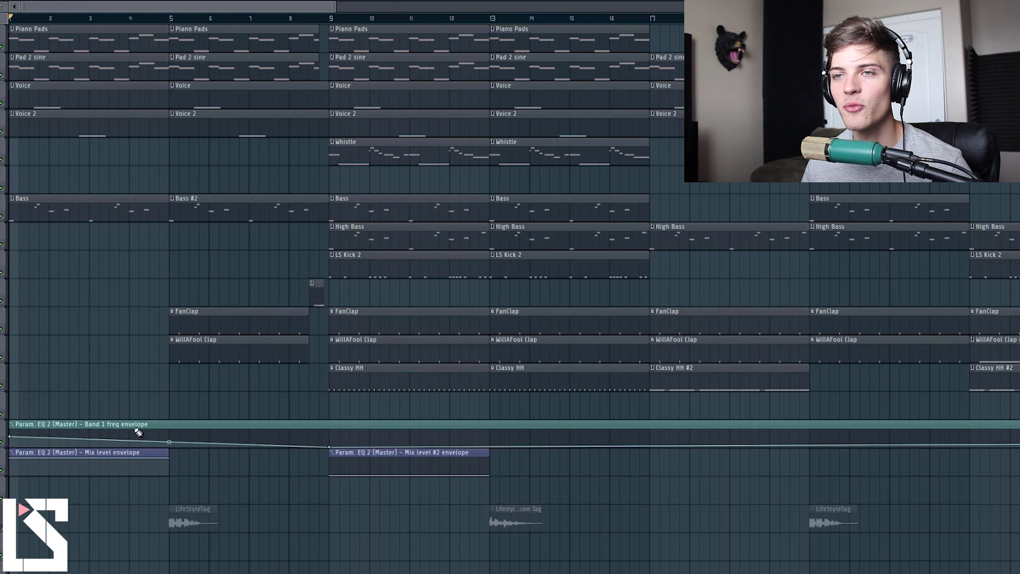
right_click(120, 423)
right_click(115, 458)
right_click(405, 465)
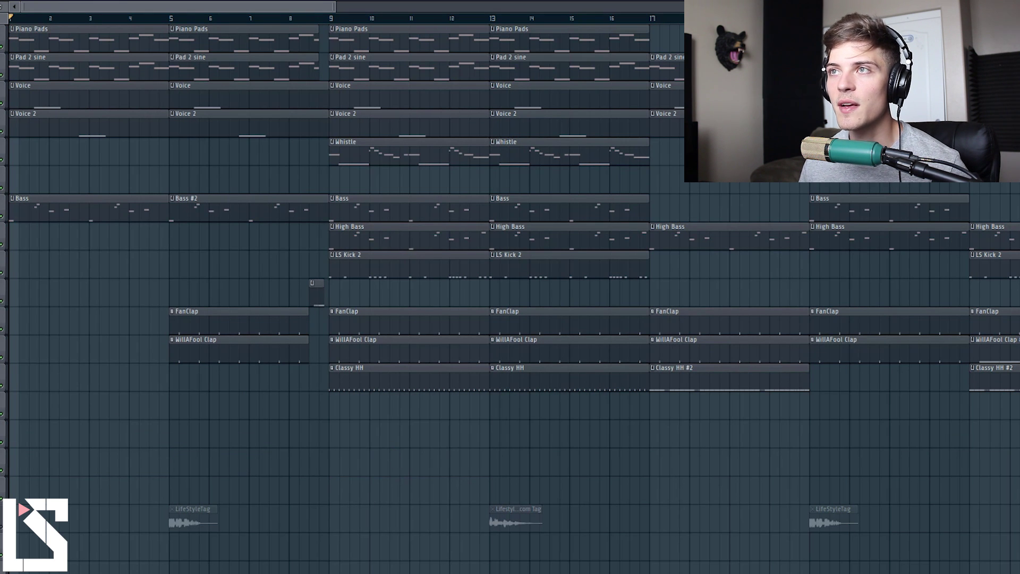
Step: Replace the Master channel's Parametric EQ 2 with Gross Beat and load its Half Speed preset
left_click_drag(17, 151, 972, 373)
key("F9")
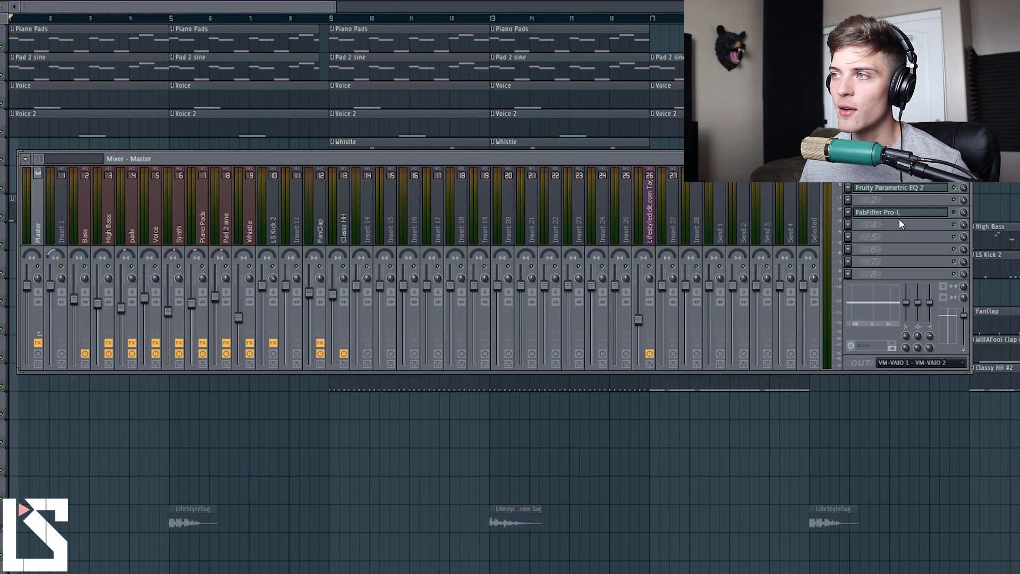
left_click(847, 187)
mouse_move(858, 198)
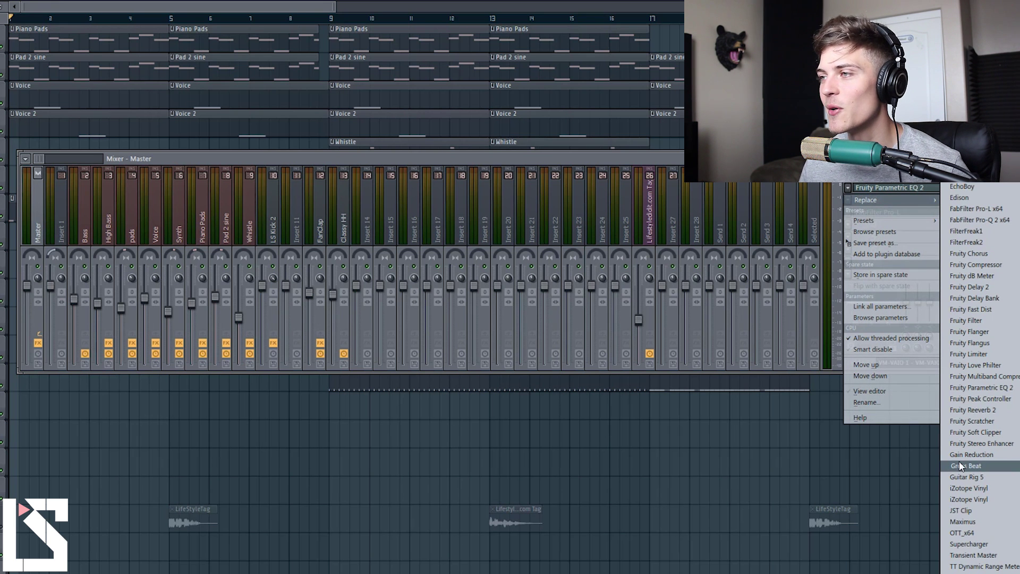
left_click(961, 465)
right_click(698, 197)
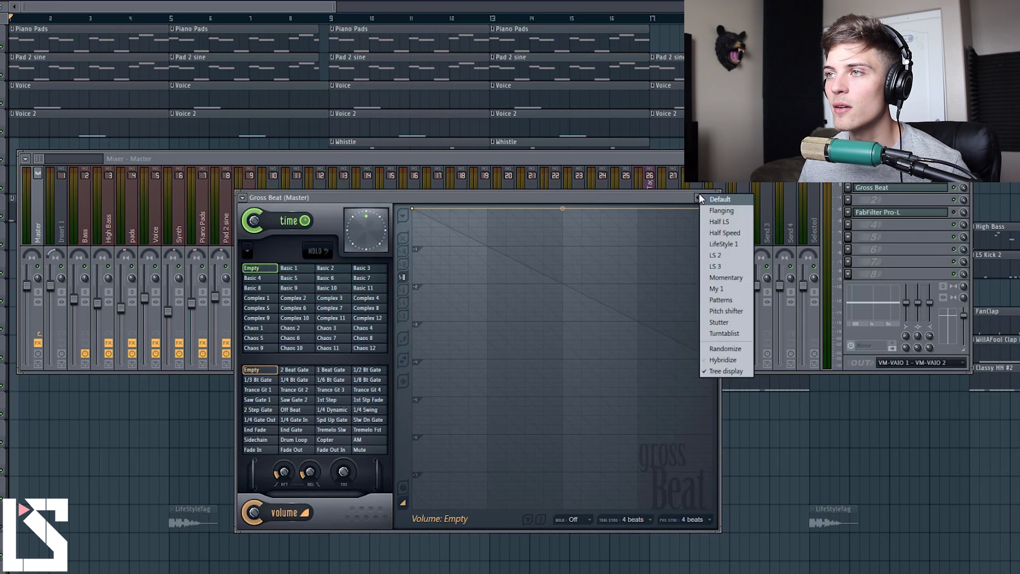
left_click(720, 232)
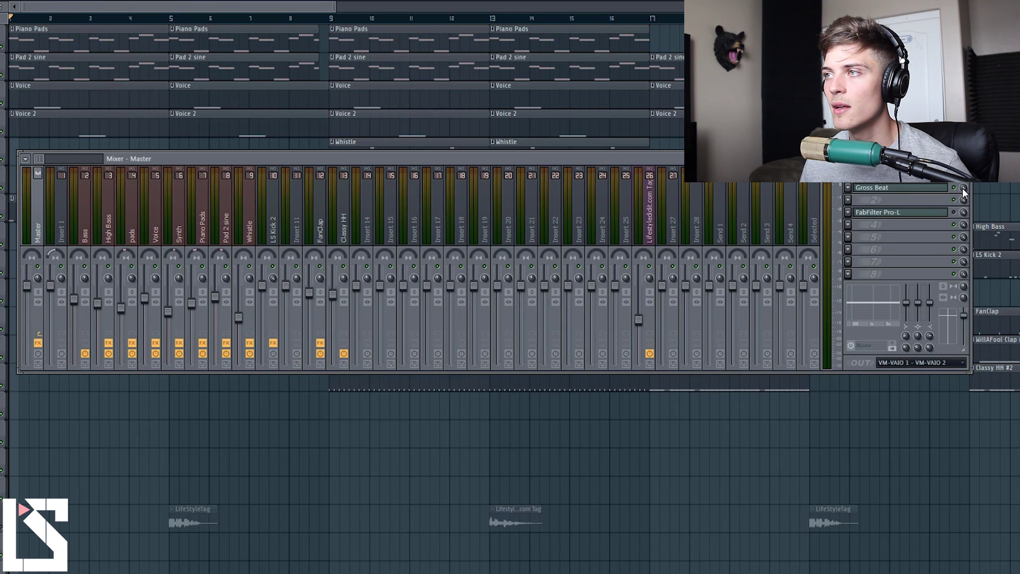
Step: Create an automation clip for the Master's Gross Beat mix level and place it beneath the drum tracks from bar 1
right_click(963, 189)
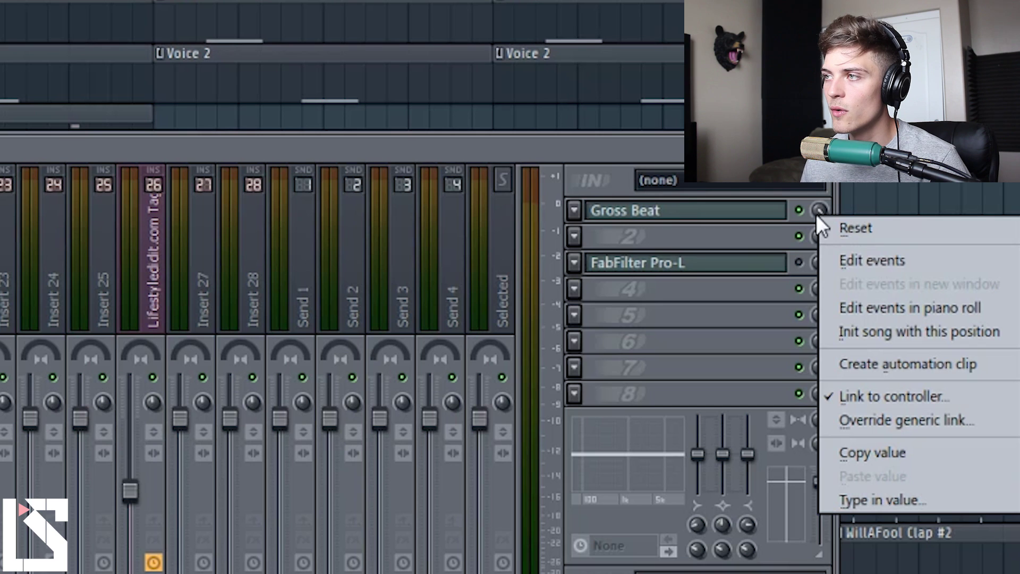
left_click(847, 364)
key("F9")
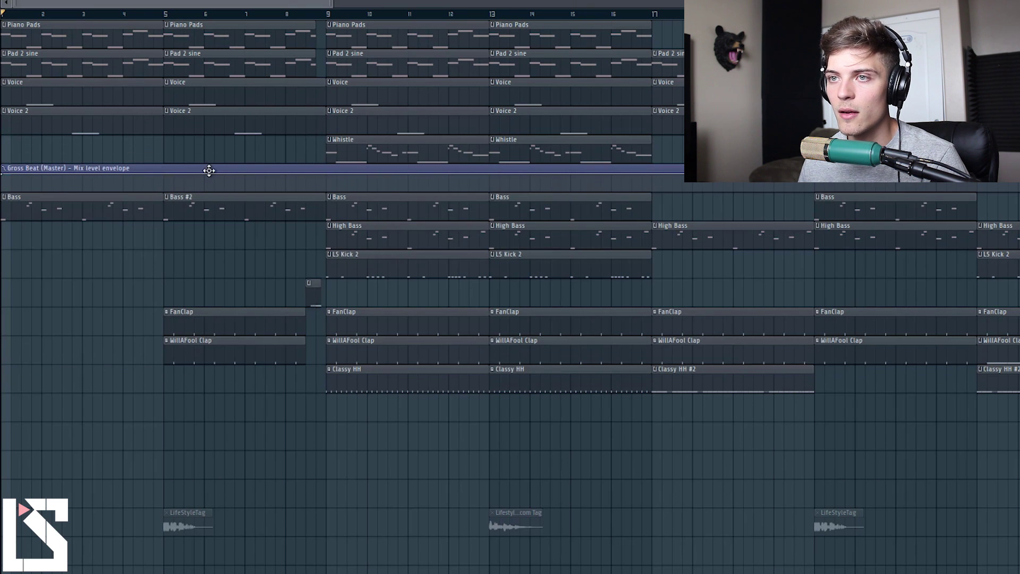
mouse_move(209, 170)
left_mouse_down()
mouse_move(161, 449)
mouse_move(164, 425)
mouse_move(41, 474)
left_mouse_up()
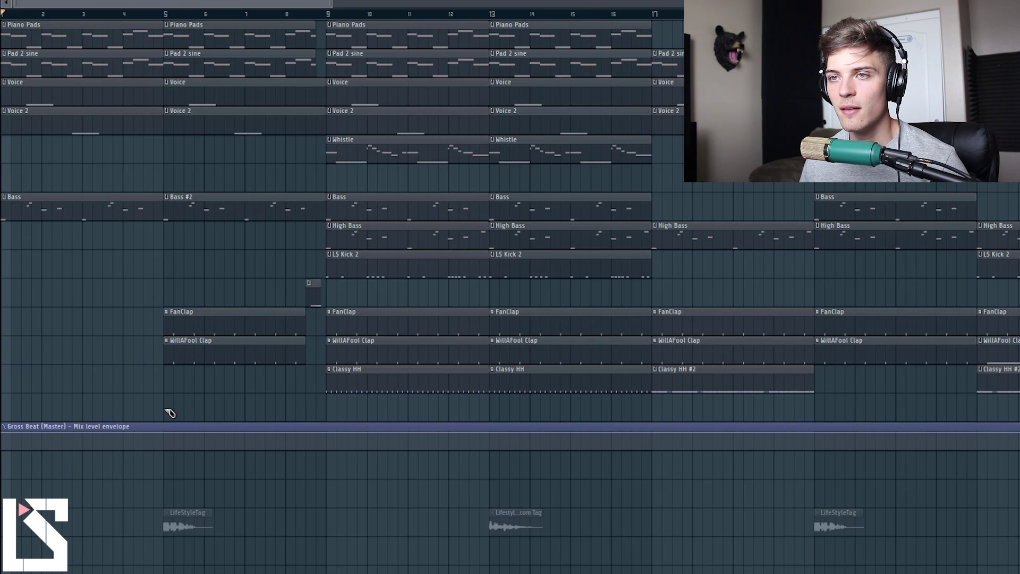
Step: Trim the Gross Beat Mix level envelope to end at bar 5 and follow it with a unique copy at the minimum level
left_click(166, 427)
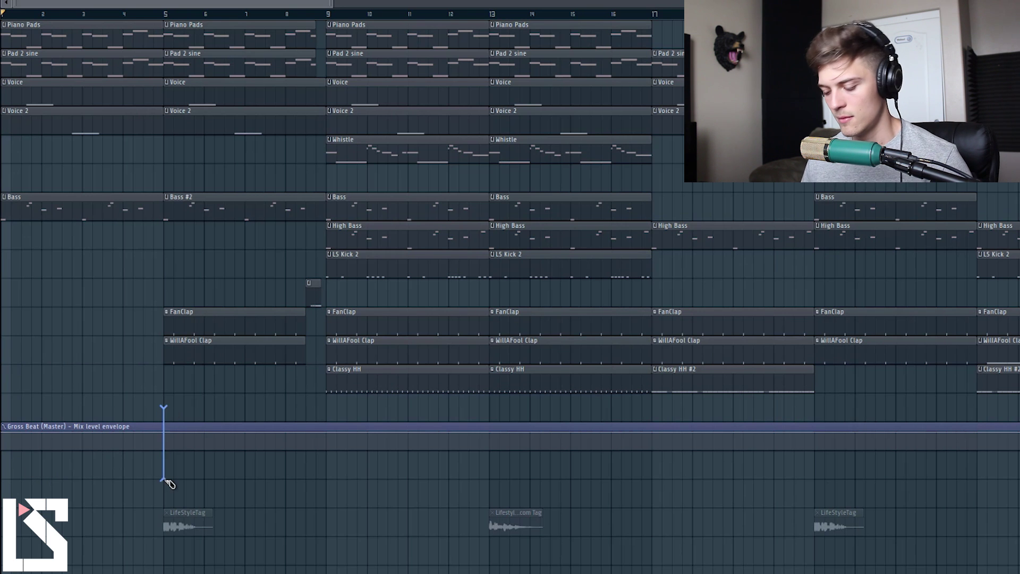
right_click(223, 433)
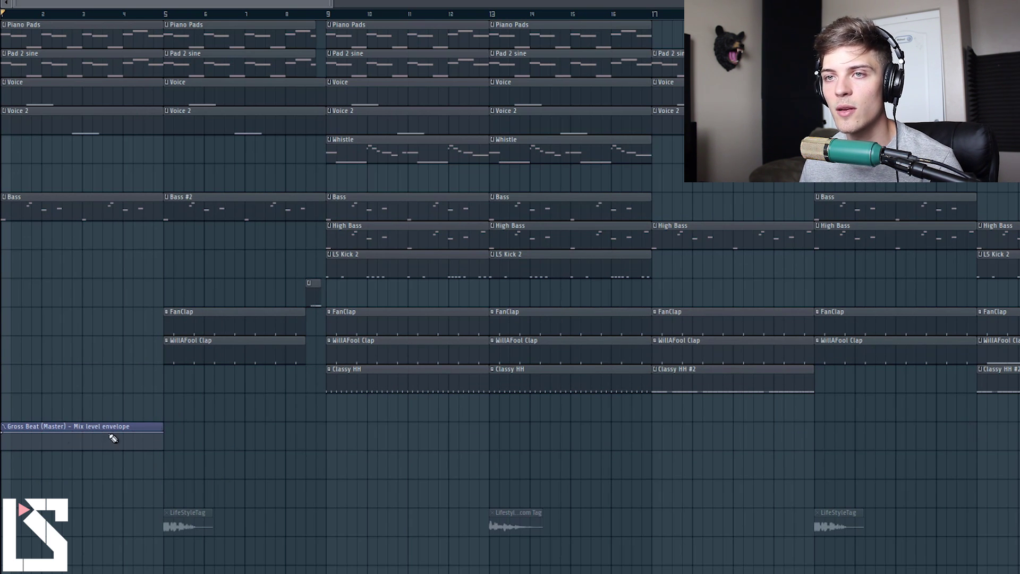
left_click(333, 436)
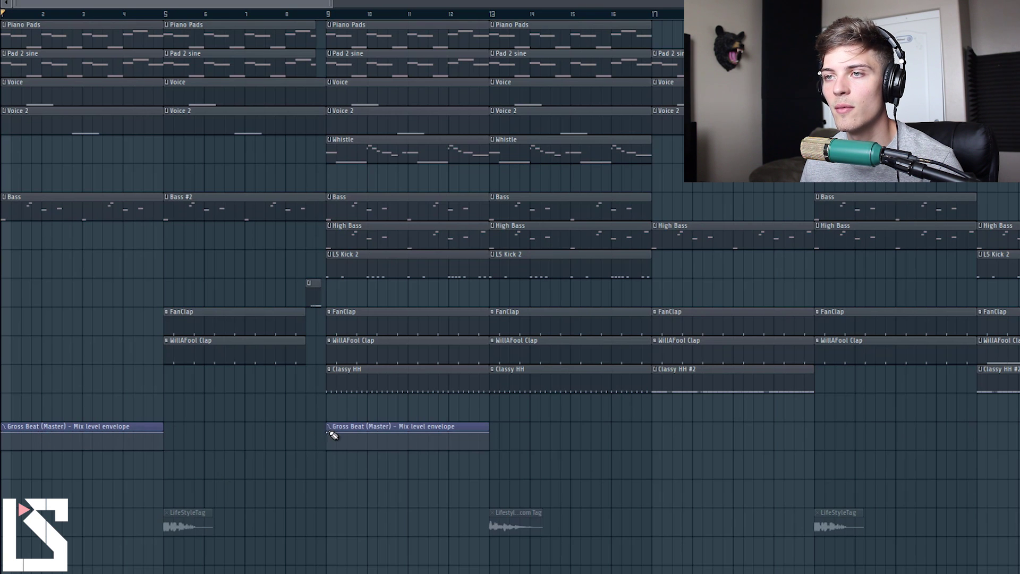
left_click(329, 427)
left_click(347, 490)
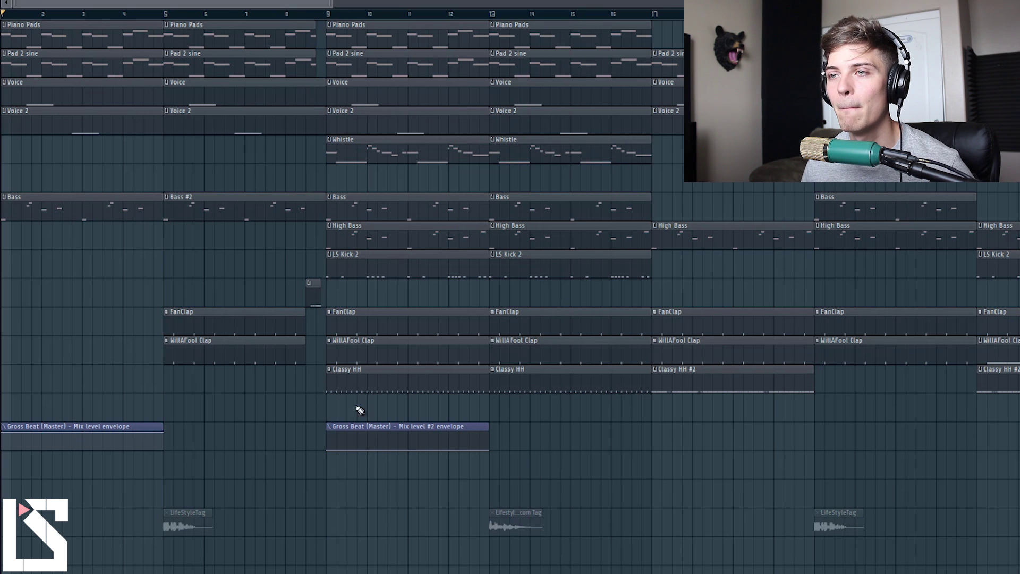
left_click_drag(355, 423, 193, 419)
key("space")
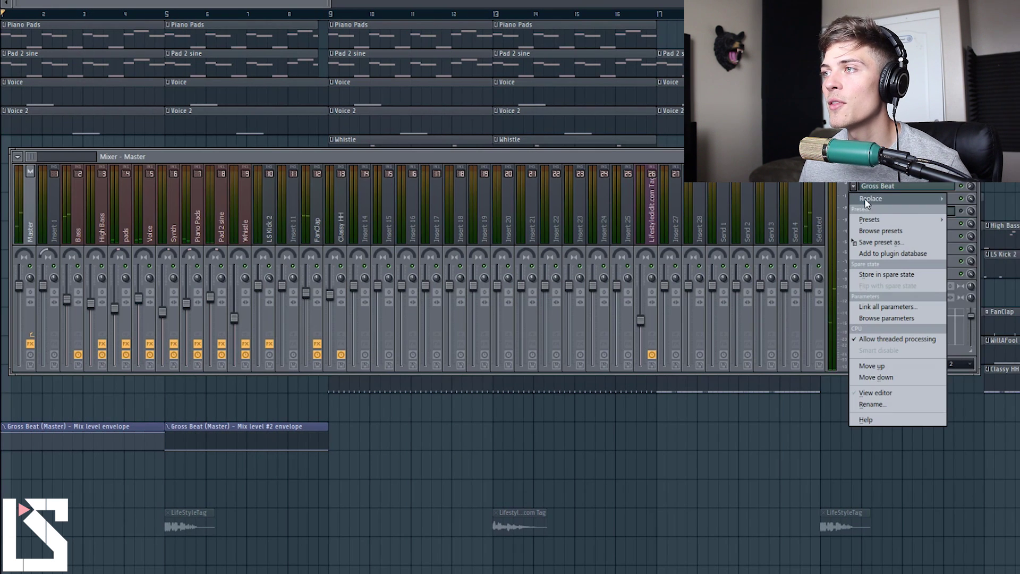
Step: Browse the replacement effects available for the Master channel's Gross Beat slot and hide the mixer
mouse_move(865, 198)
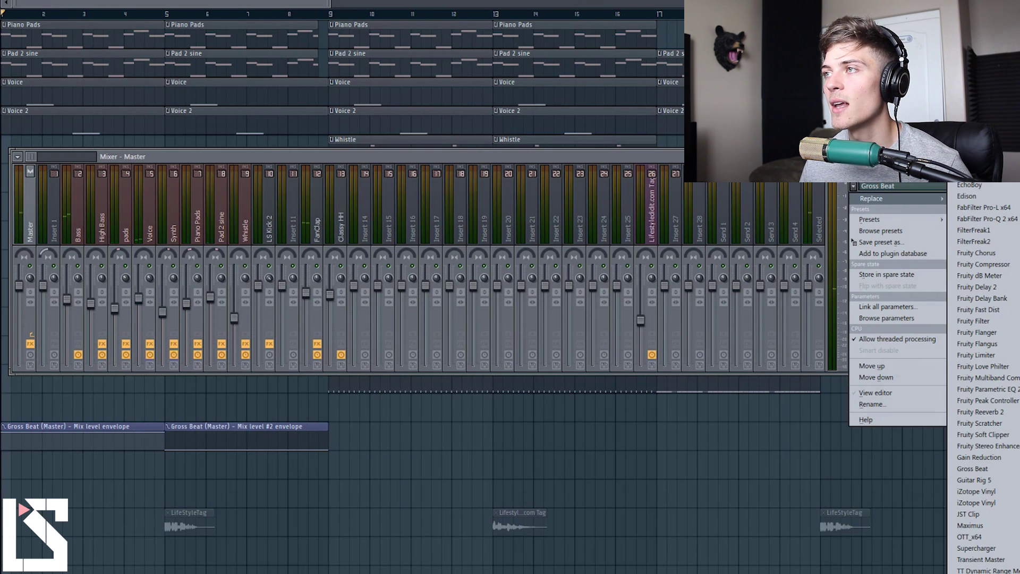
left_click(336, 412)
key("F9")
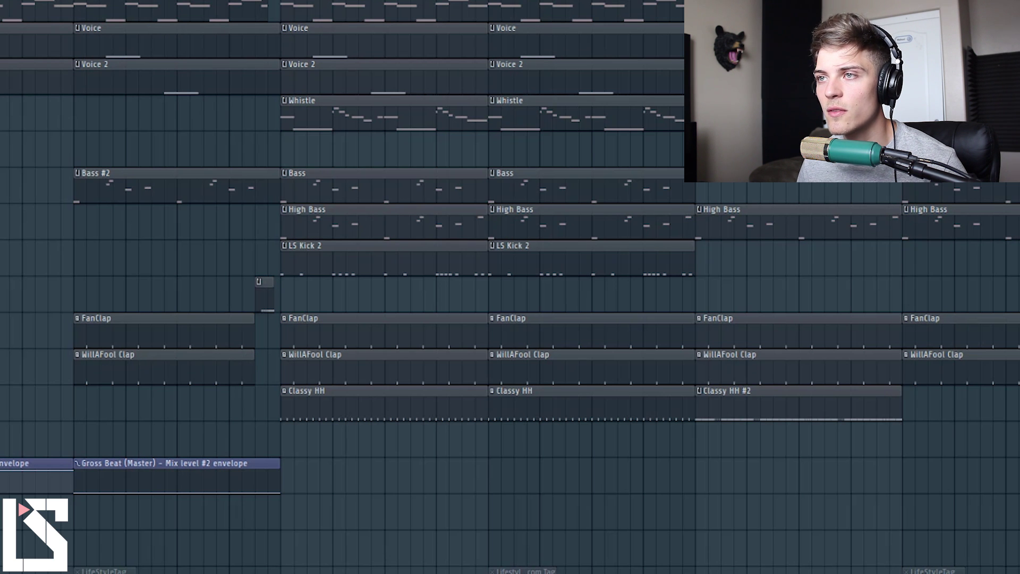
Step: Open the project with the Piano, Omnisphere and 808 patterns and play its arrangement from bar 9
left_click(520, 319)
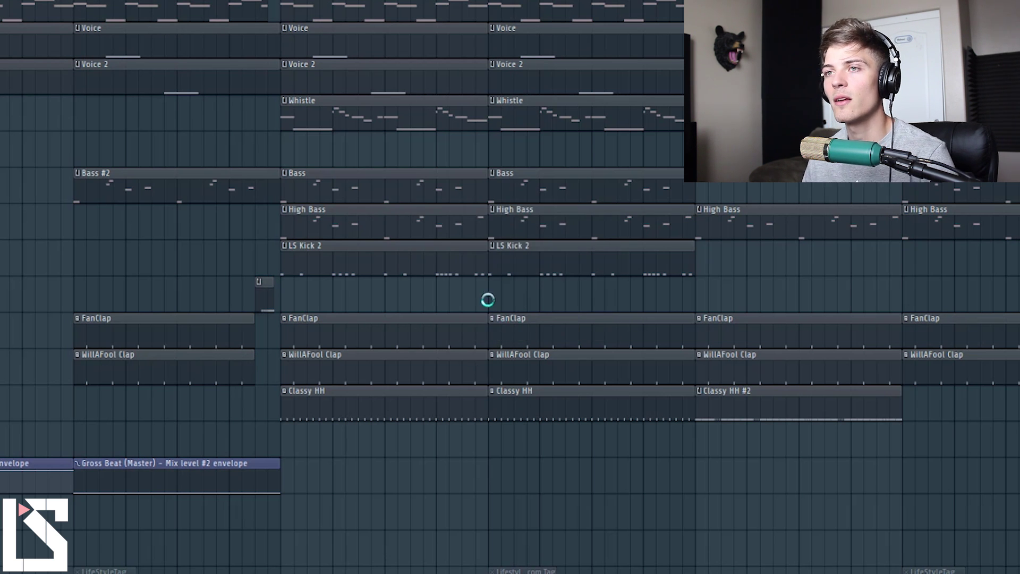
scroll(84, 317, "down", 3)
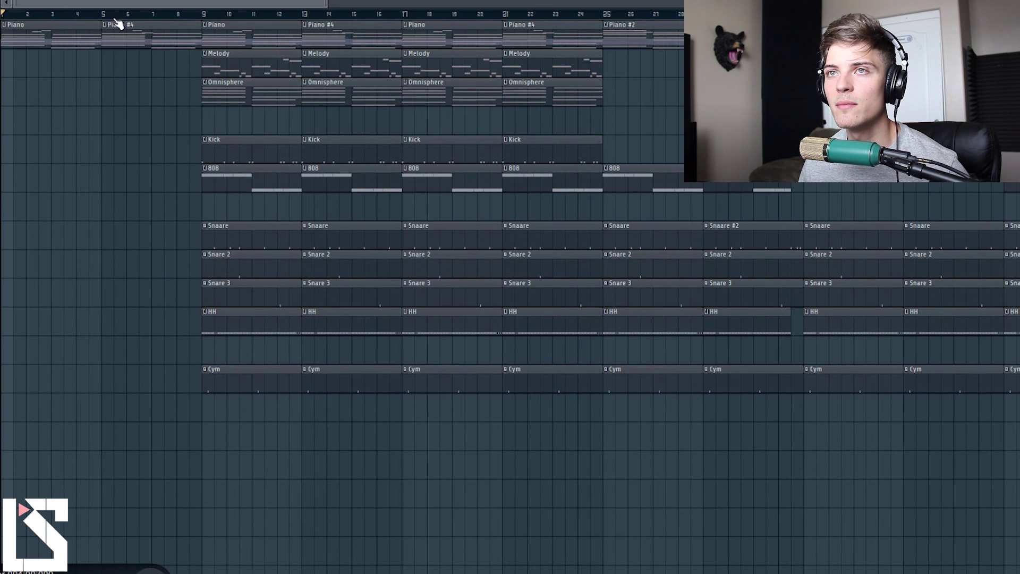
left_click(217, 16)
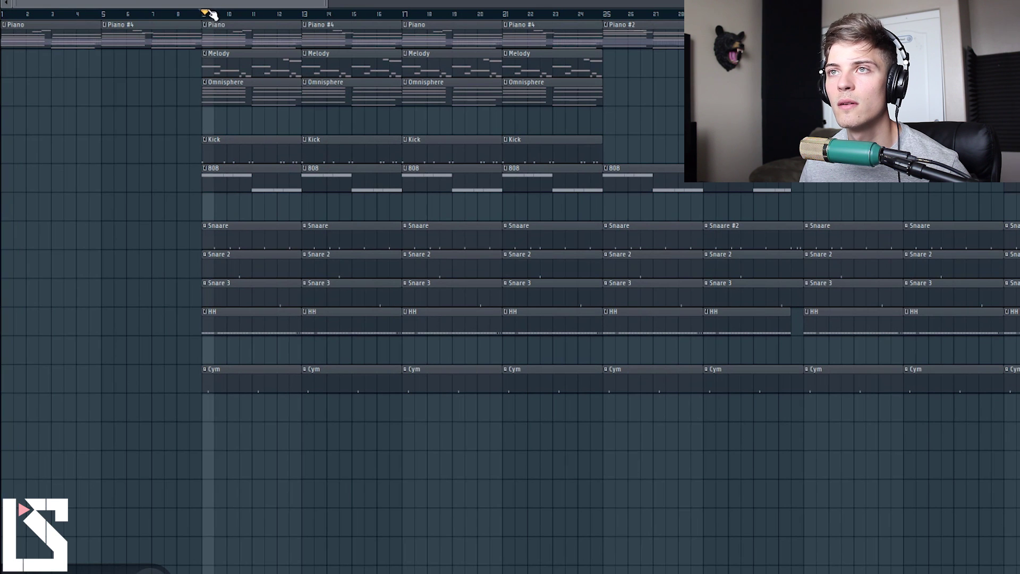
scroll(202, 16, "down", 1)
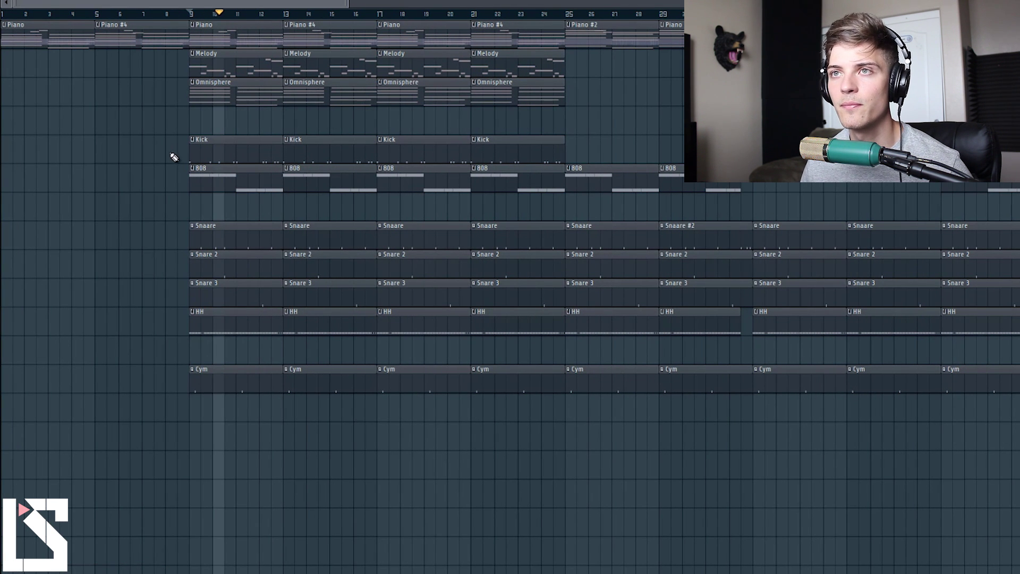
left_click(12, 15)
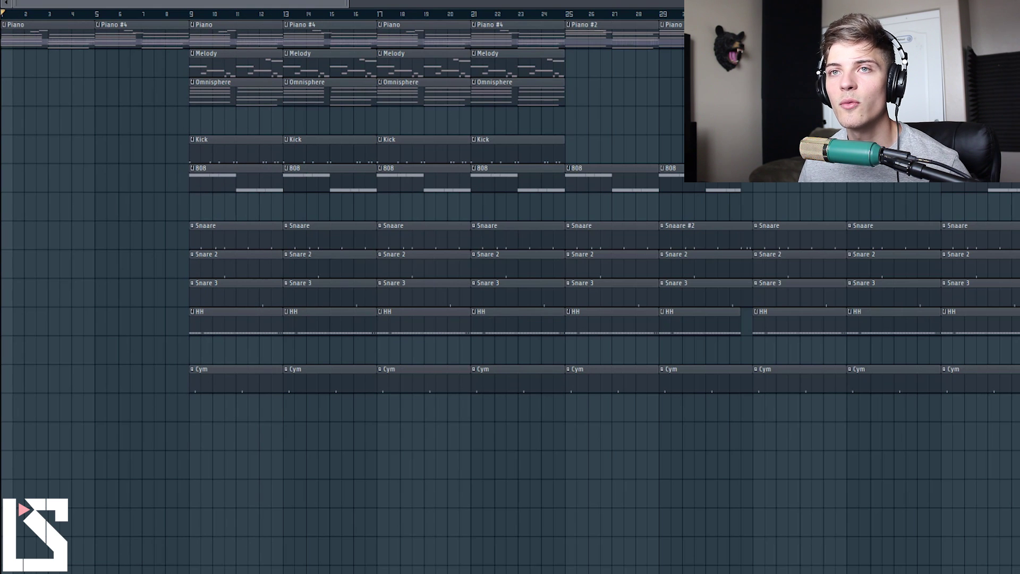
Step: Make the Piano #4 clip at bar 5 unique and transpose all its notes up one octave
left_click(103, 18)
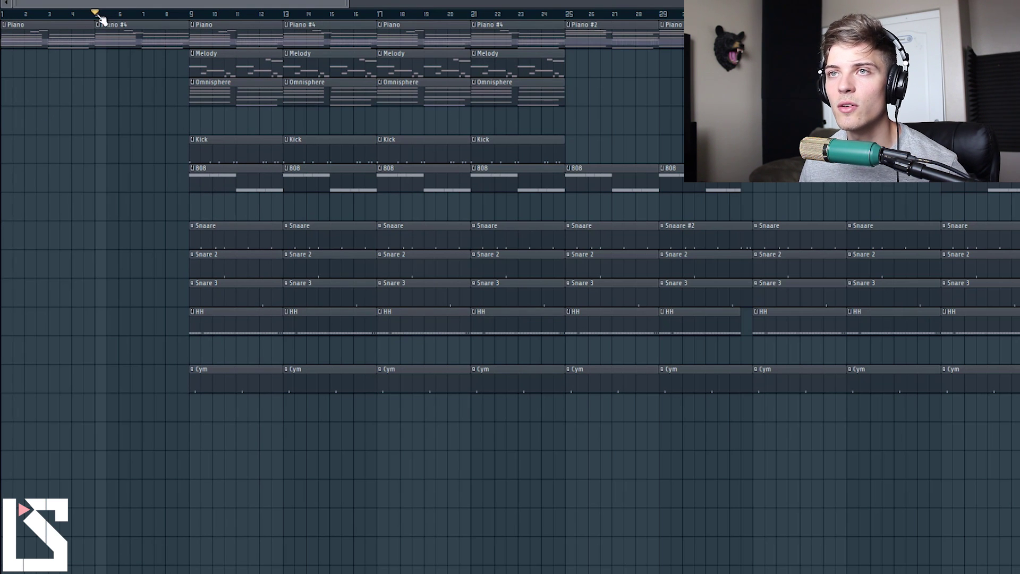
left_click(97, 26)
left_click(136, 92)
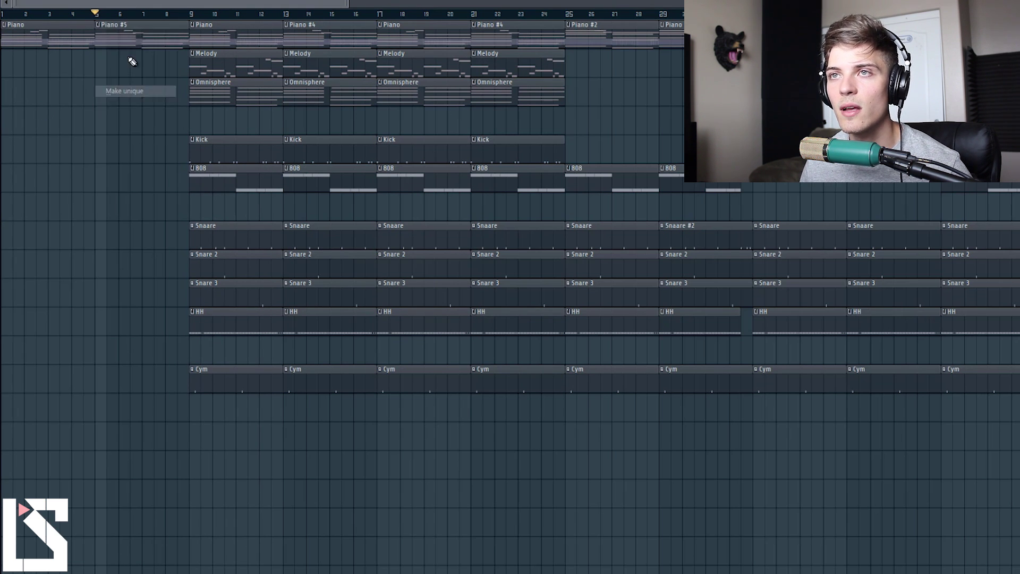
double_click(124, 42)
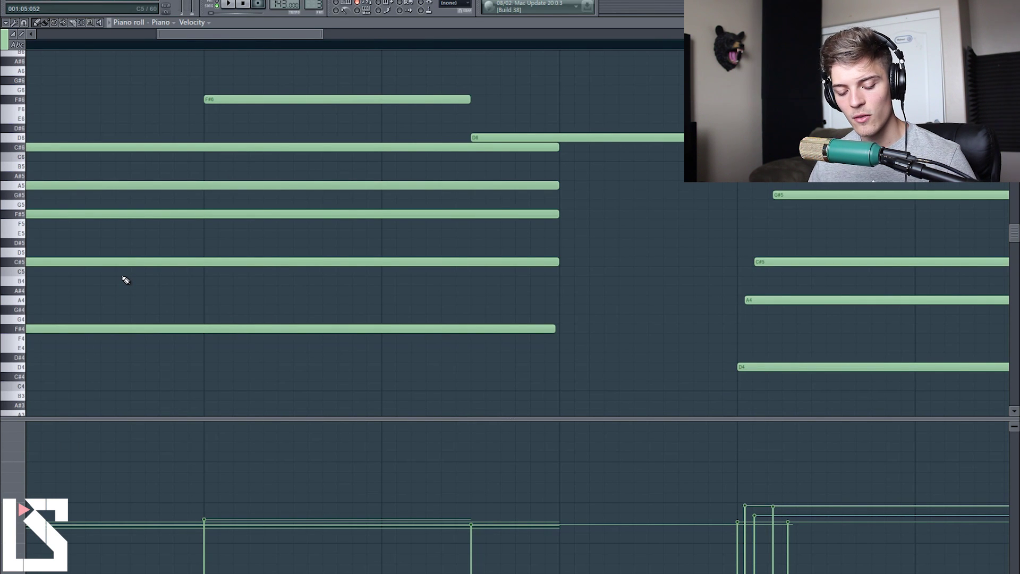
key("ctrl+a")
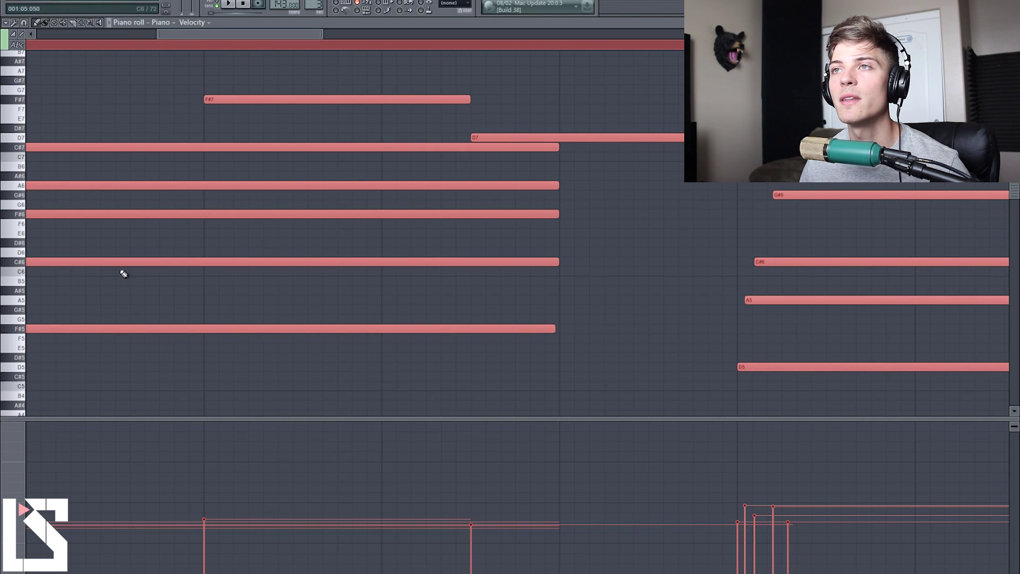
Step: Solo the piano on Track 1 and audition the Piano #5 clip from bar 5
left_click(456, 0)
key("space")
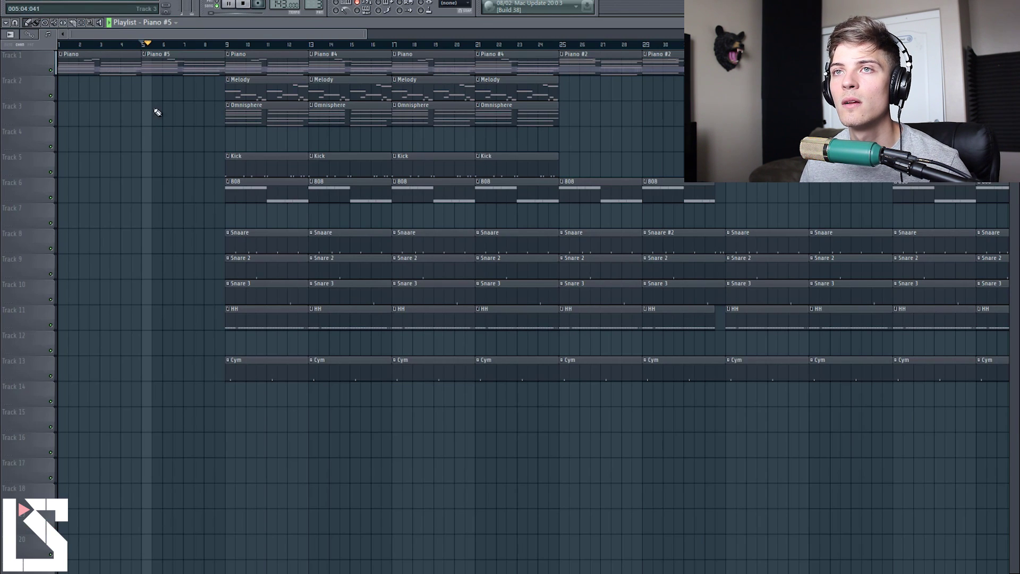
right_click(51, 71)
key("space")
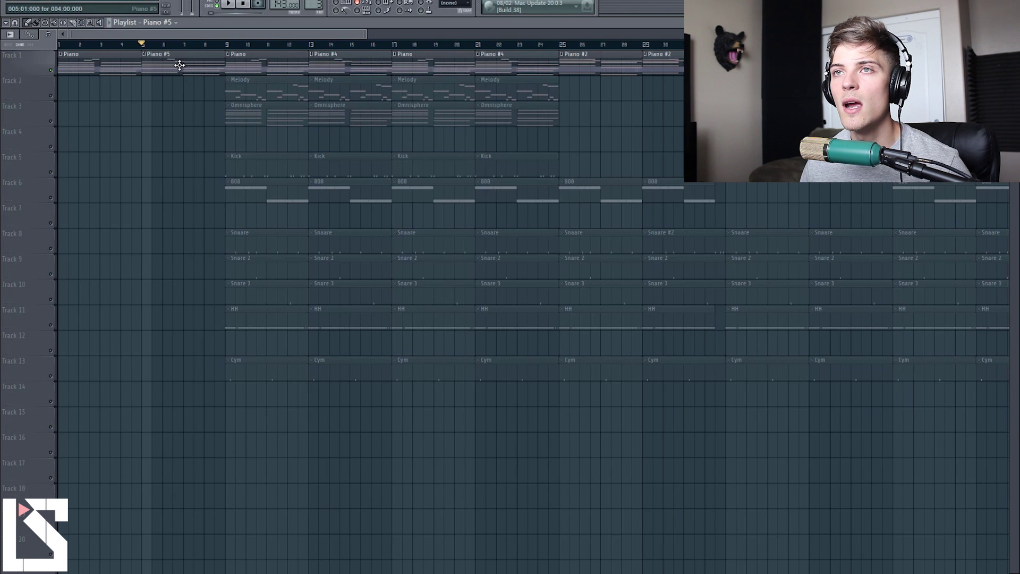
Step: Lower the velocity of all notes in the Piano #5 pattern and return to the playlist
double_click(180, 65)
scroll(284, 36, "down", 5)
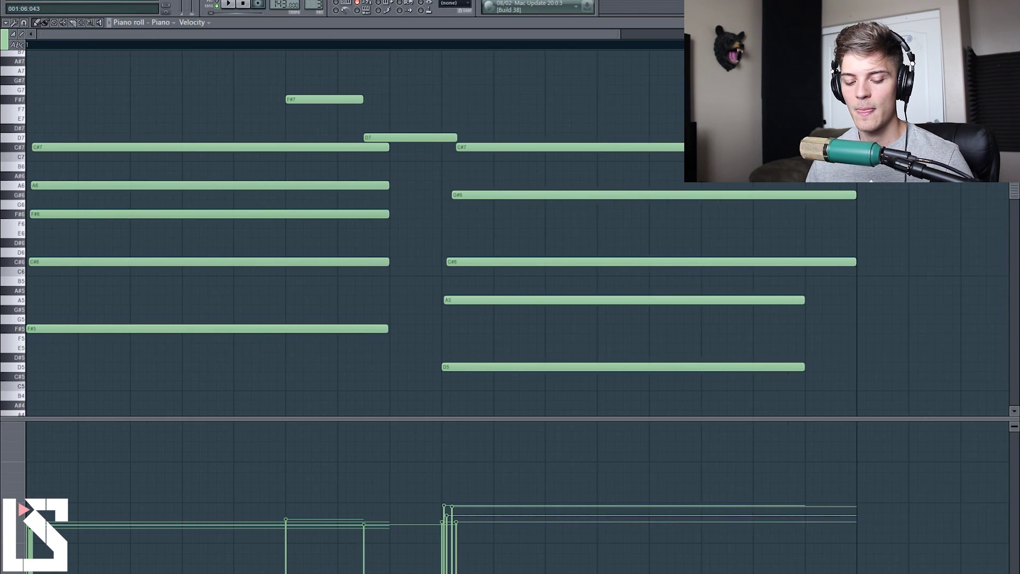
key("ctrl+a")
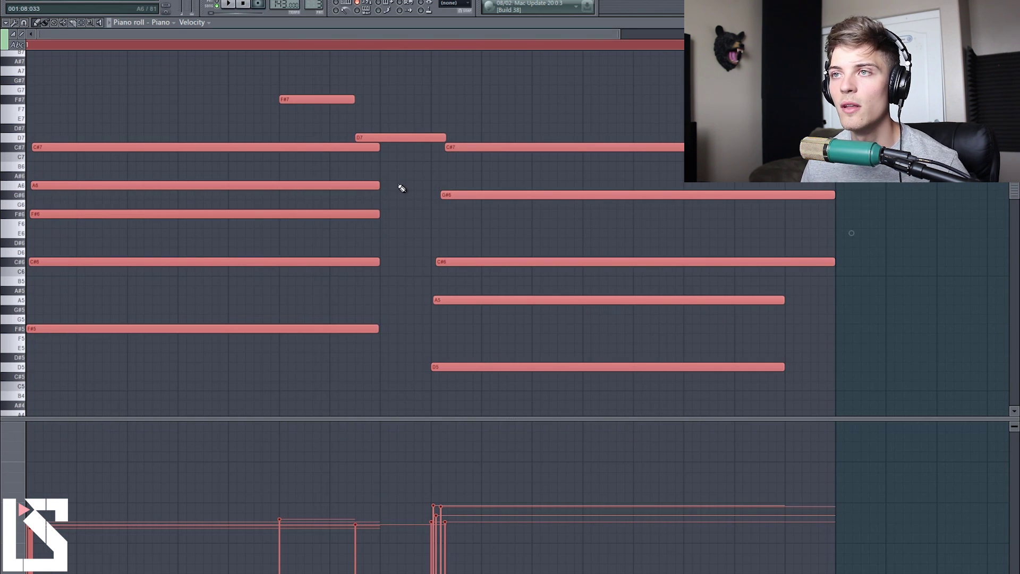
scroll(365, 214, "down", 6)
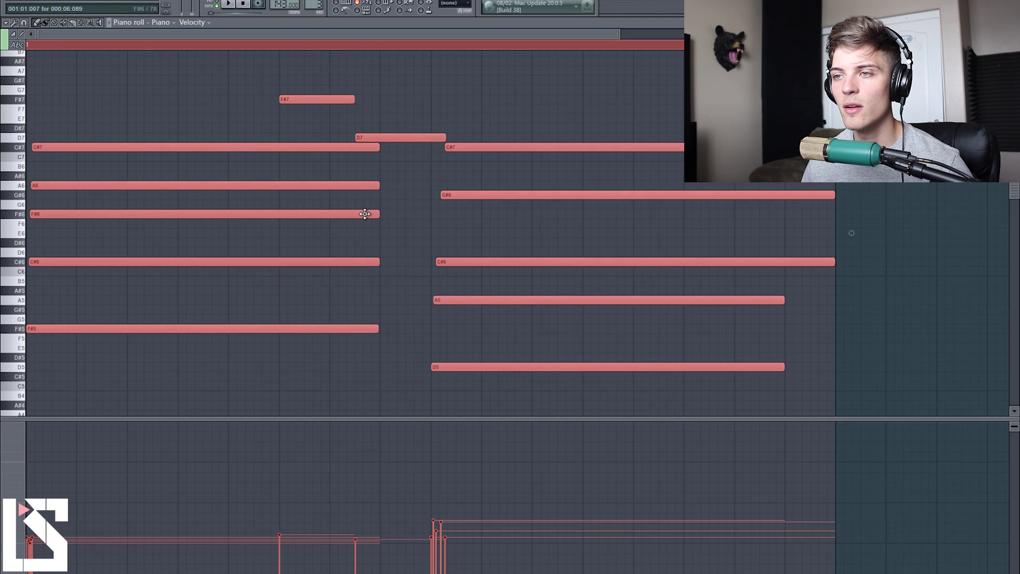
scroll(364, 213, "down", 5)
scroll(365, 213, "down", 3)
key("F5")
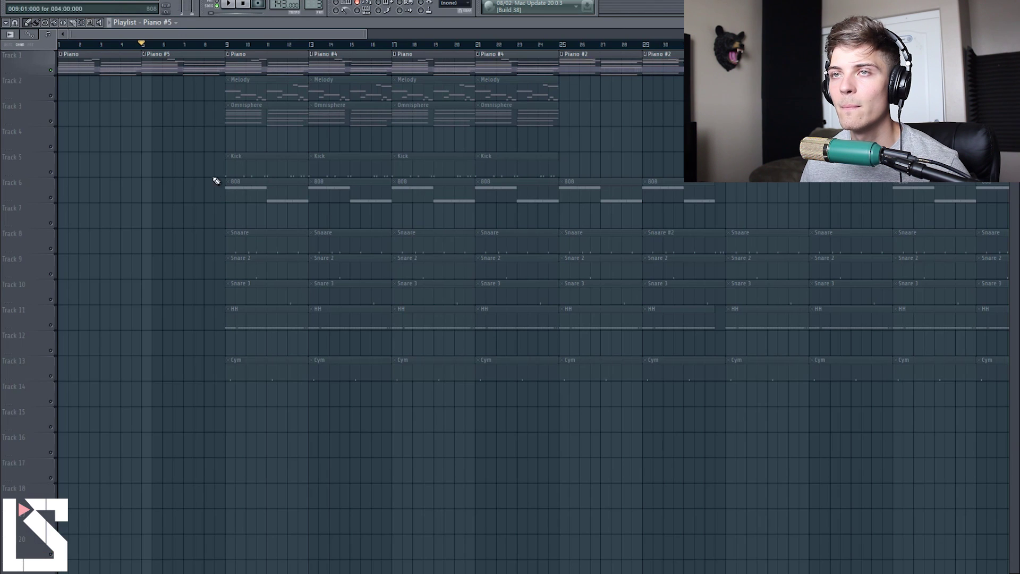
Step: Audition the transition into bar 9 and shorten the ends of Piano #5's last C#7, G#6 and C#6 notes to nearly match the lower notes
left_click(256, 60)
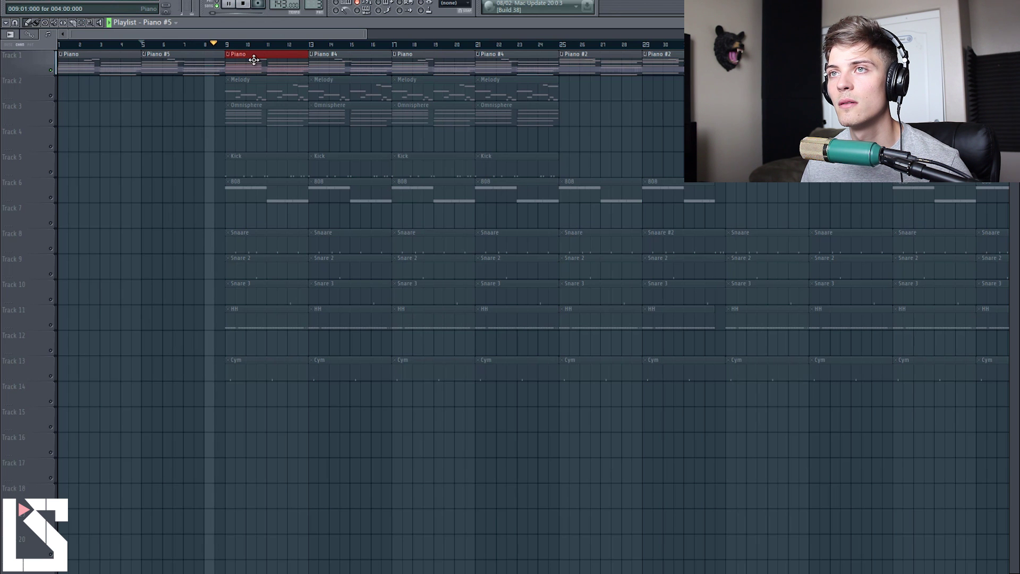
key("space")
double_click(170, 62)
left_click_drag(674, 113, 711, 251)
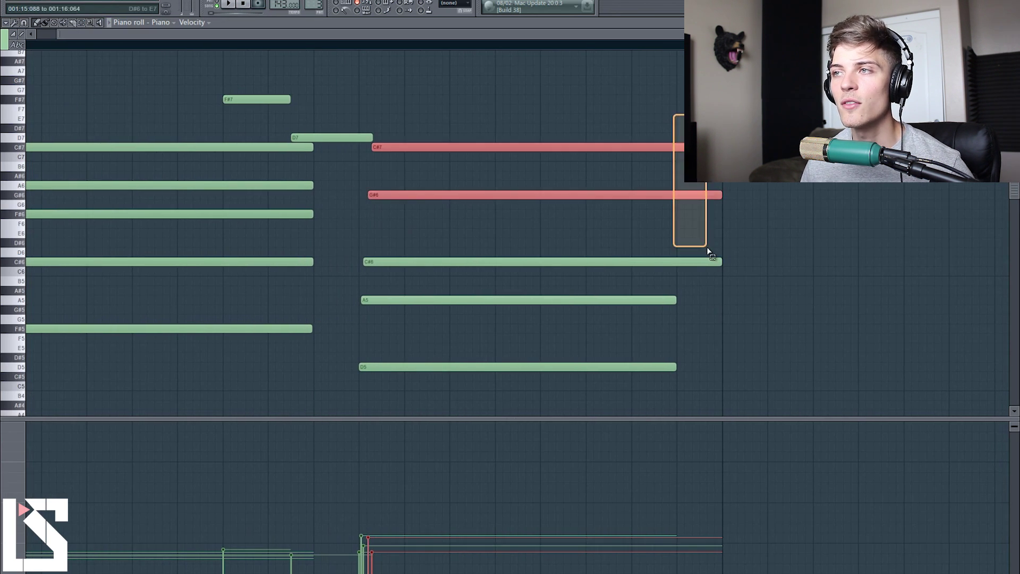
left_click_drag(704, 182, 723, 285)
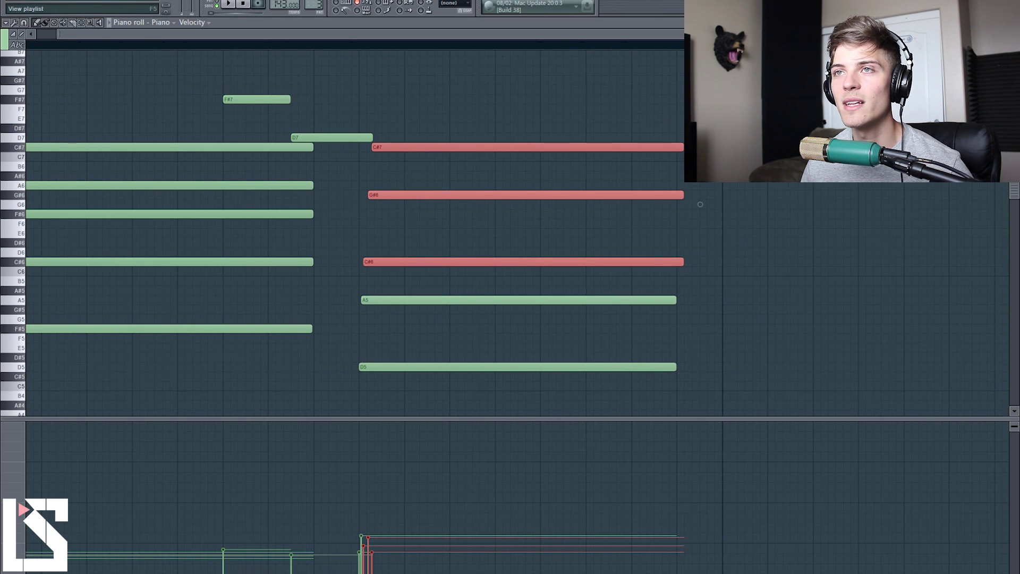
key("F5")
Step: Reduce the velocity of every Piano #5 note further and go back to the playlist
double_click(182, 57)
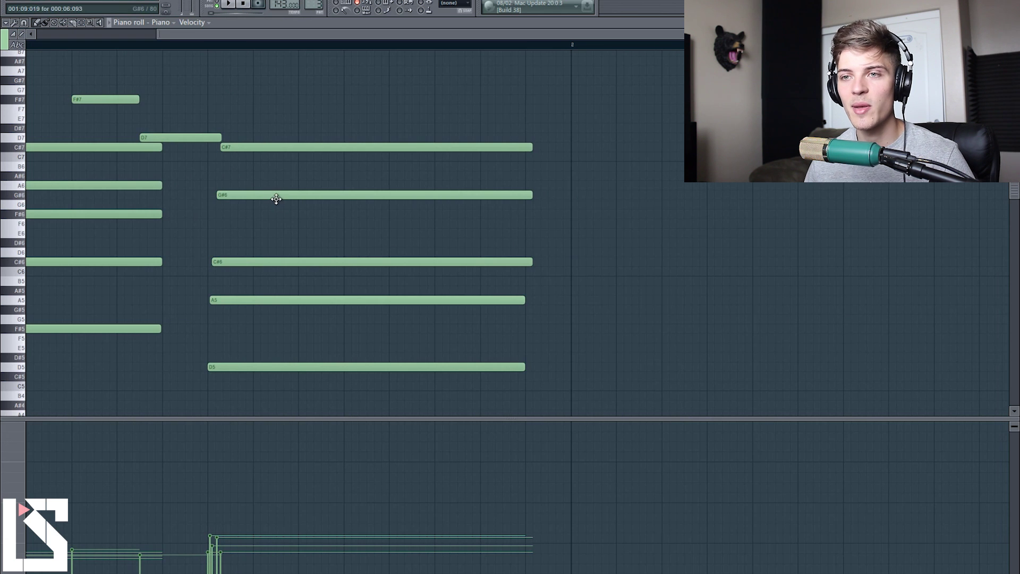
key("ctrl+a")
scroll(265, 154, "down", 3)
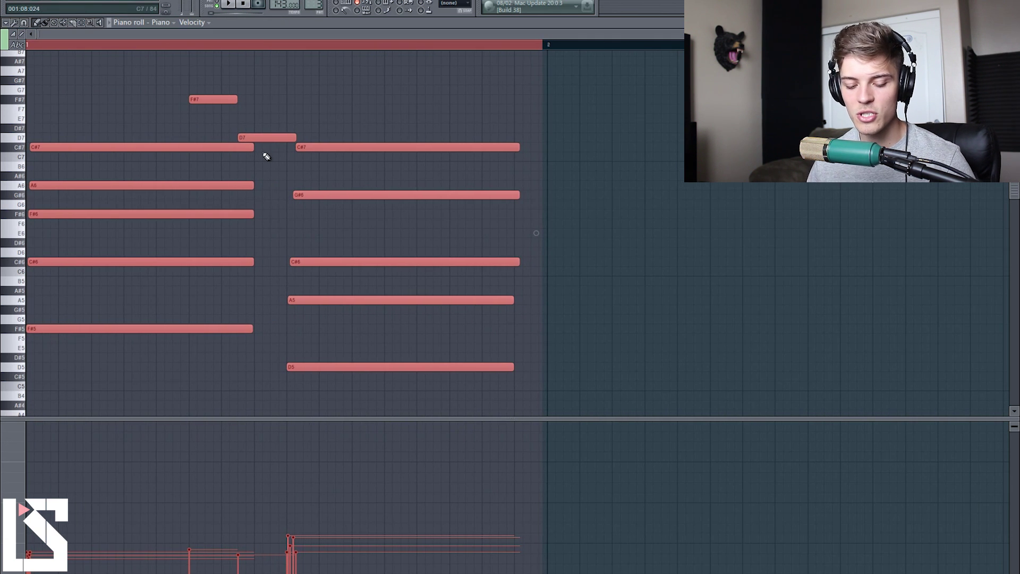
scroll(272, 160, "down", 1)
scroll(271, 159, "down", 2)
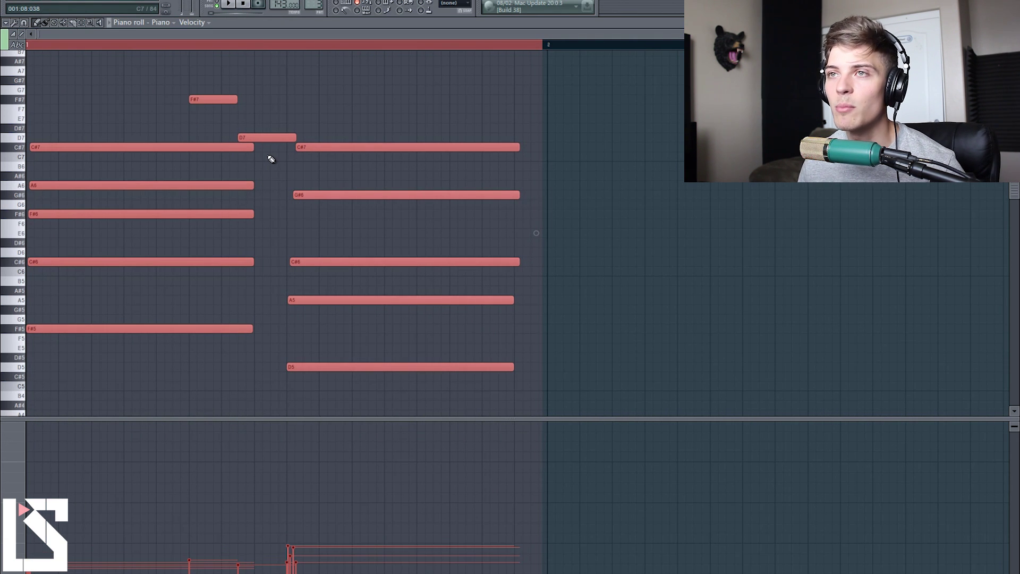
key("F5")
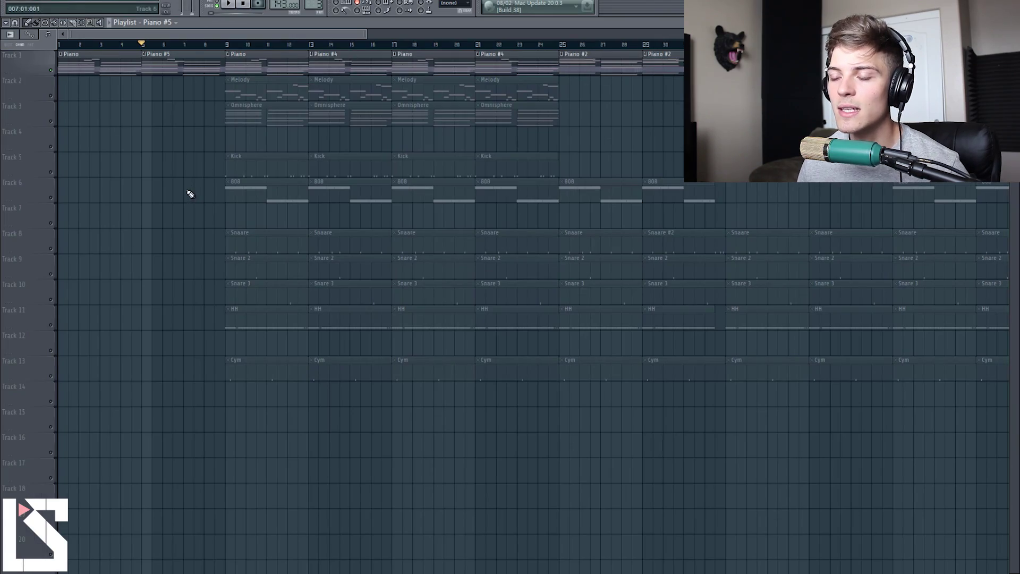